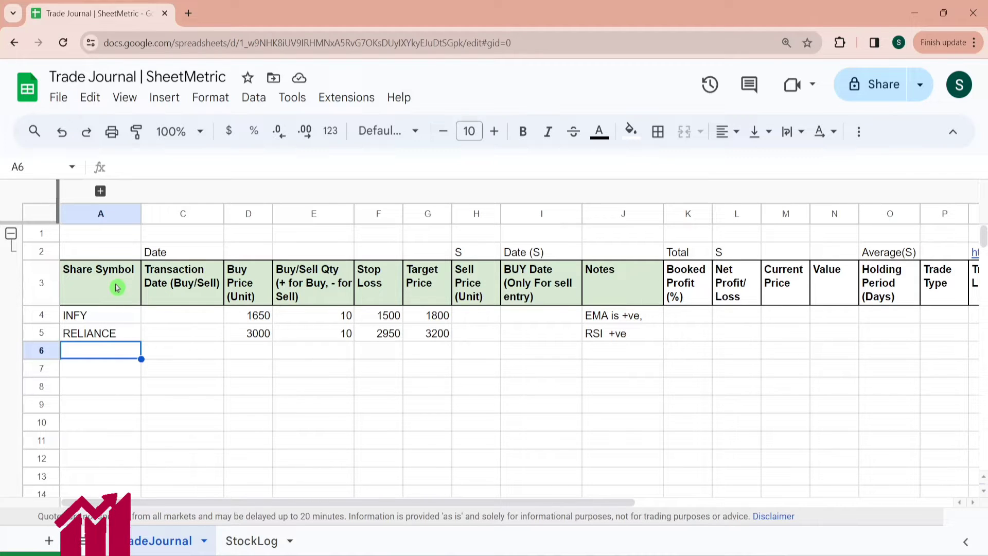
- Examine the trade journal's header columns from Share Symbol to Sell Price
left_click(117, 288)
key("Right")
key("Right")
key("Right")
key("Right")
key("Right")
key("Right")
key("Right")
key("Right")
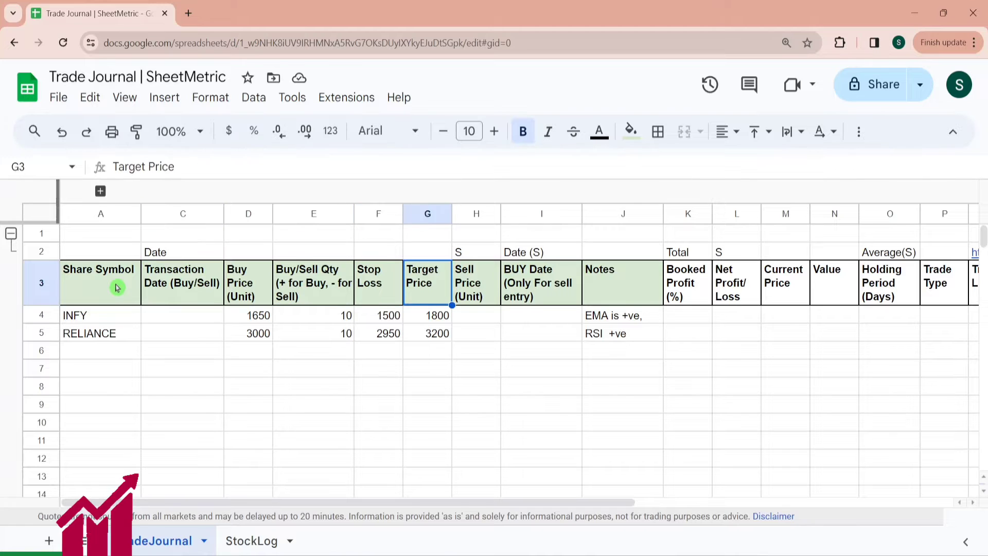
key("Left")
key("Left")
key("Left")
key("Left")
key("Left")
key("Left")
key("Left")
key("Left")
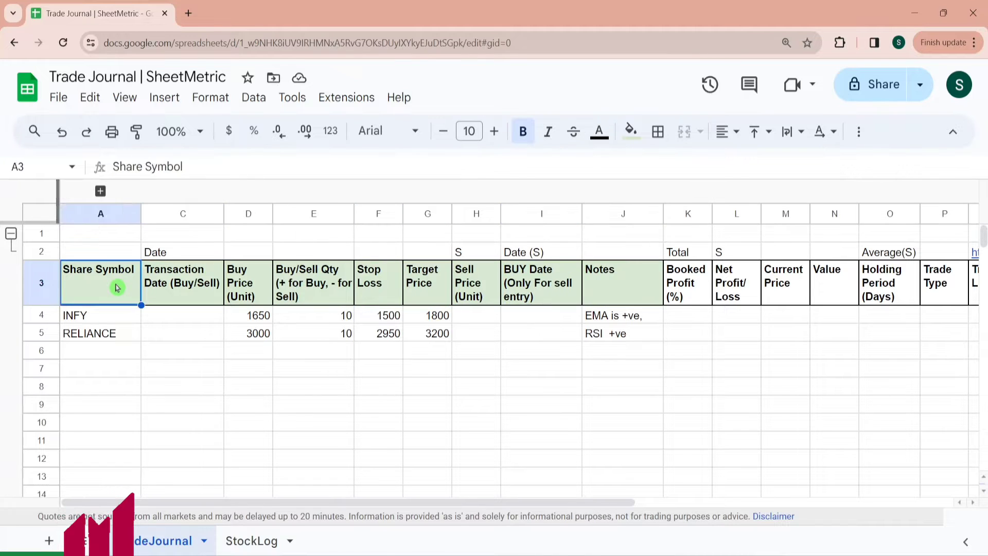
key("Down")
key("Down")
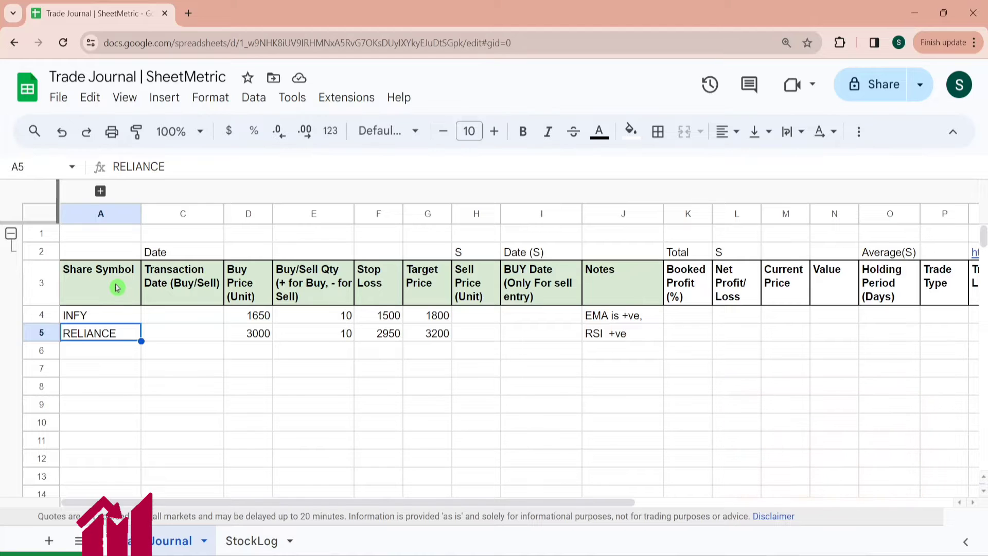
left_click(117, 289)
key("Right")
key("Right")
key("Right")
key("Right")
key("Right")
key("Right")
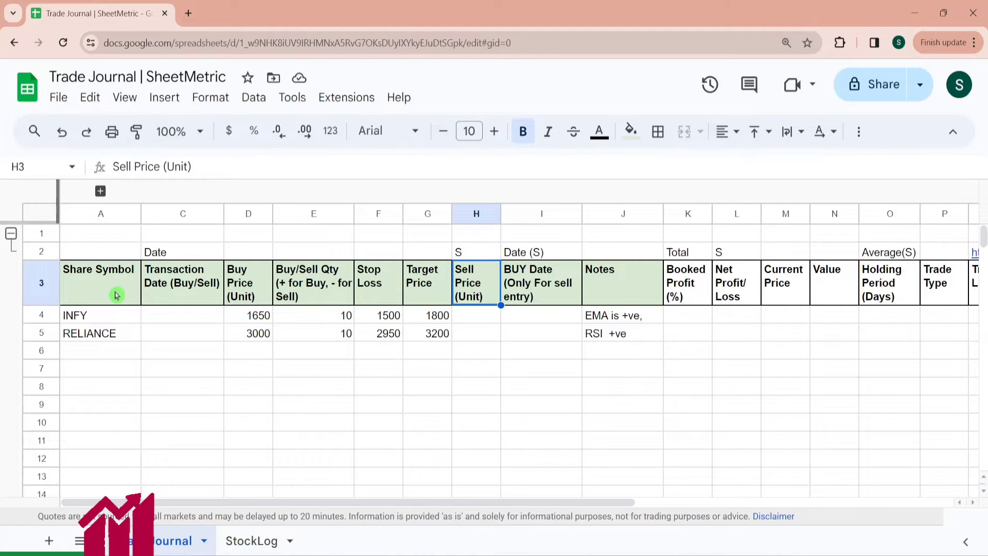
key("Left")
key("Left")
key("Left")
key("Left")
key("Left")
key("Left")
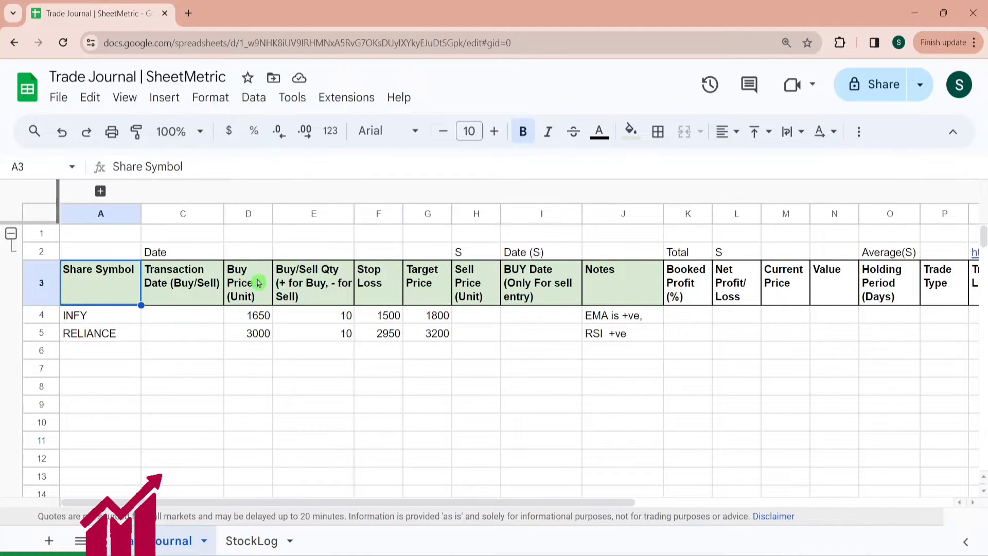
- Review the sample INFY and RELIANCE trade rows and their values
left_click(115, 322)
key("Down")
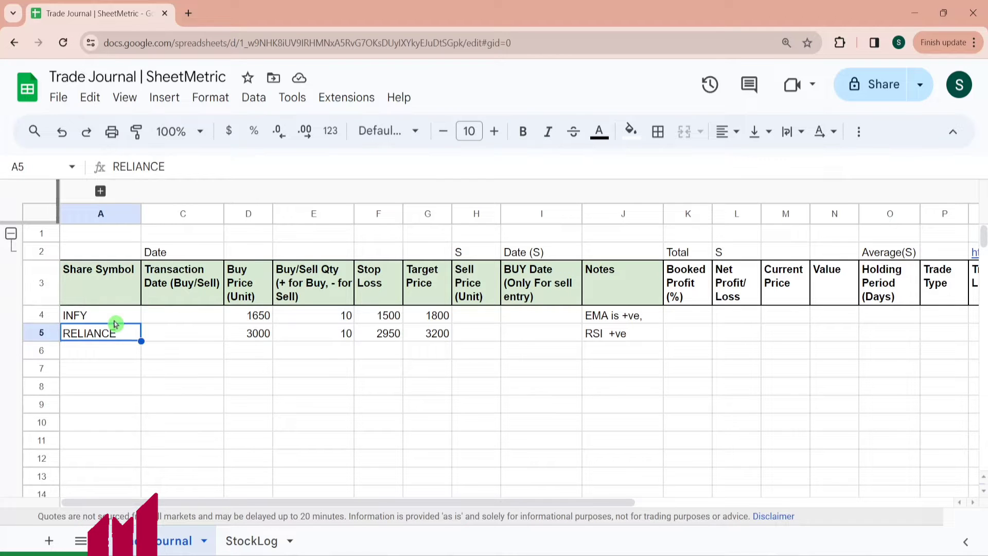
key("Right")
key("Right")
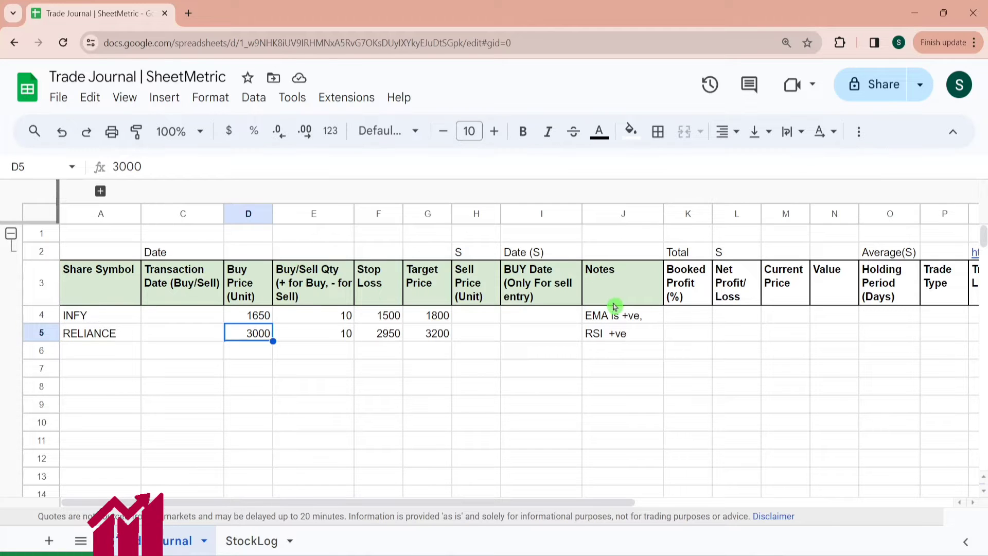
left_click(559, 316)
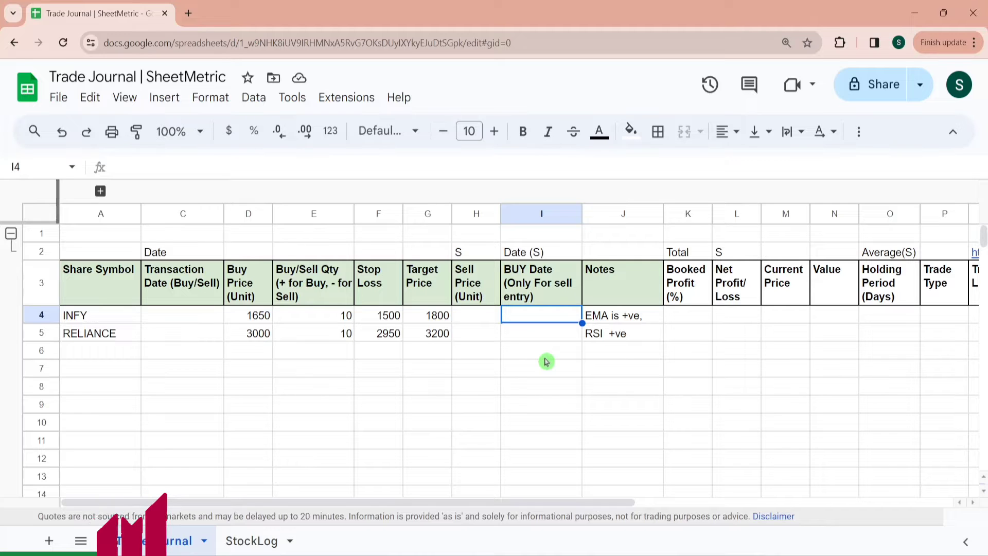
left_click(95, 316)
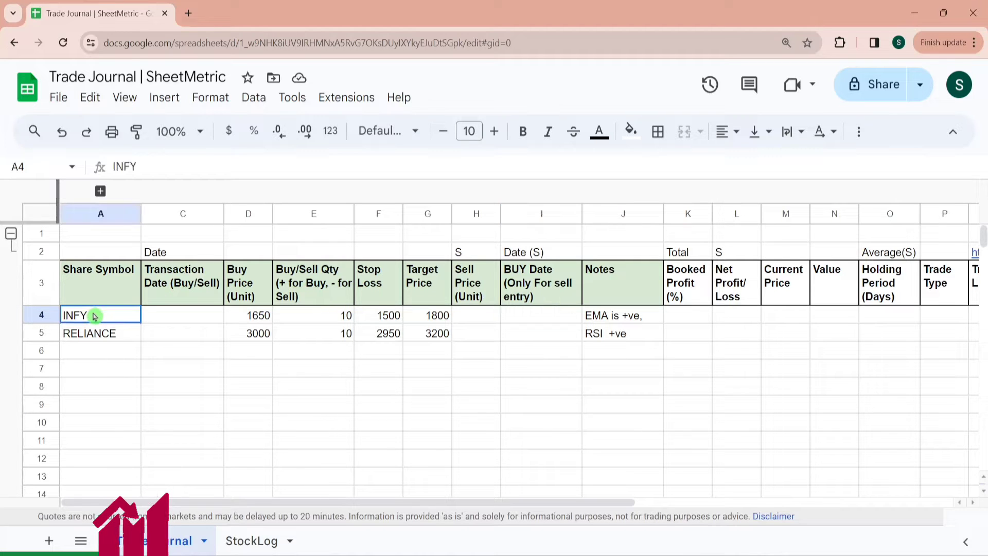
key("Down")
key("Up")
key("Down")
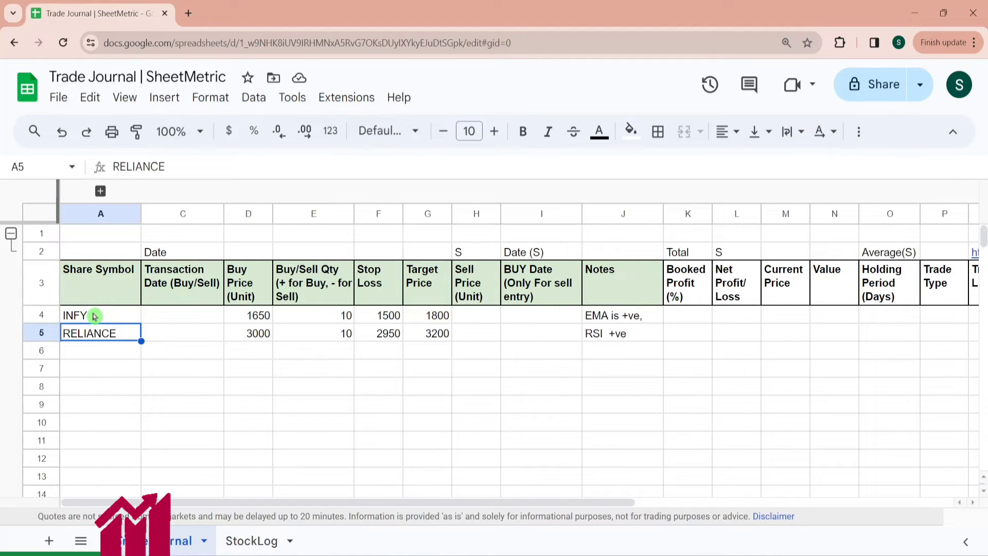
- Add a data validation rule requiring a valid date for the Transaction Date range C4:C997
left_click(185, 318)
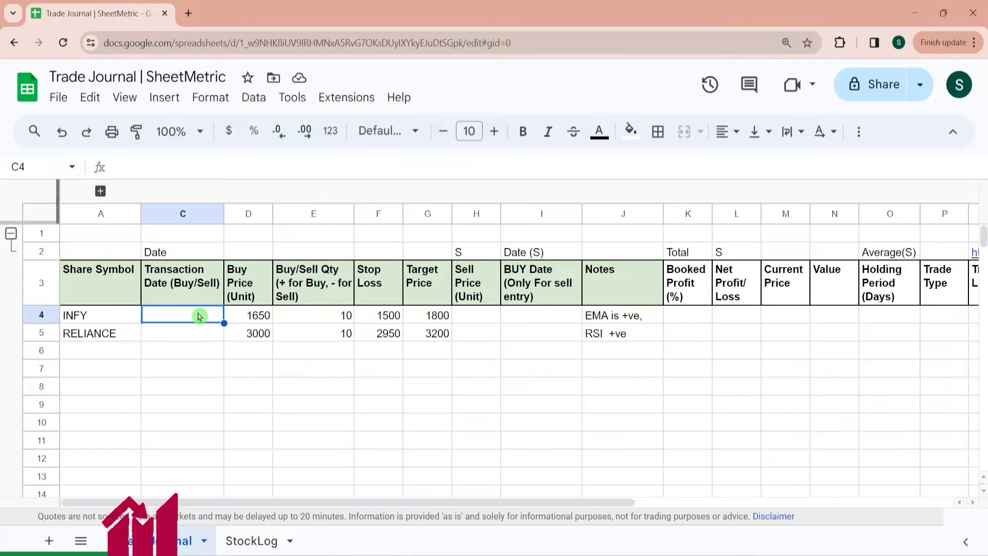
key("ctrl+shift+Down")
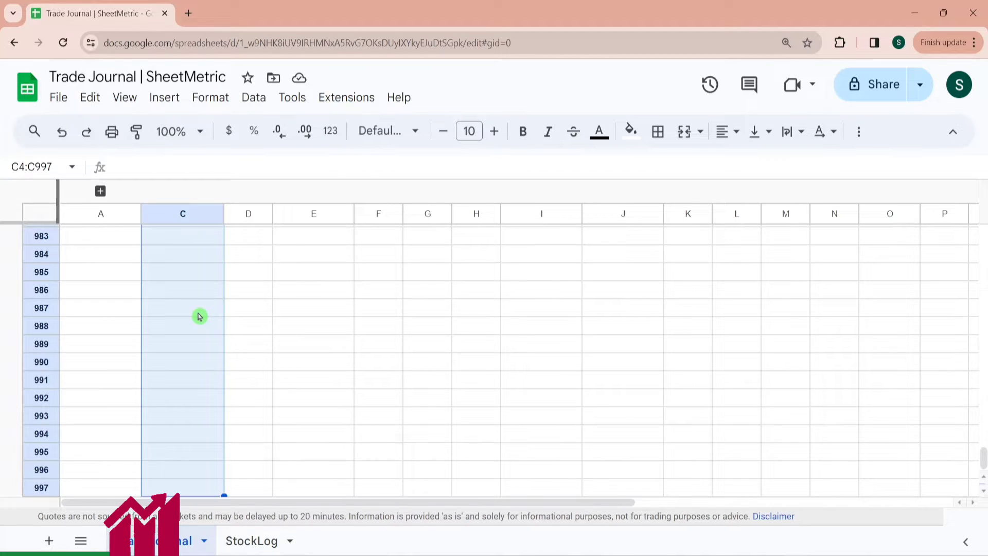
left_click(254, 97)
left_click(341, 446)
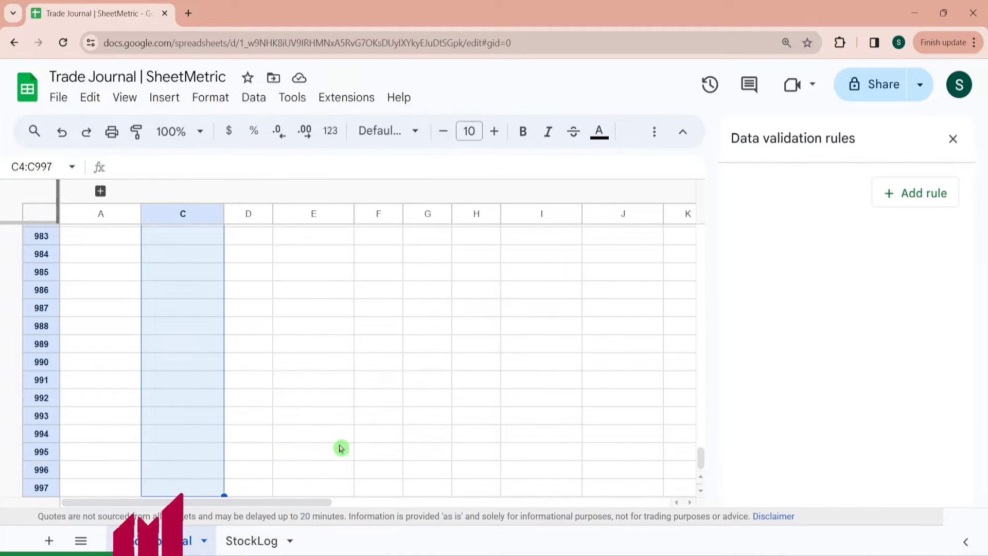
left_click(930, 193)
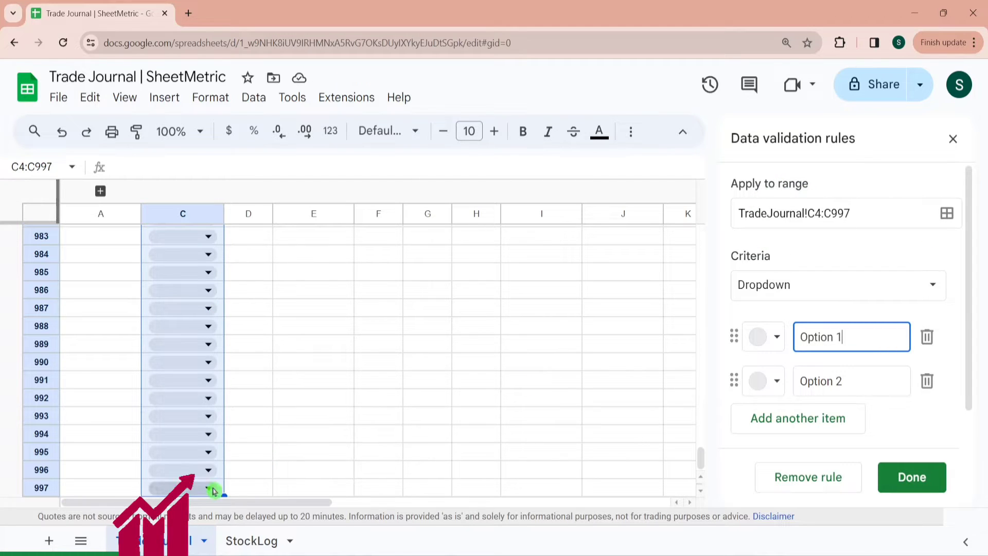
left_click(931, 296)
mouse_move(898, 288)
left_mouse_down()
mouse_move(898, 476)
mouse_move(910, 296)
left_mouse_up()
left_click(814, 483)
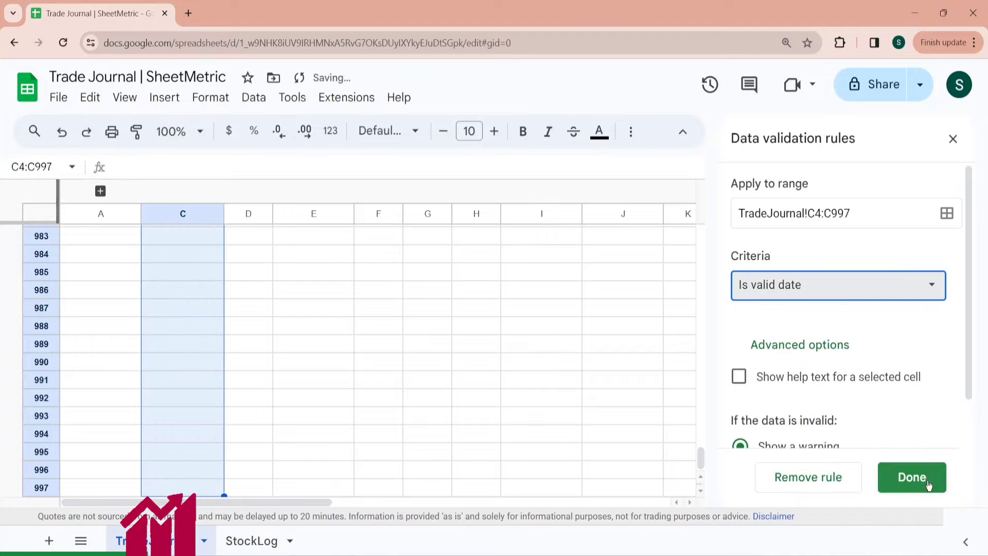
left_click(912, 478)
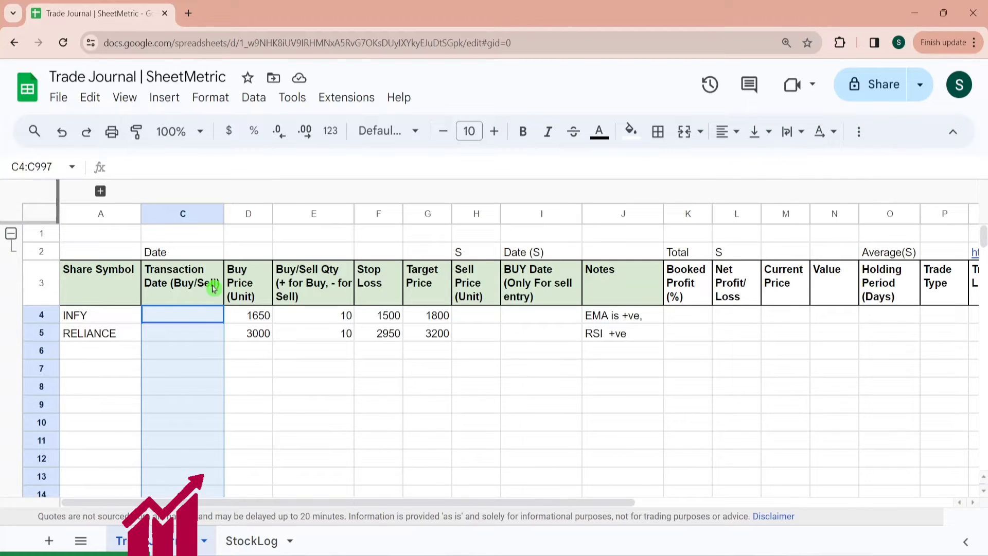
- Pick transaction dates from the calendar: 3/1/2024 for INFY and 3/5/2024 for RELIANCE
double_click(198, 315)
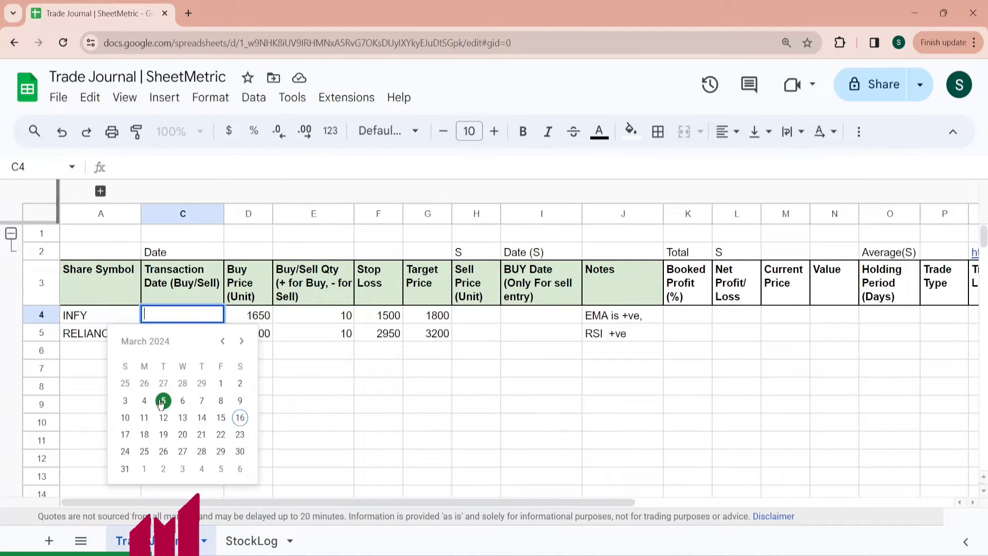
left_click(221, 389)
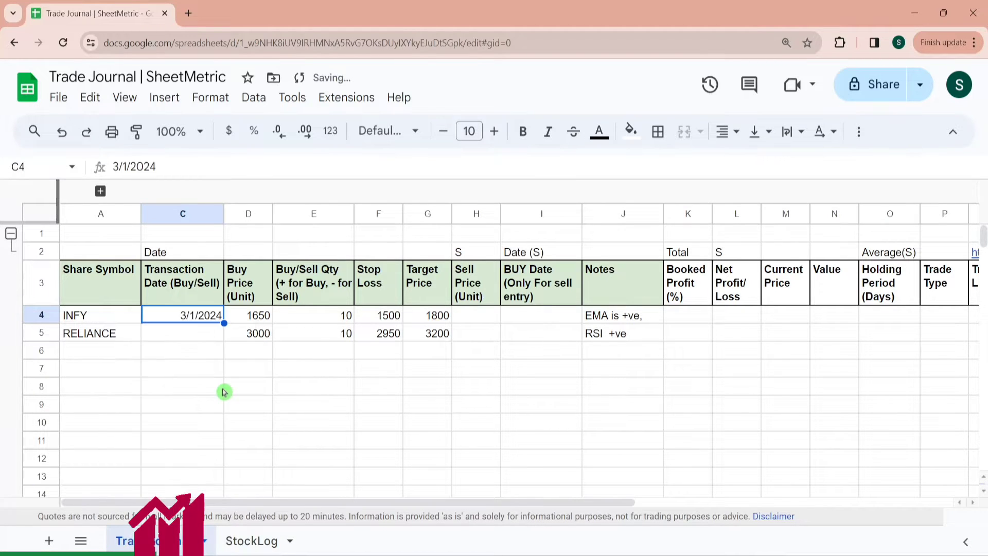
double_click(176, 342)
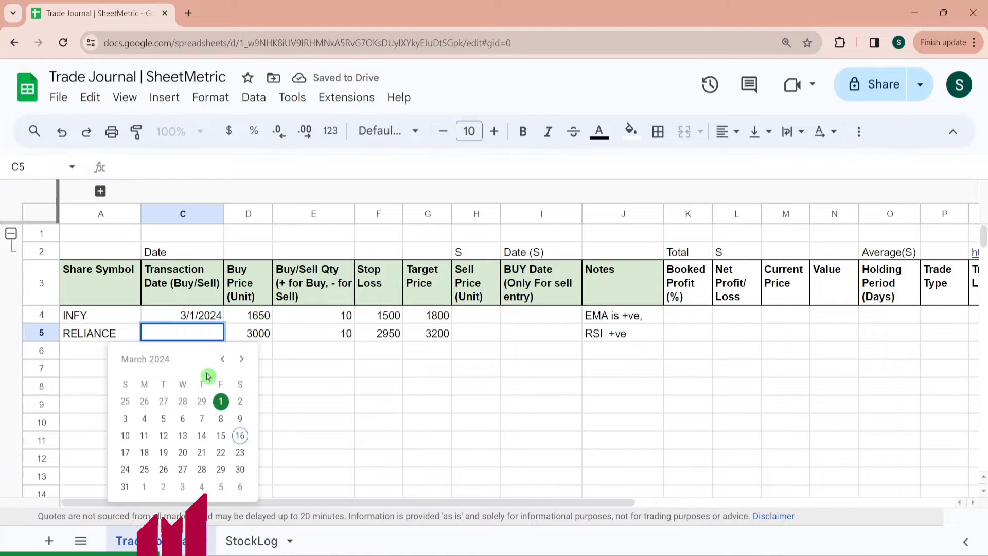
left_click(163, 418)
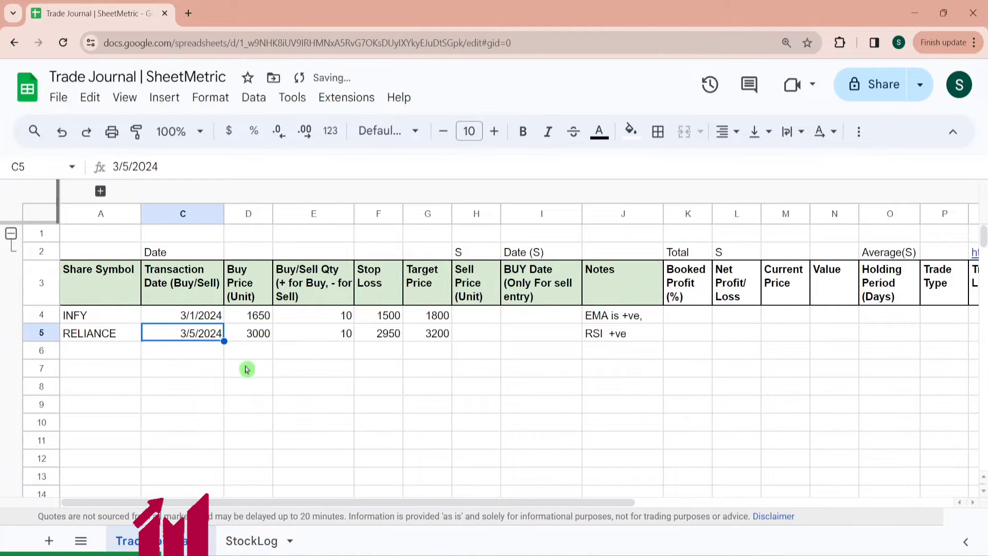
- Review the quantity, stop loss, sell price, buy date and notes cells of both trades
left_click(325, 320)
key("Down")
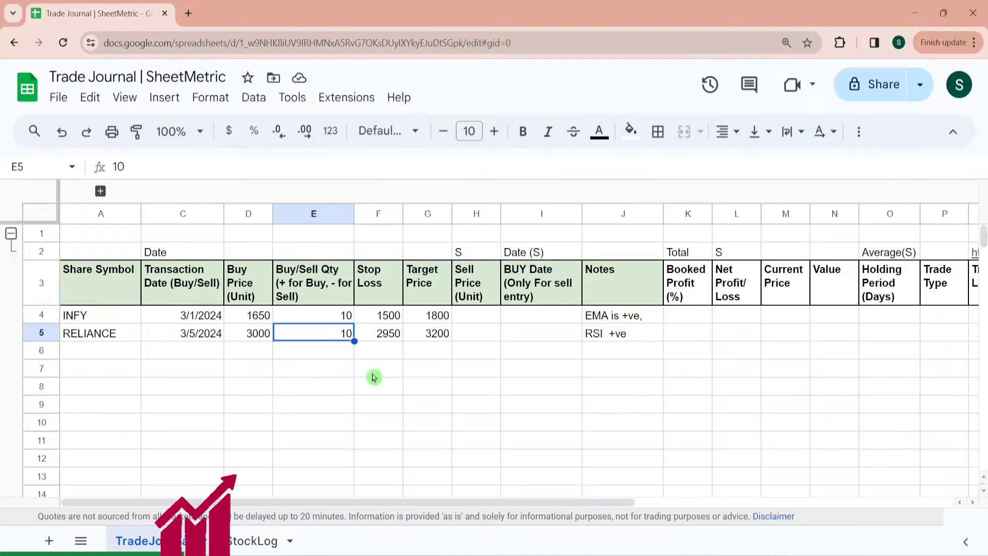
left_click(380, 293)
left_click(384, 319)
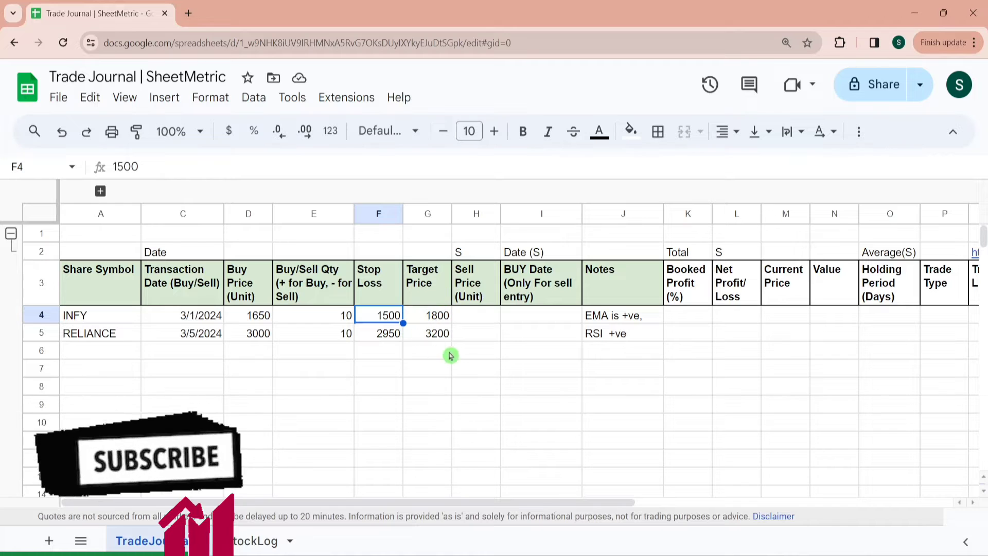
left_click(485, 318)
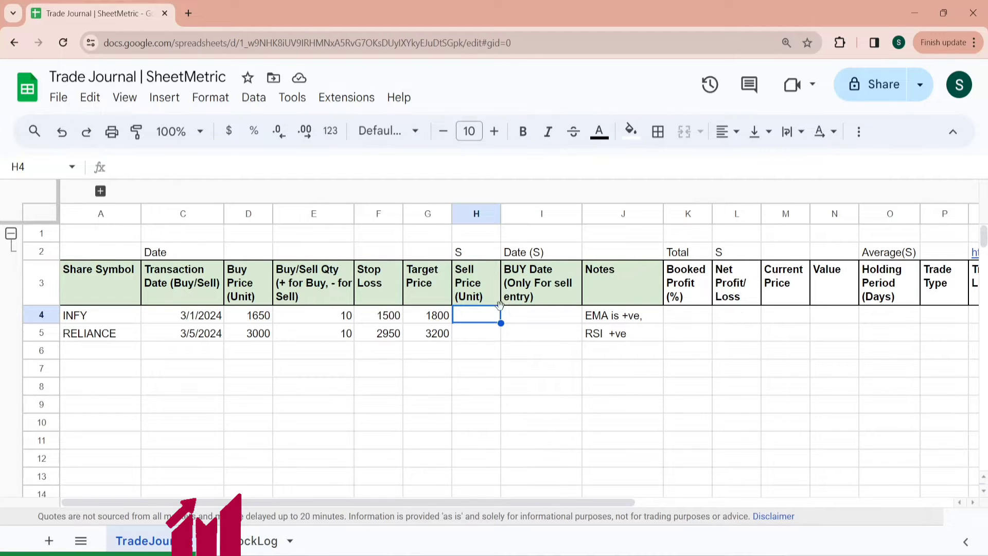
left_click(473, 333)
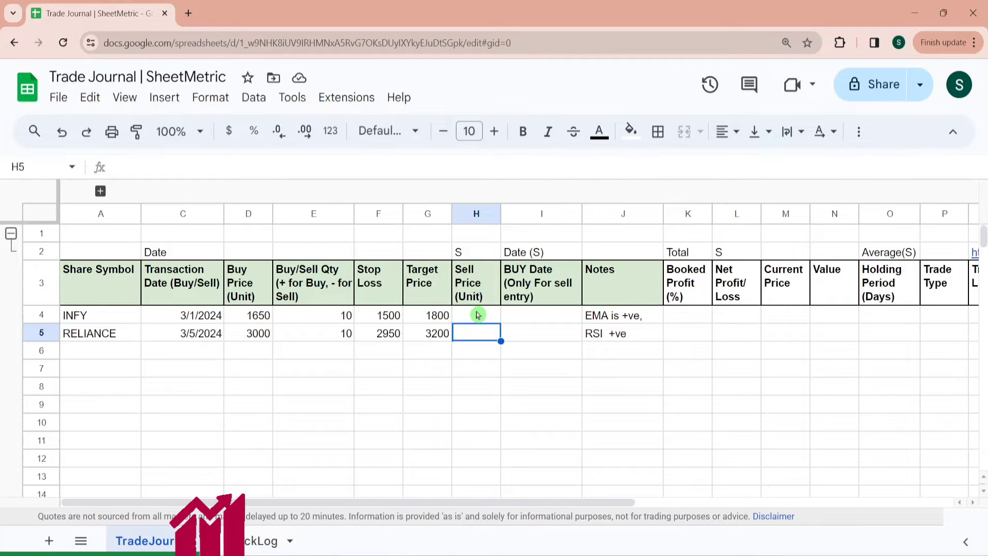
left_click(478, 315)
key("Right")
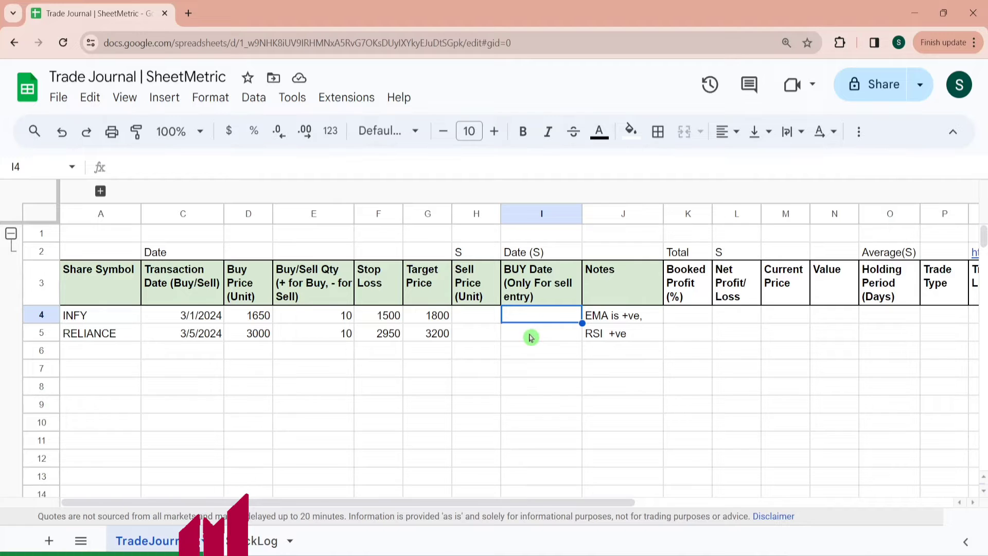
left_click(621, 315)
key("Down")
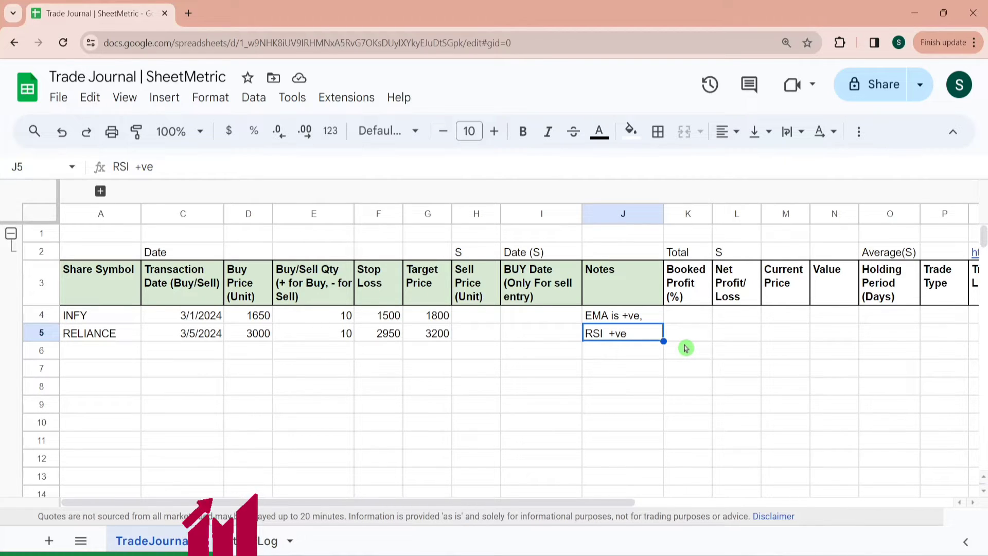
- Examine the headers from Booked Profit (%) through Trading View Chart Link
left_click(690, 288)
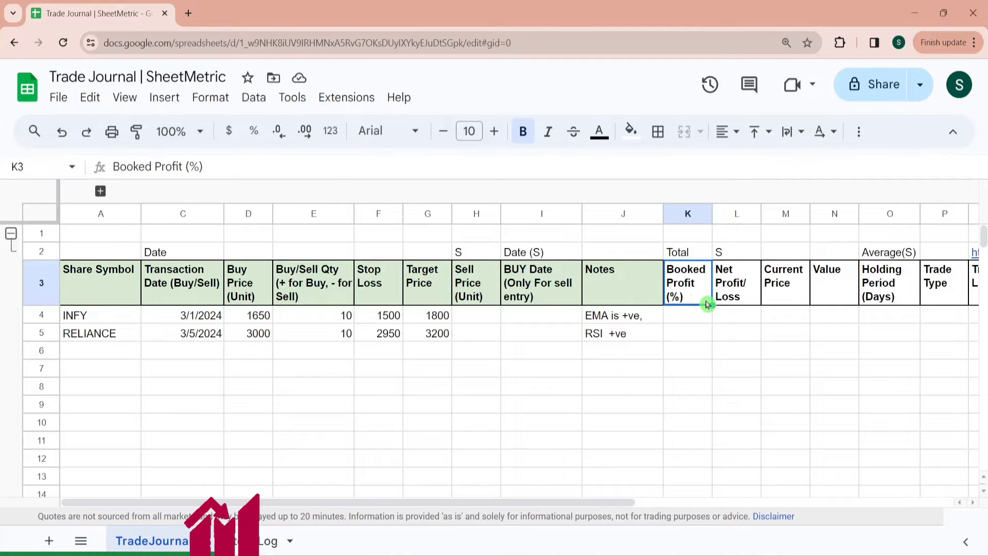
key("shift+Right")
key("shift+Right")
key("shift+Right")
key("shift+Right")
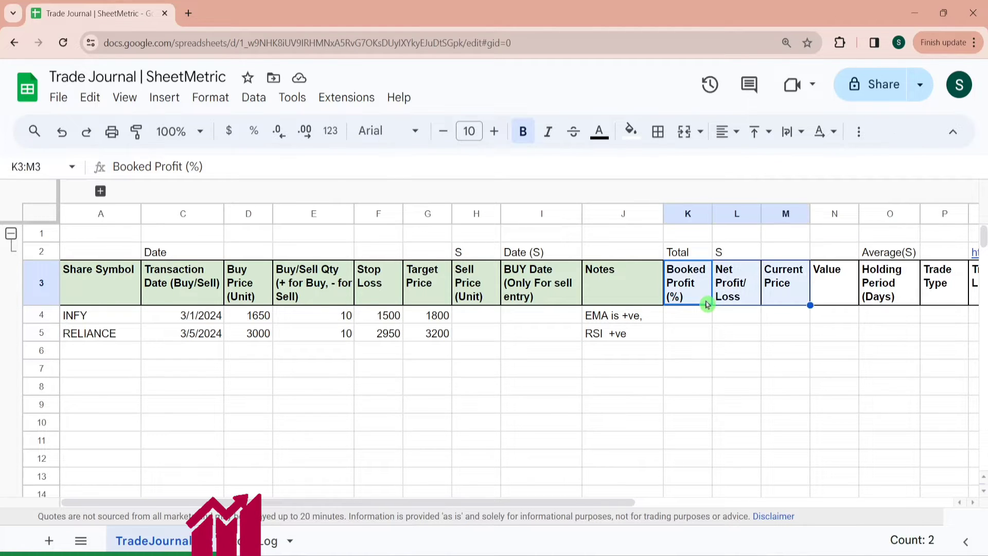
key("shift+Right")
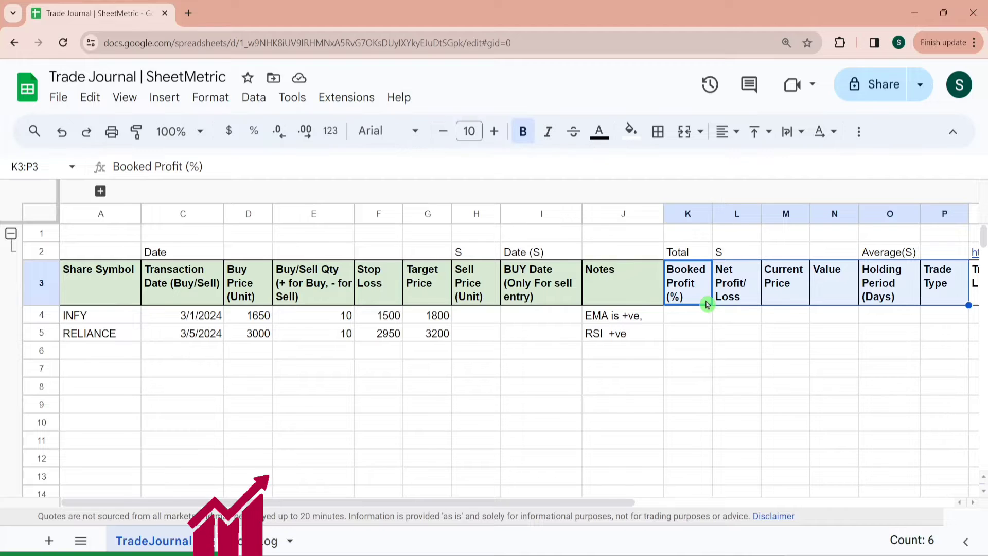
key("shift+Right")
key("shift+Left")
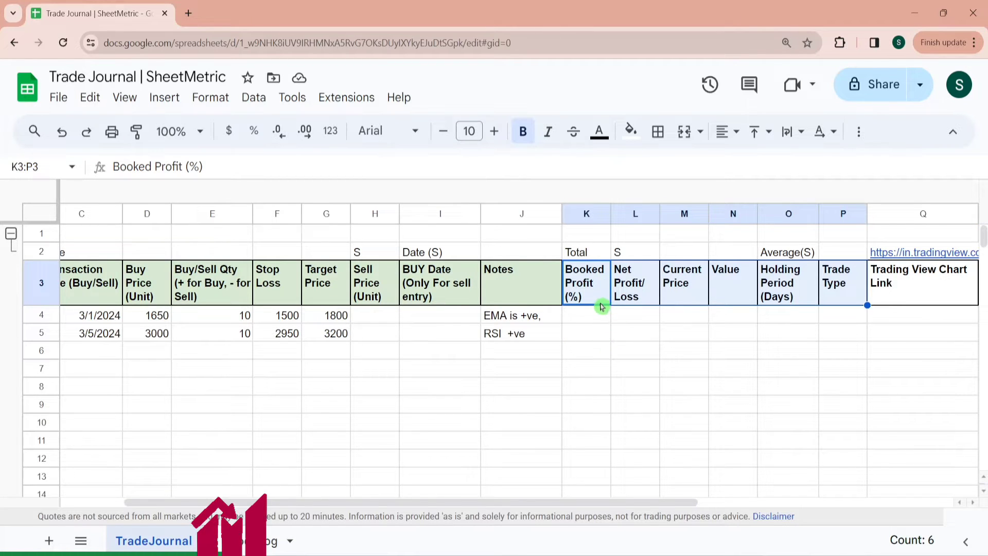
left_click(634, 297)
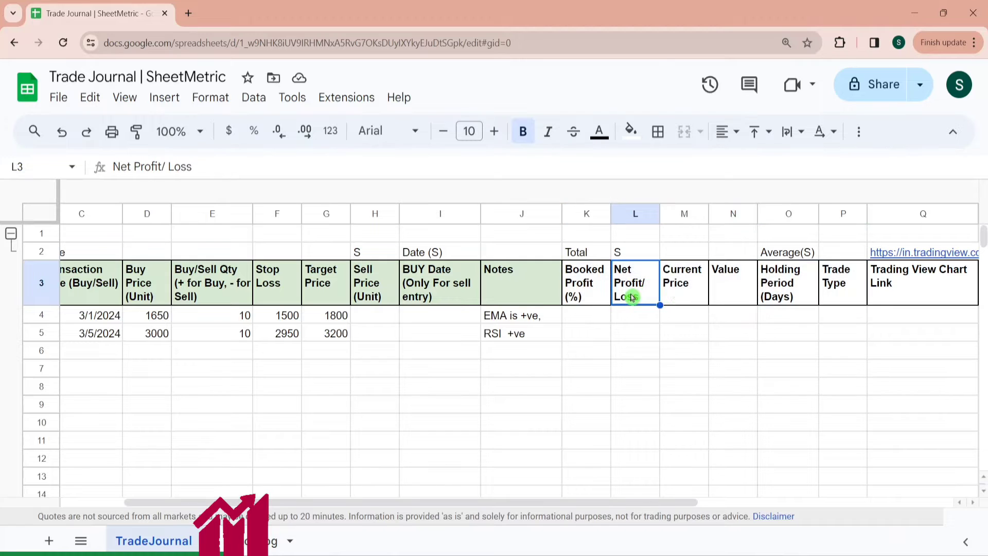
left_click(692, 297)
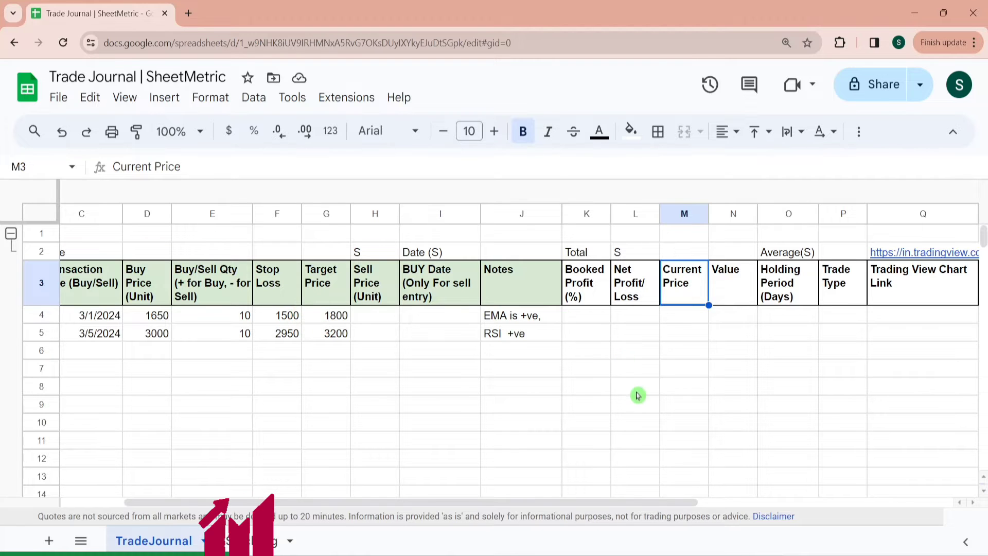
left_click(729, 325)
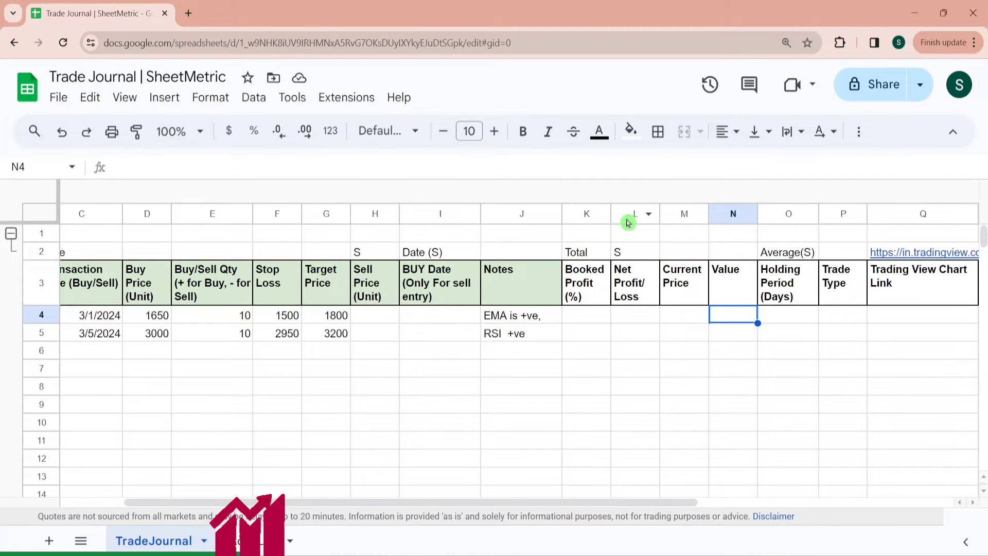
- Enter a SUM formula in L1 totalling the Net Profit/ Loss column from L4 downward
left_click(635, 233)
type("=sum(")
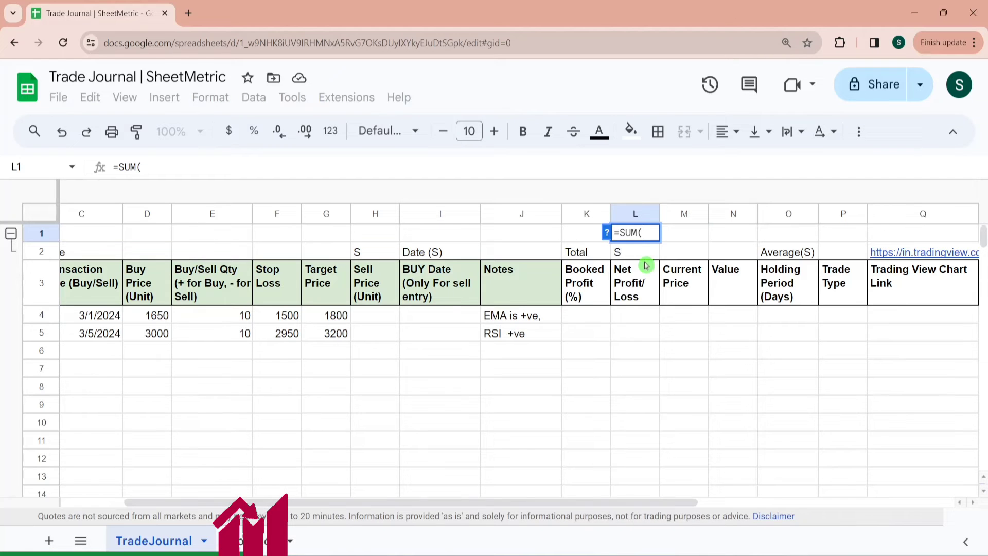
left_click(623, 323)
key("ctrl+shift+Down")
key("Return")
- Enter an AVERAGE formula in K1 averaging the Booked Profit (%) column from K4 downward
left_click(587, 233)
type("=")
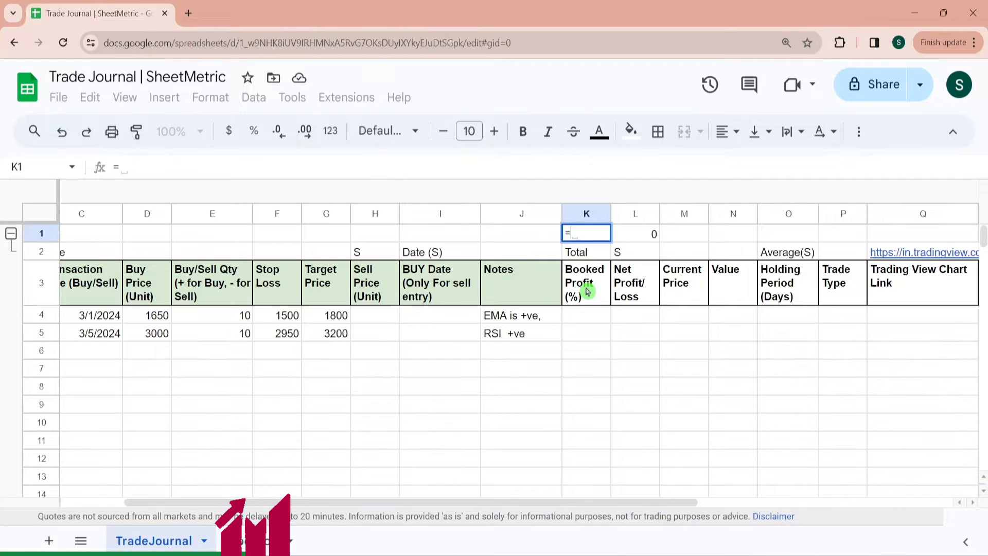
type("Avera")
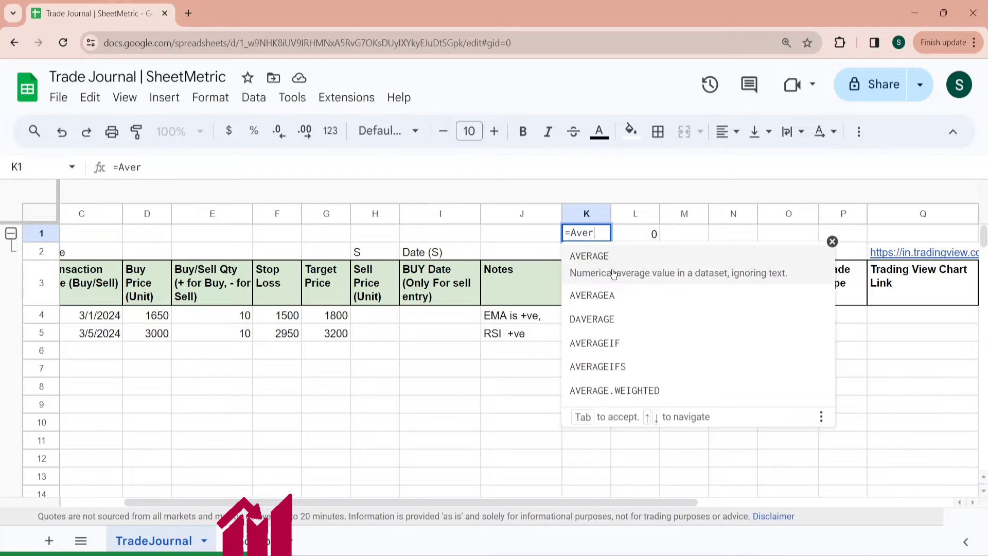
left_click(613, 275)
left_click(574, 317)
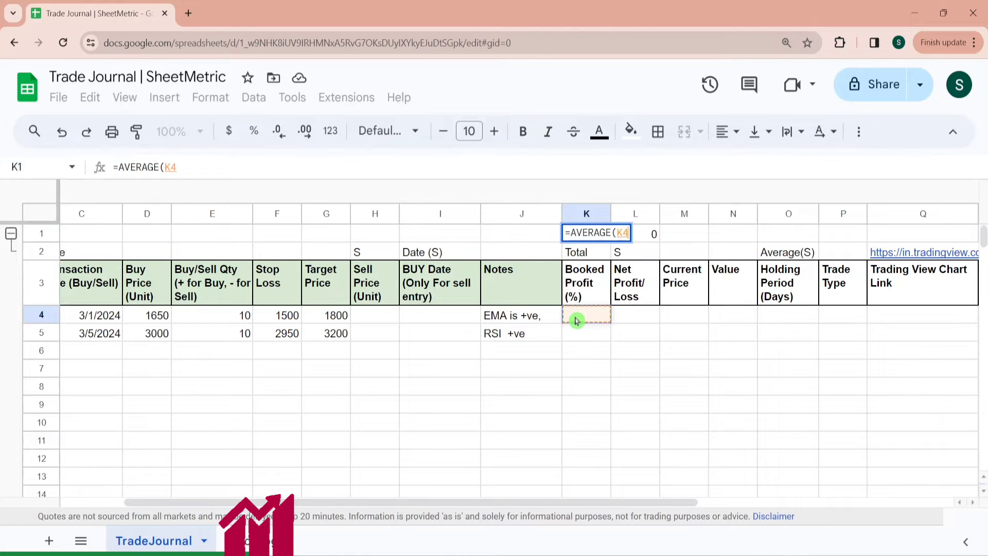
key("ctrl+shift+Down")
key("Return")
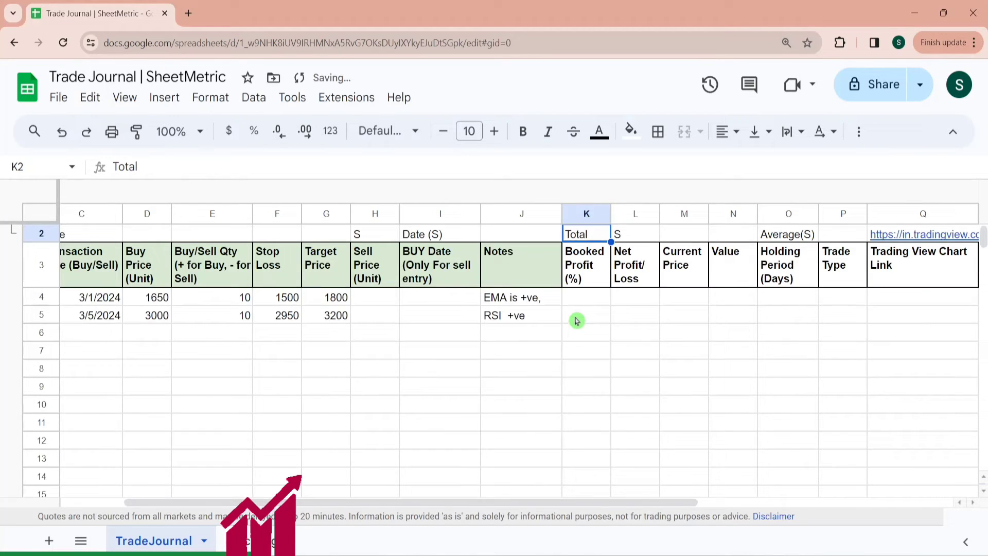
- Expand the collapsed column group to reveal the G-Finance Code (Ticker) column
key("Up")
key("Down")
key("Down")
key("Down")
key("Down")
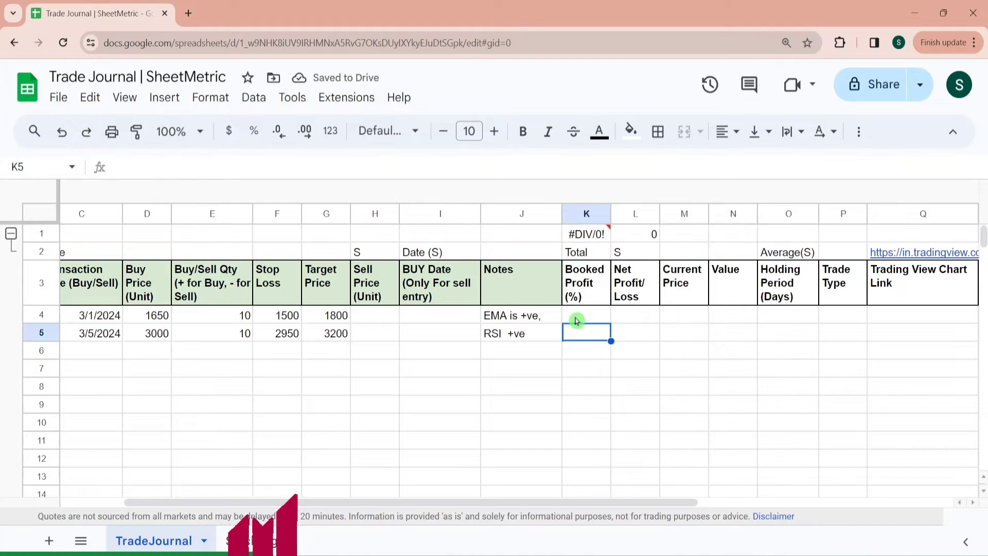
key("Up")
key("Up")
key("Up")
key("Up")
key("Right")
key("Right")
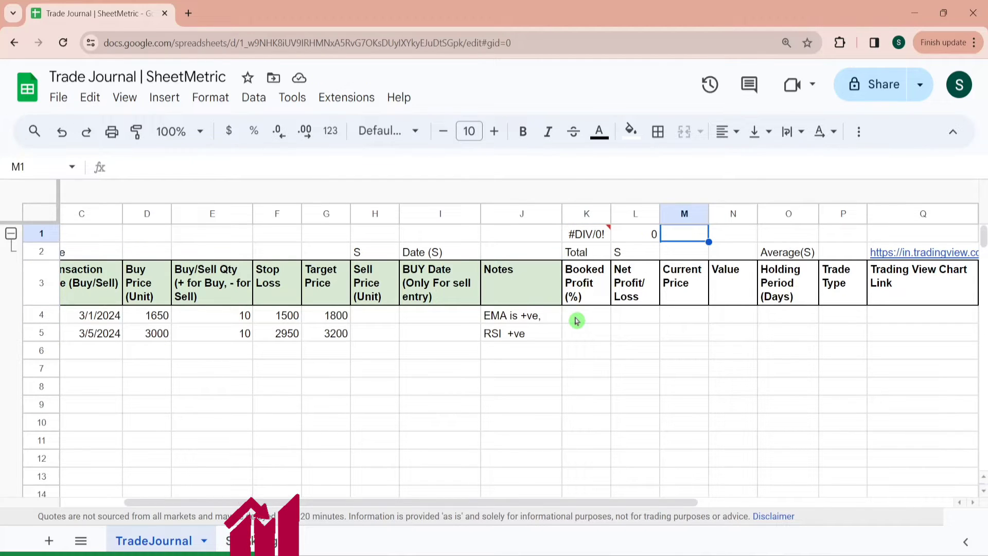
key("Down")
key("Down")
key("Down")
key("Left")
key("Left")
key("Left")
key("Left")
key("Left")
key("Left")
key("Left")
key("Left")
key("Left")
key("Left")
key("Left")
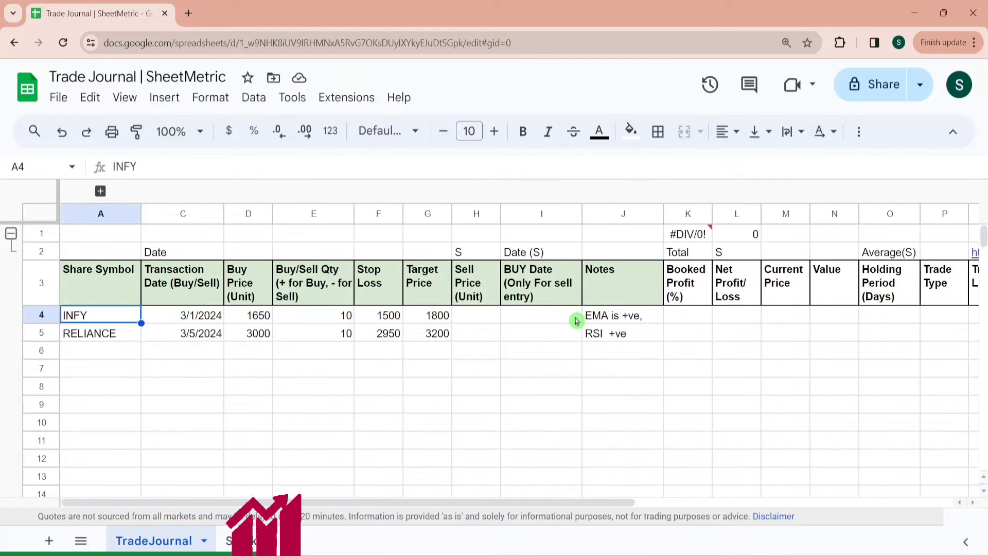
left_click(100, 191)
left_click(176, 324)
type("=")
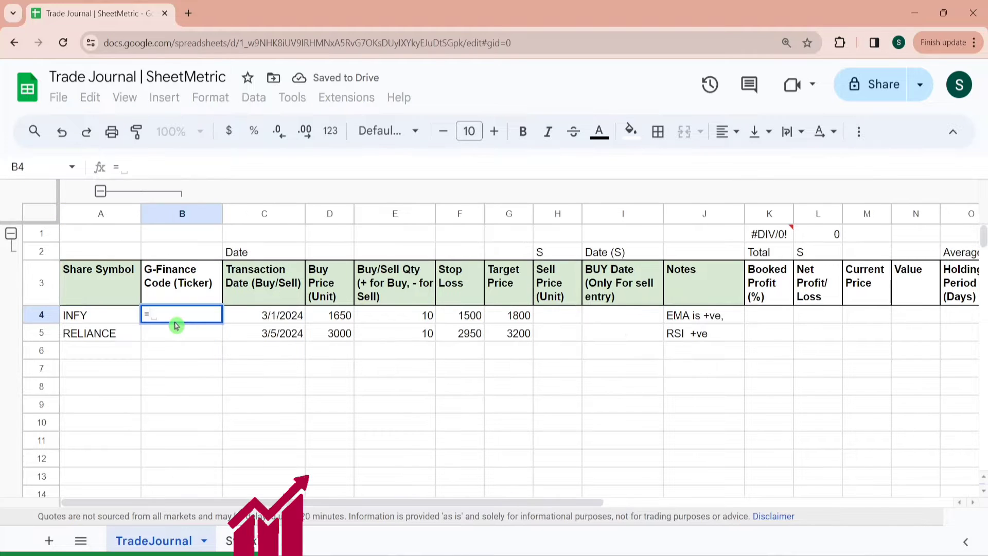
type("Goo")
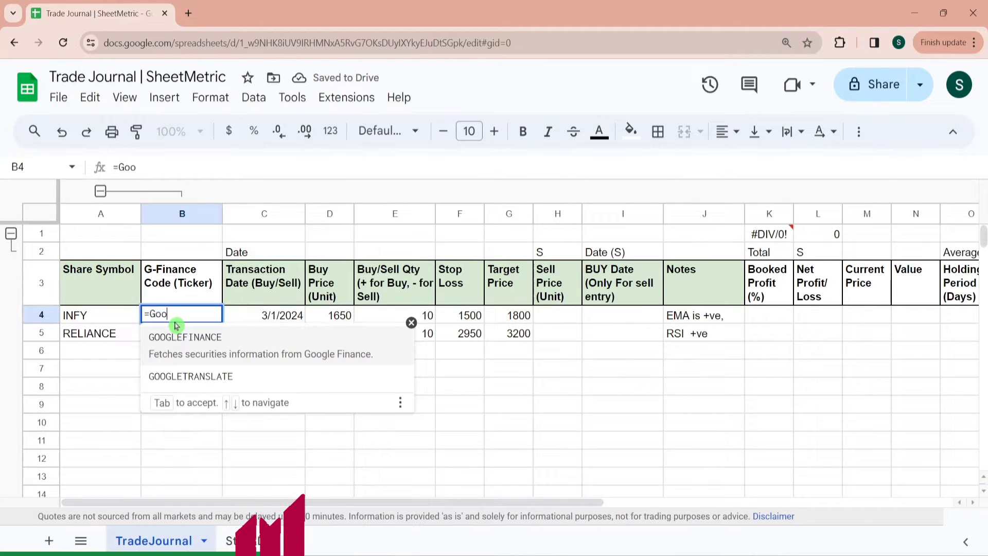
left_click(192, 349)
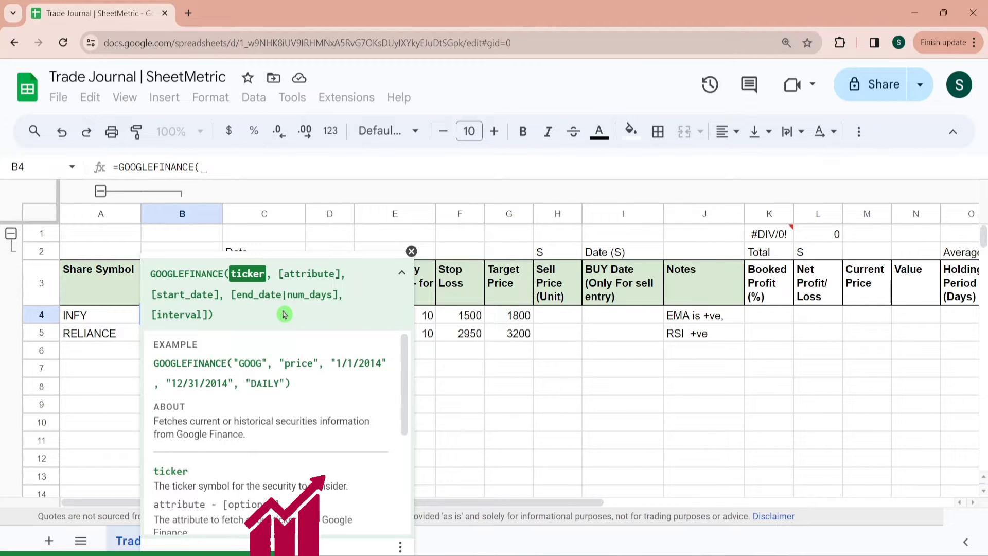
left_click(411, 251)
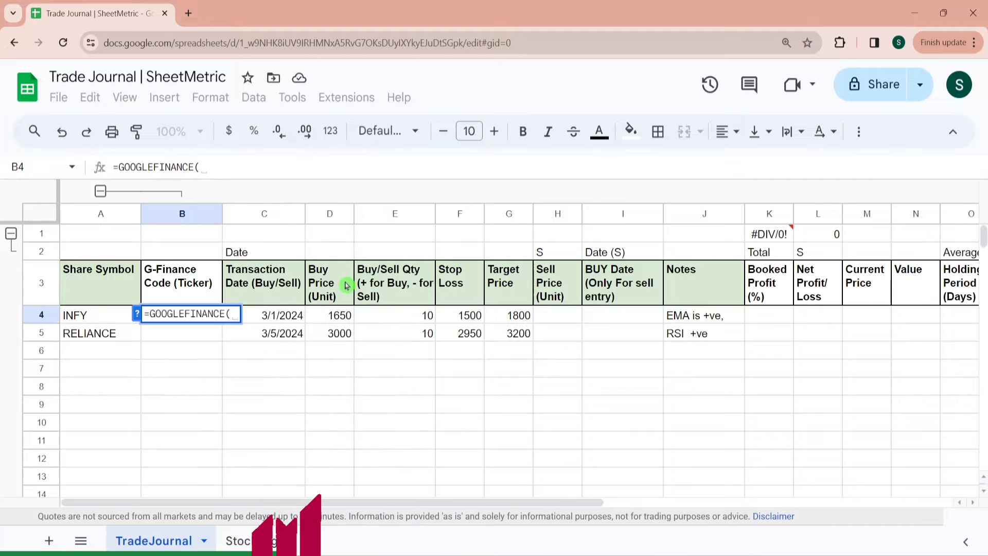
key("Escape")
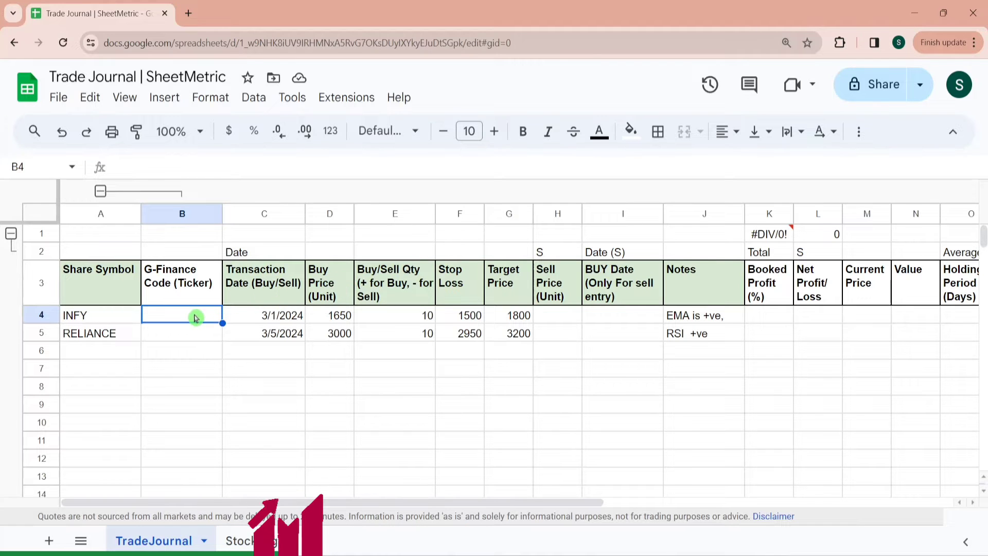
- Enter =CONCATENATE("NSE:",A4) in B4 to build the ticker code from the share symbol
type("=conc")
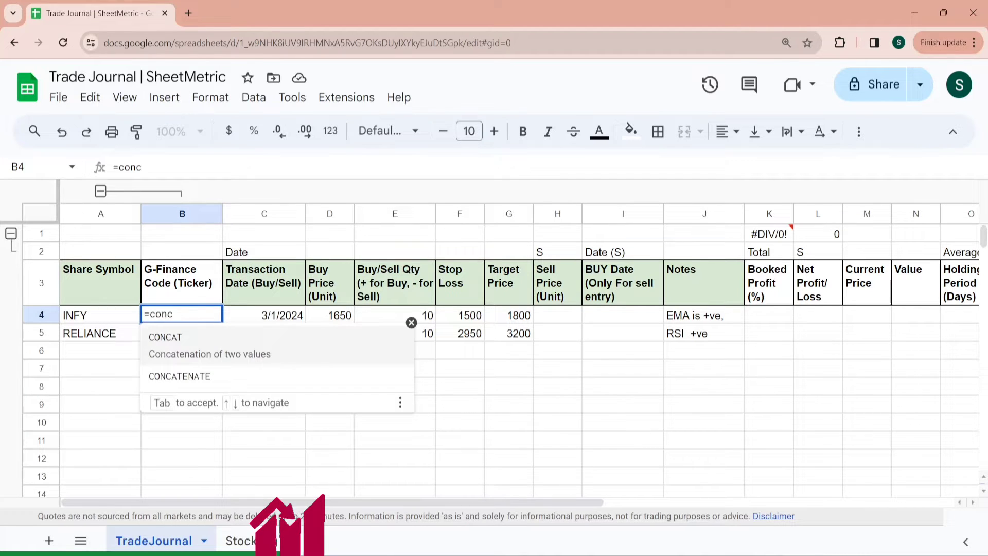
left_click(219, 381)
type("\"")
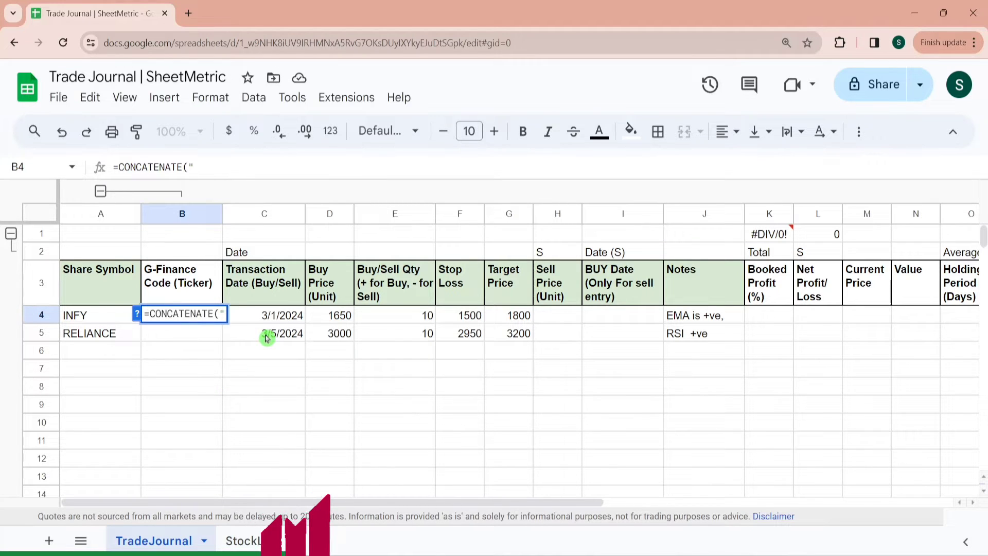
type("NSE")
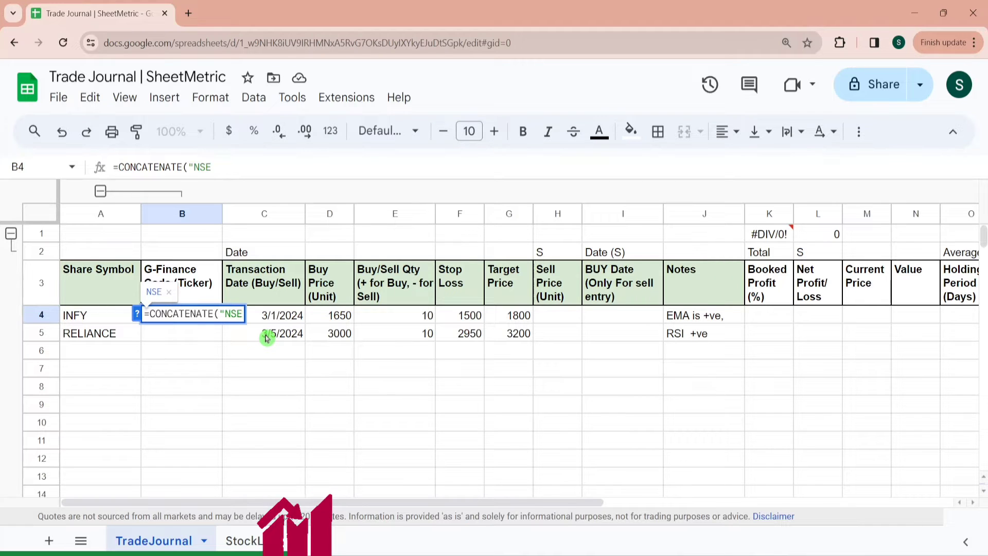
type(":\",")
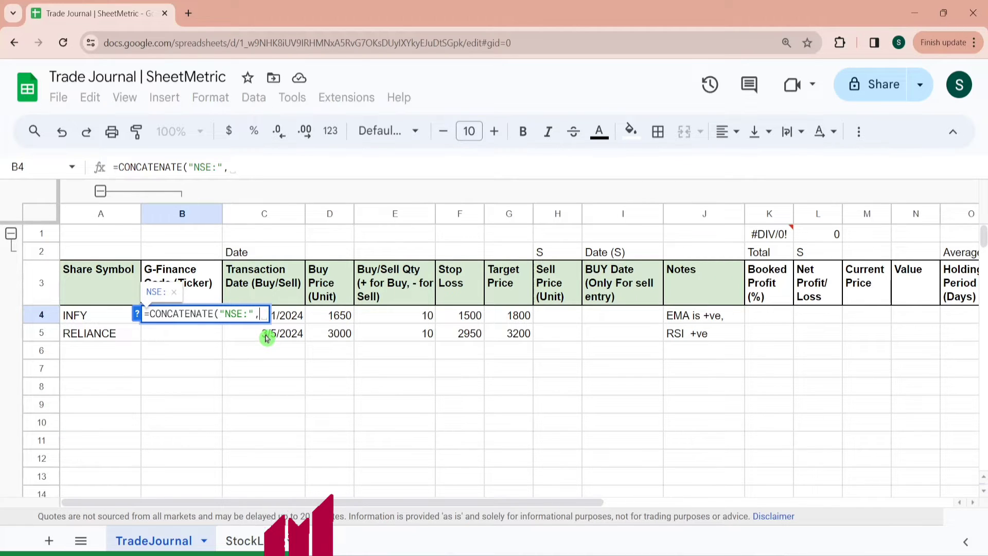
left_click(80, 317)
type(")")
key("Return")
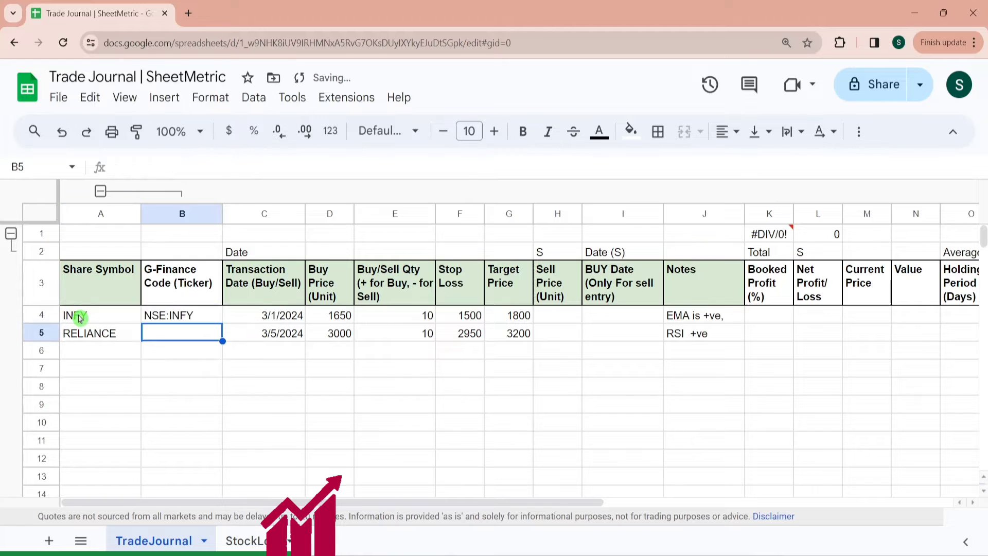
- Fill the ticker formula down column B from B4 through row 997
key("Up")
key("shift+Down")
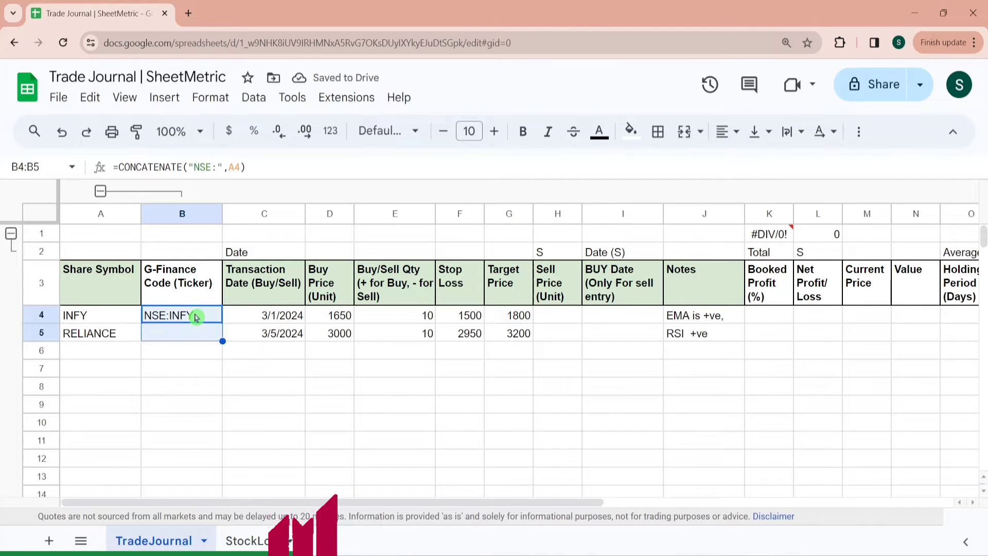
key("ctrl+shift+Down")
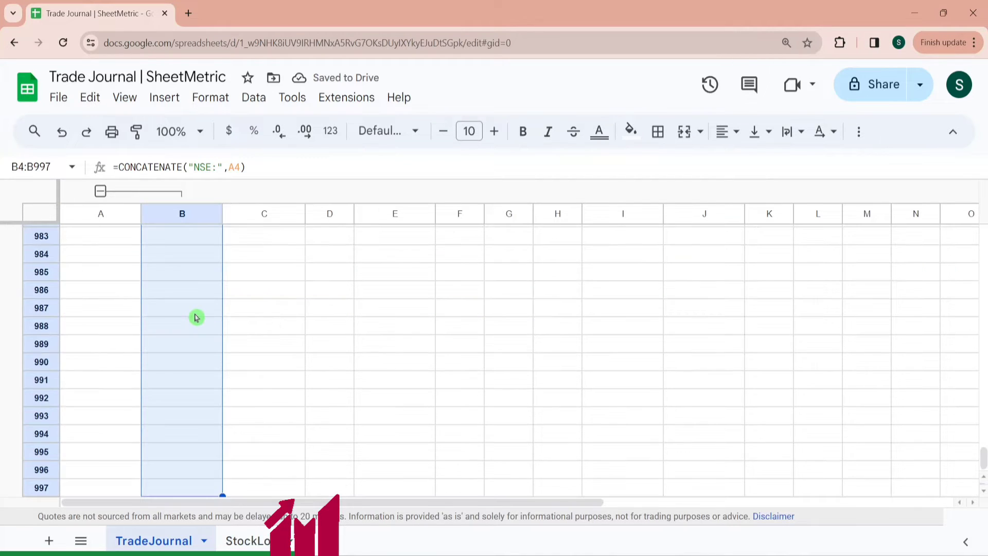
key("ctrl+d")
- Enter =GOOGLEFINANCE(B4,"price") in M4 to fetch the current price
key("ctrl+Up")
key("Down")
key("Right")
key("Right")
key("Right")
key("Right")
key("Right")
key("Right")
key("Right")
key("Right")
key("Right")
key("Right")
key("Right")
key("Right")
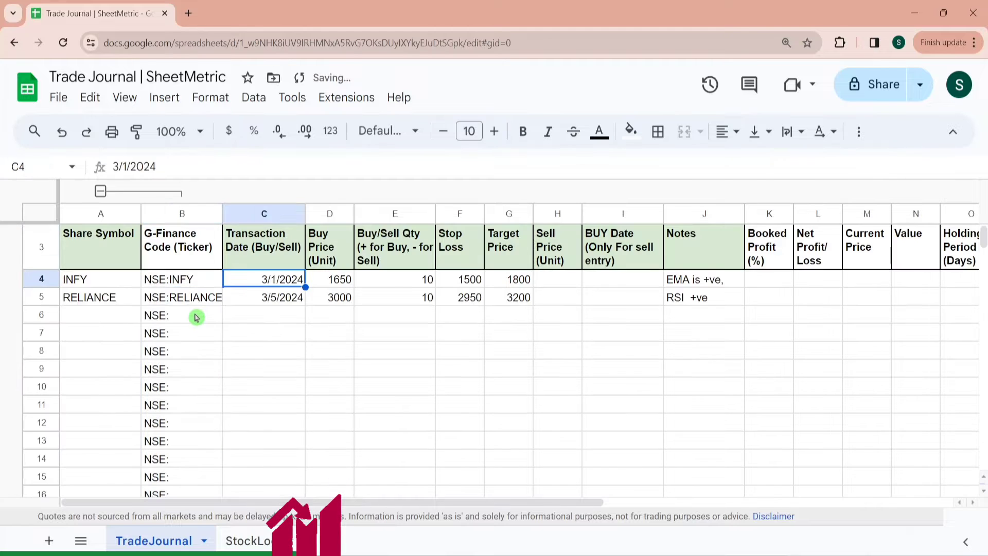
key("Left")
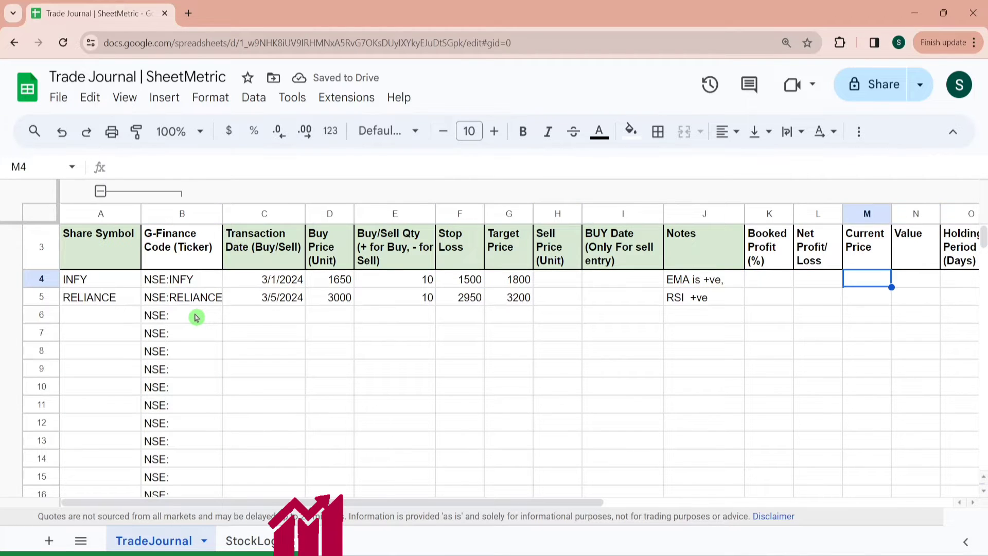
type("=Goo")
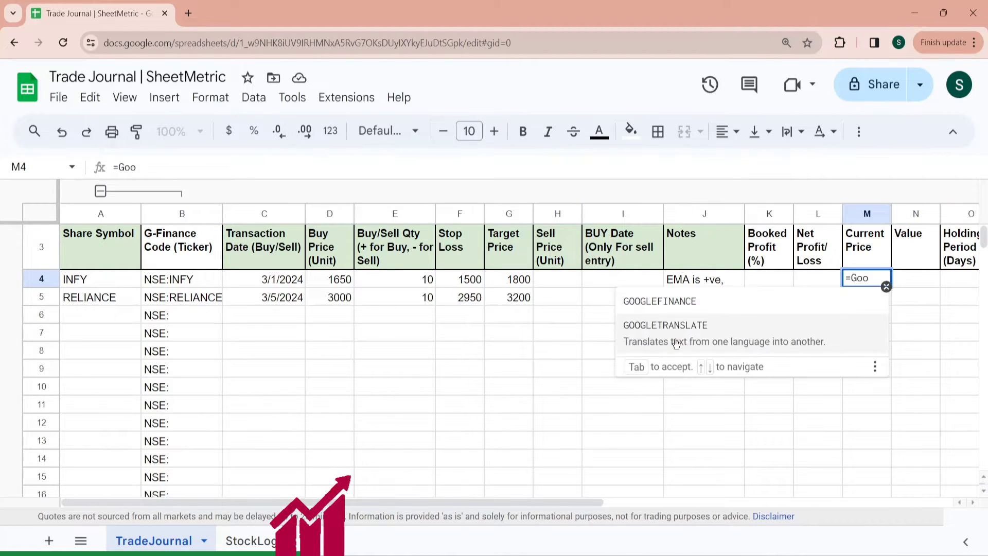
left_click(681, 302)
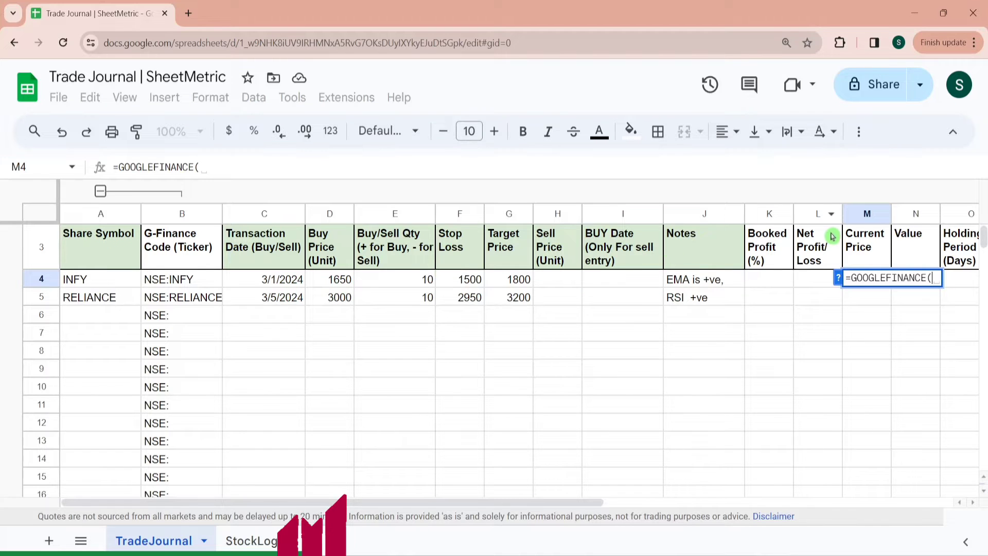
left_click(839, 278)
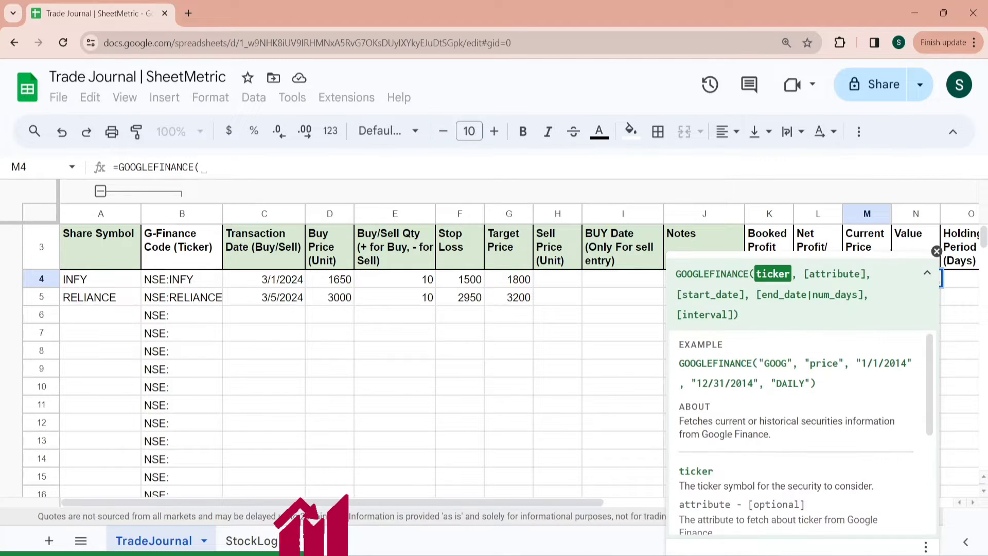
left_click(192, 279)
type(",")
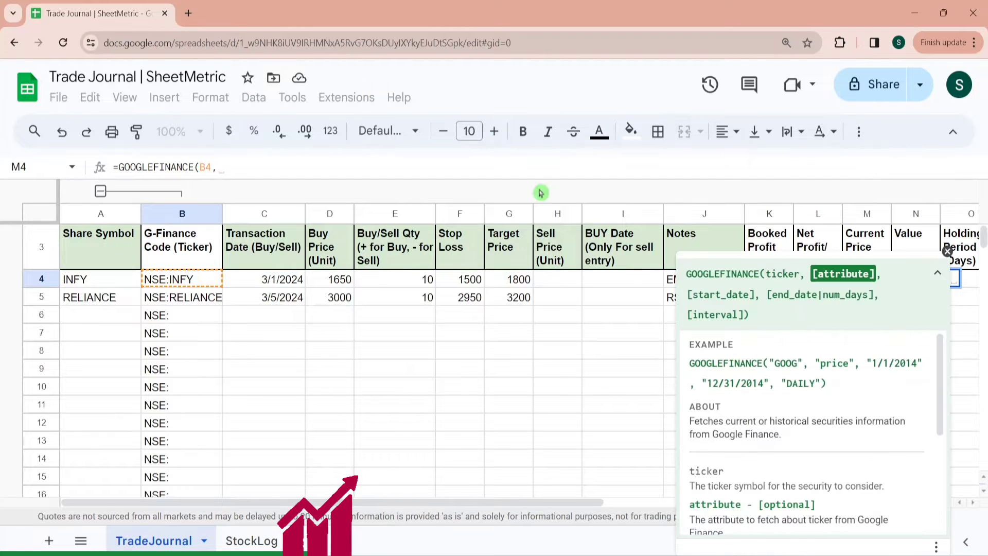
left_click(948, 252)
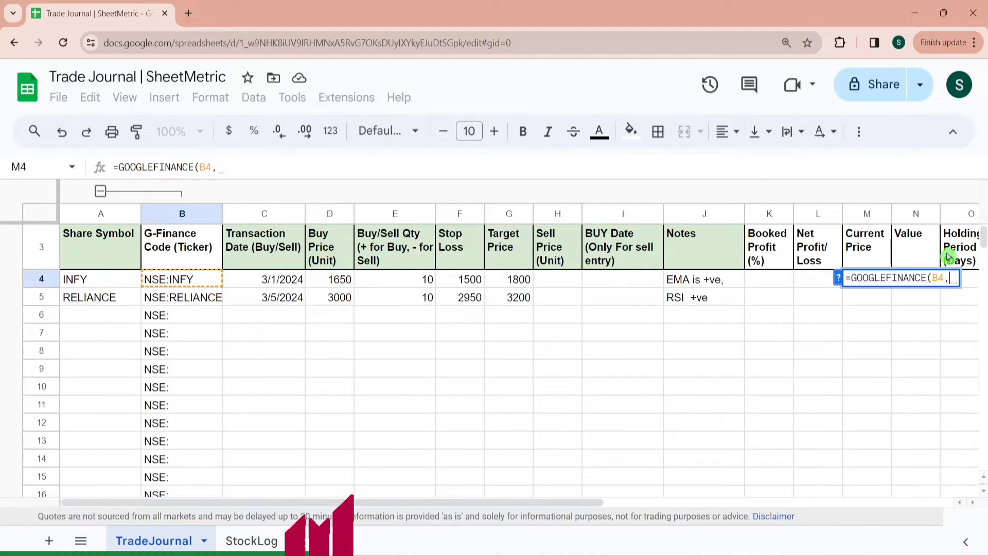
type("\"price\")")
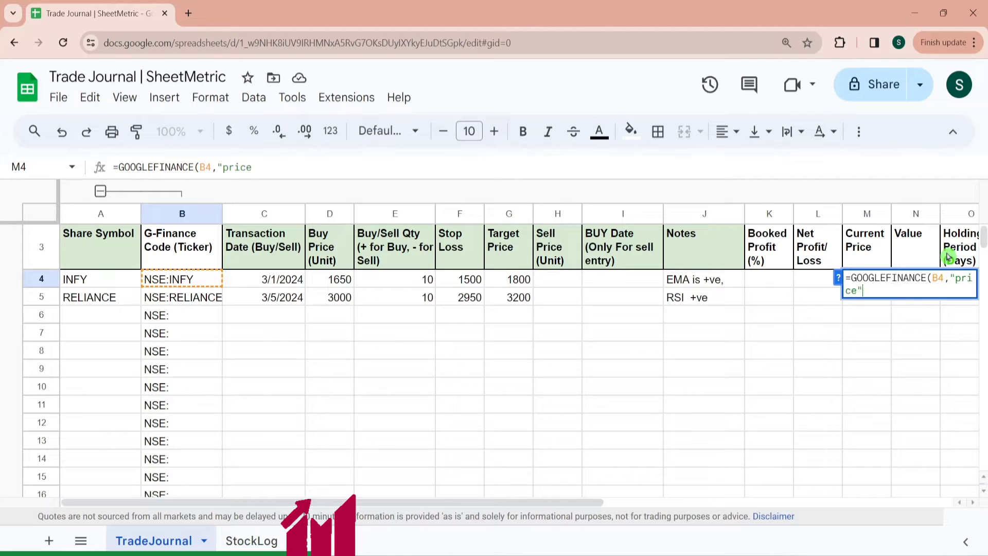
key("Return")
- Fill the current price formula down column M from M4 through row 997
key("Up")
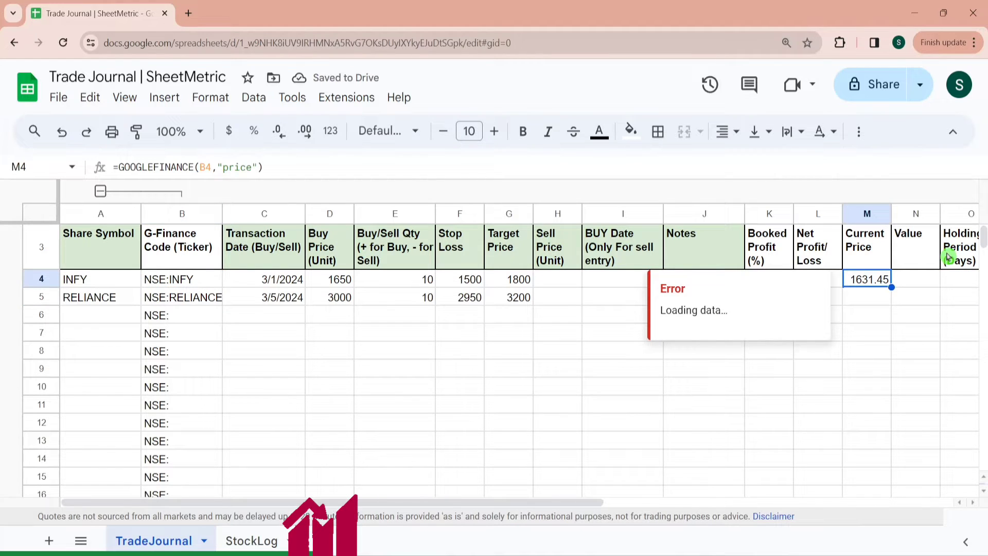
key("shift+Down")
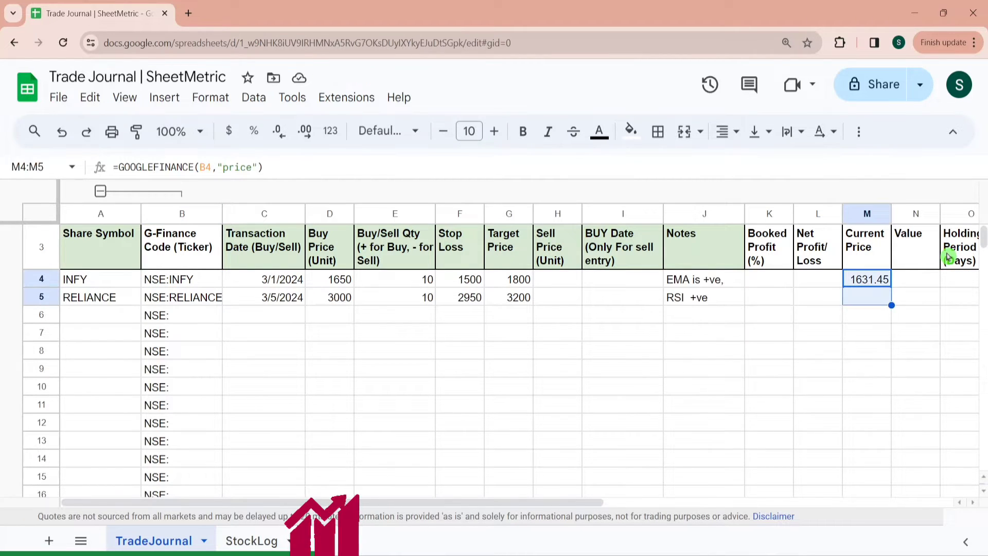
key("ctrl+shift+Down")
key("ctrl+d")
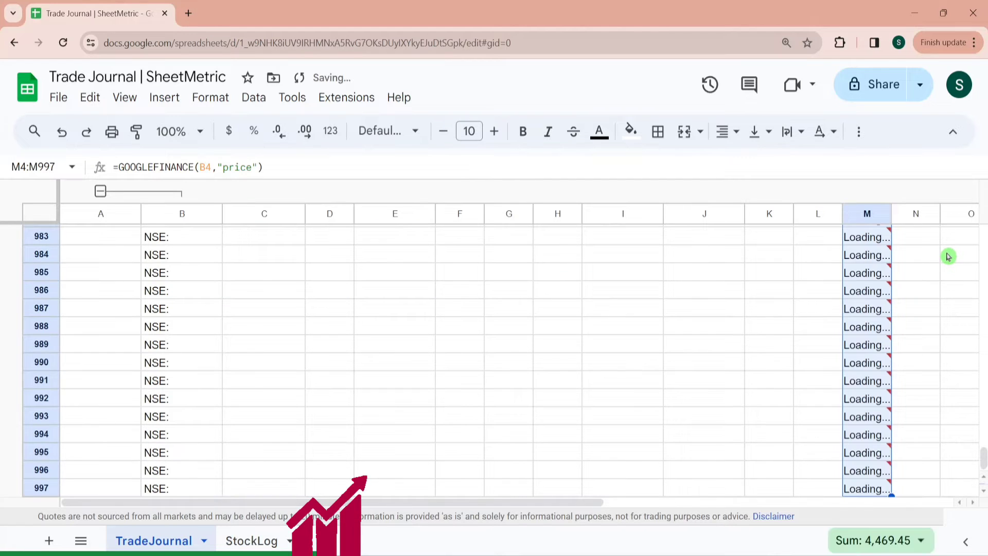
- Wrap the current price formula in M4 as =IF(A4<>"", GOOGLEFINANCE(B4,"price"),"") so blank symbols return empty
key("ctrl+Up")
key("Down")
key("Down")
key("Down")
key("Up")
key("Up")
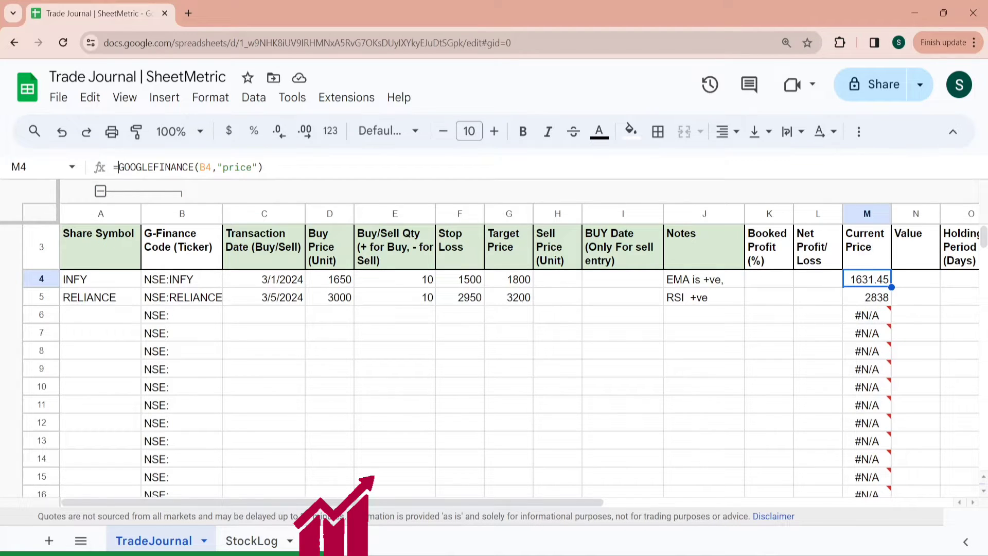
type("IF")
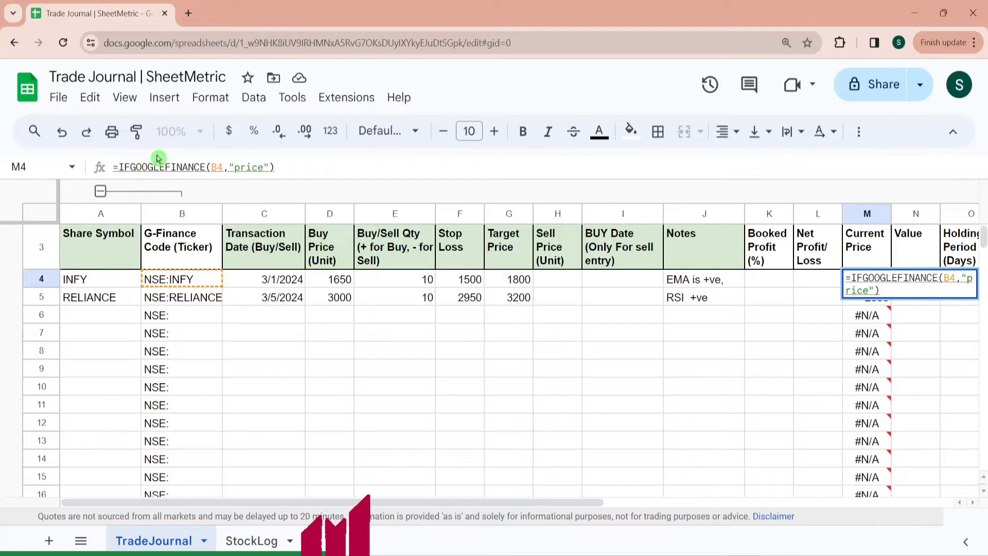
type("(")
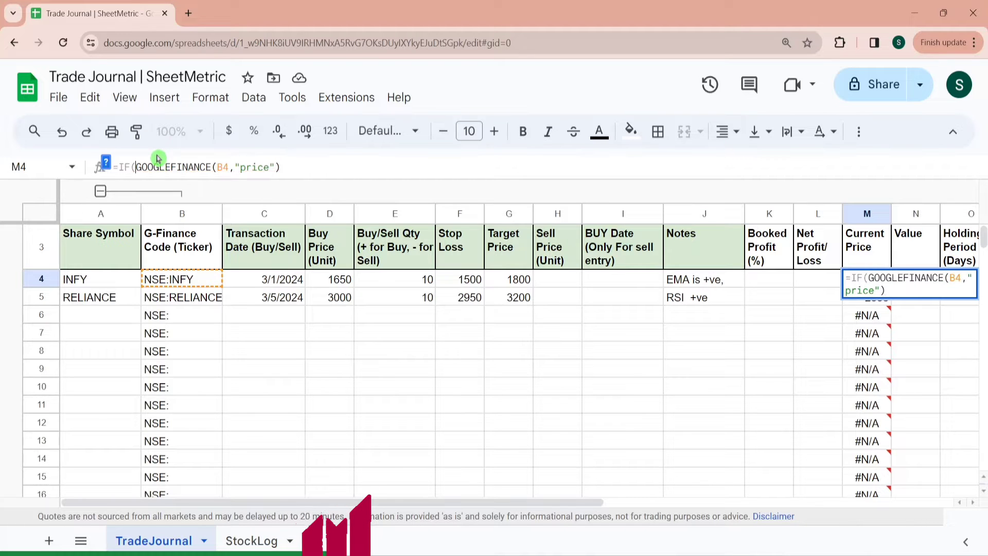
left_click(100, 282)
type("<> ")
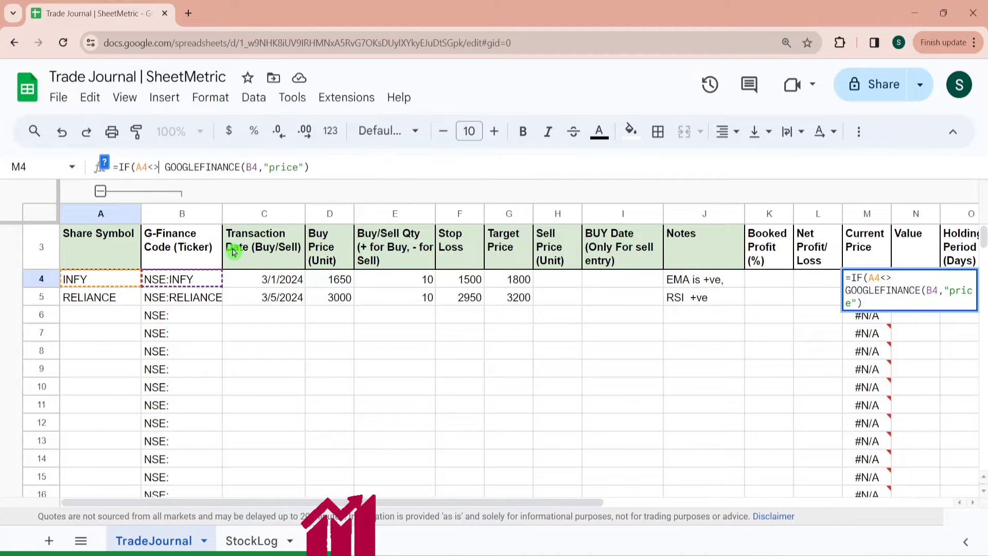
type("\"\",")
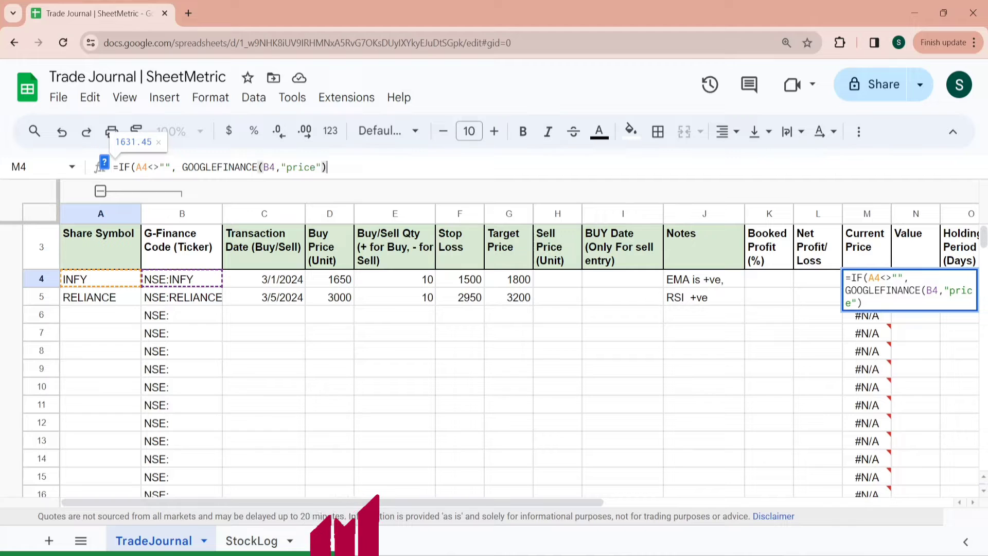
type(",\"")
type("\")")
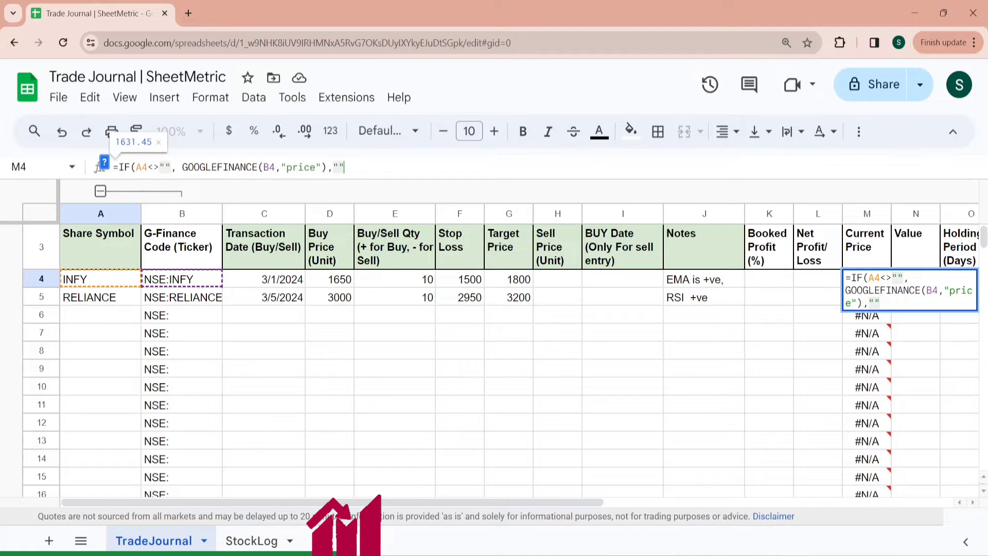
key("Return")
- Fill the updated current price formula down column M from M4 through row 997
key("Up")
key("ctrl+shift+Down")
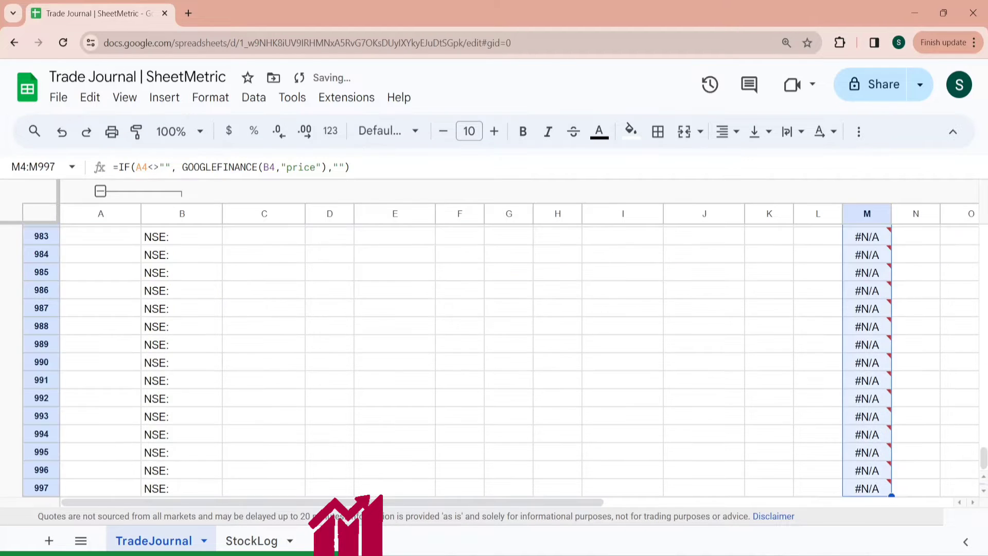
key("ctrl+d")
- Enter TCS as the share symbol in A6
key("Down")
key("Down")
key("Left")
key("Left")
key("Left")
key("Left")
key("Left")
key("Left")
key("Left")
key("Left")
key("Left")
key("Left")
key("Left")
key("Left")
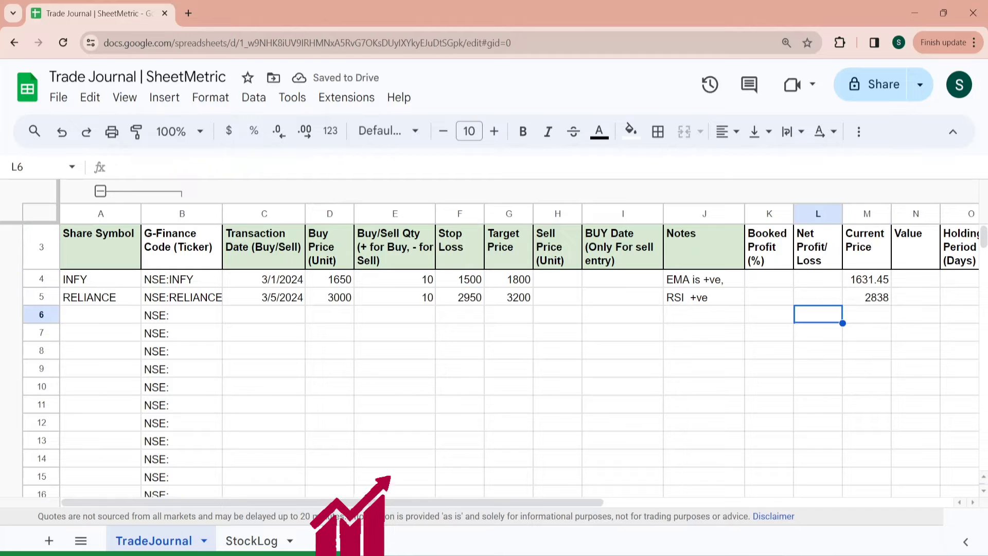
type("TCS")
key("Tab")
key("Tab")
key("Tab")
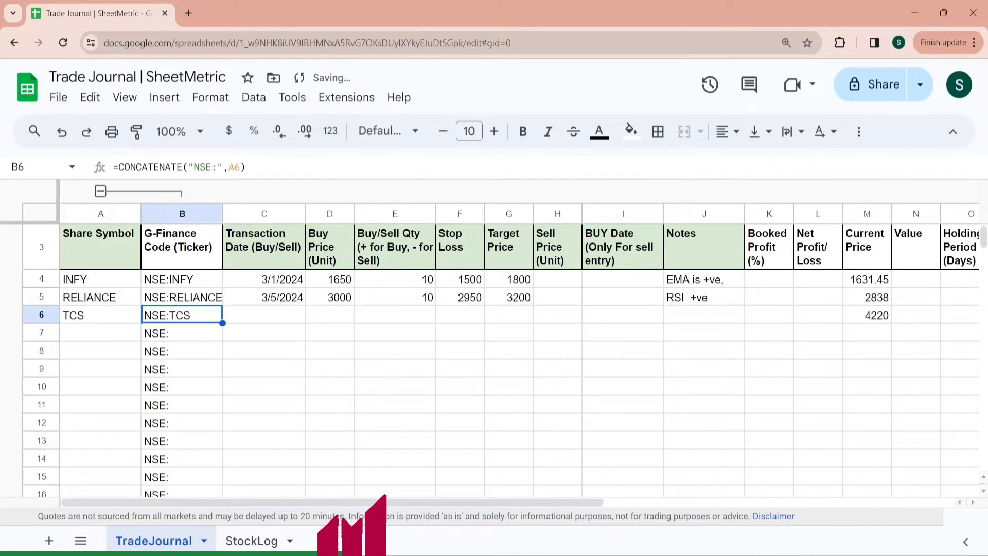
key("Left")
key("Left")
key("Left")
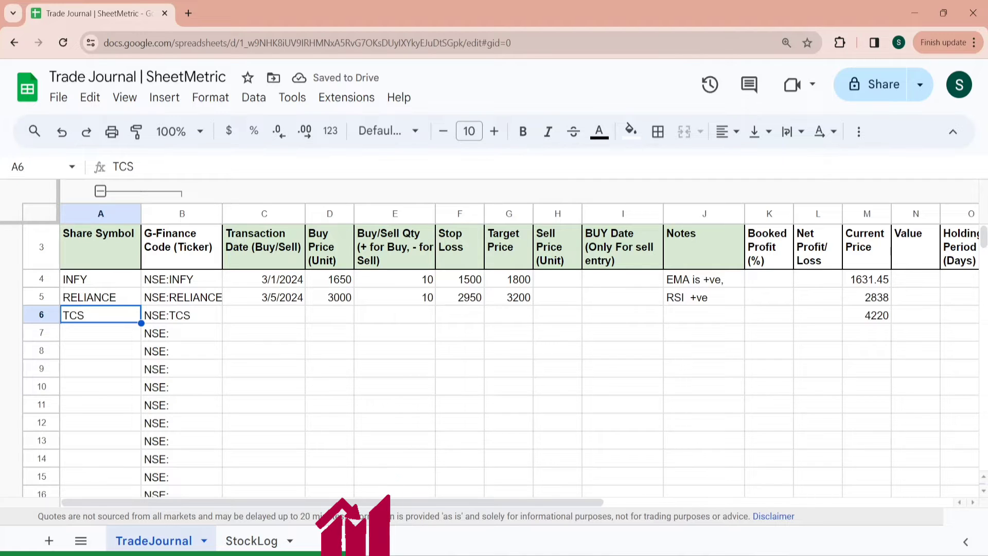
- Enter =E4*D4 in N4 to calculate the trade value from quantity and buy price
left_click(776, 285)
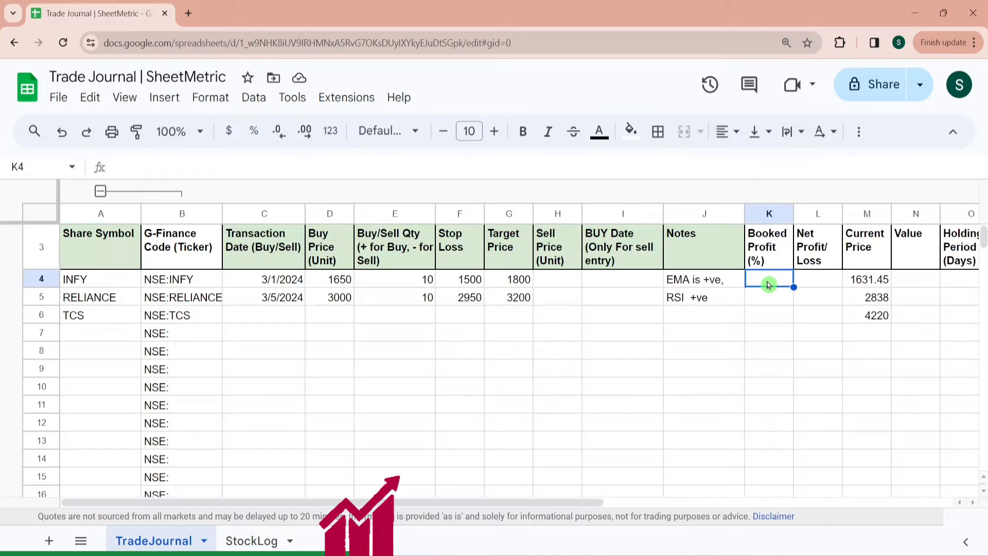
key("Right")
key("Right")
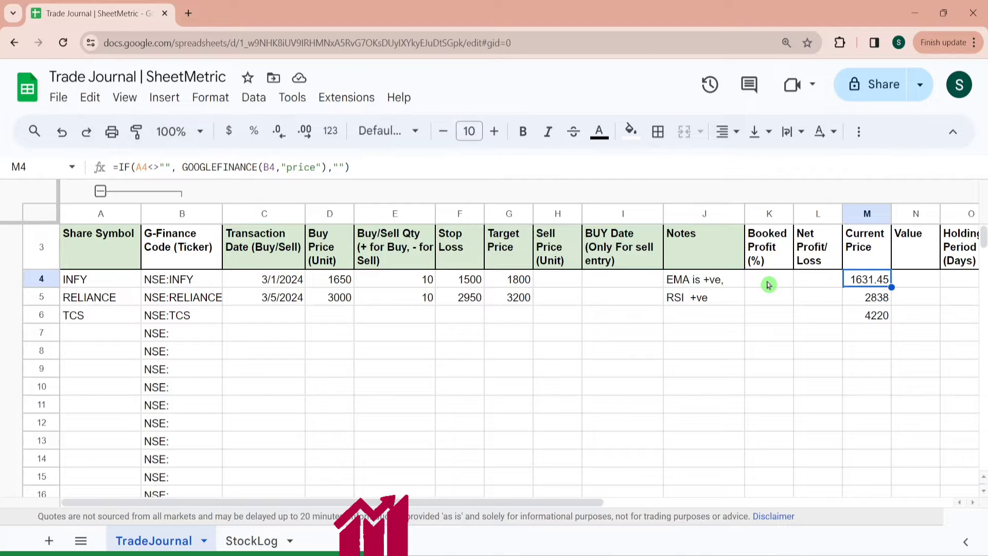
left_click(768, 285)
key("Right")
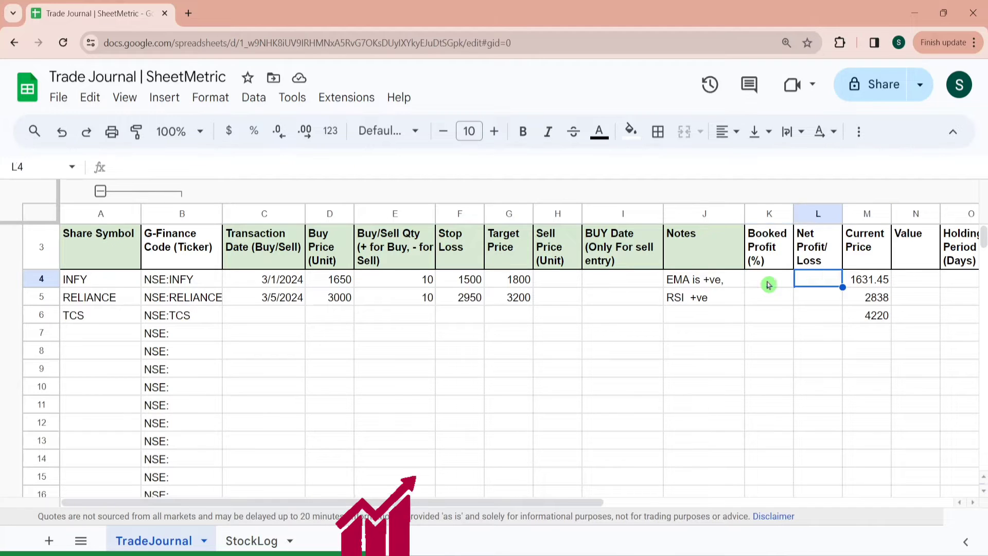
key("Right")
key("Right")
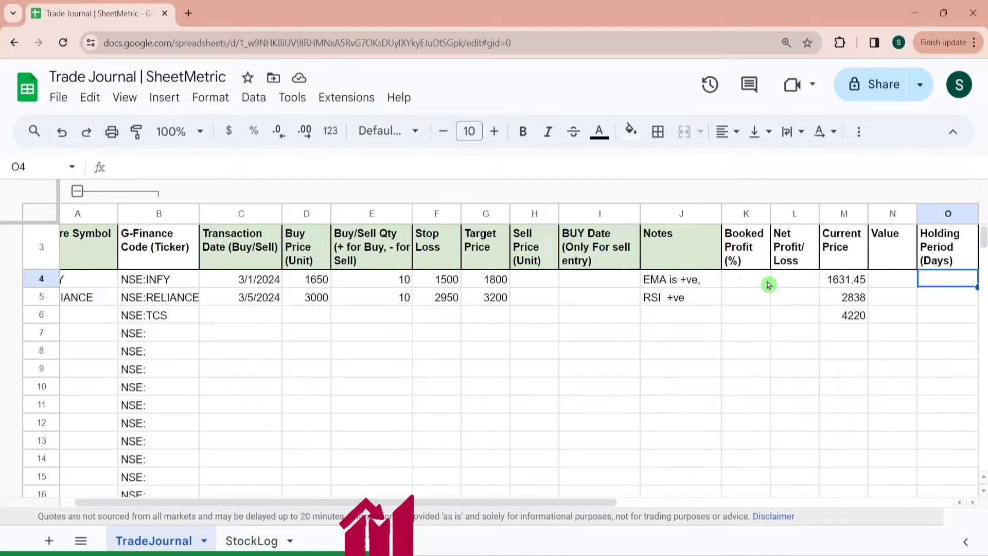
type("=")
key("Left")
key("Left")
key("Left")
key("Left")
key("Left")
key("Left")
key("Left")
key("Left")
key("Left")
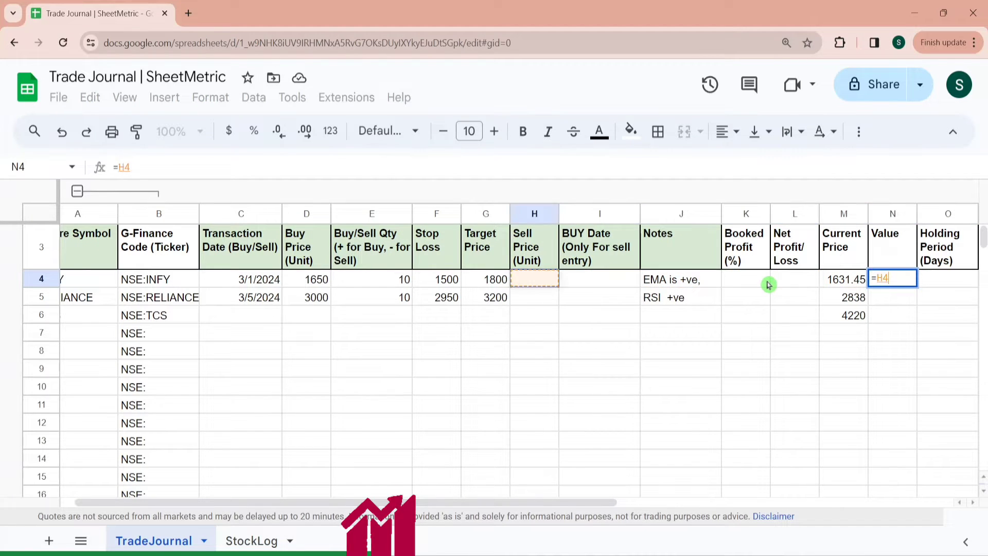
type("*")
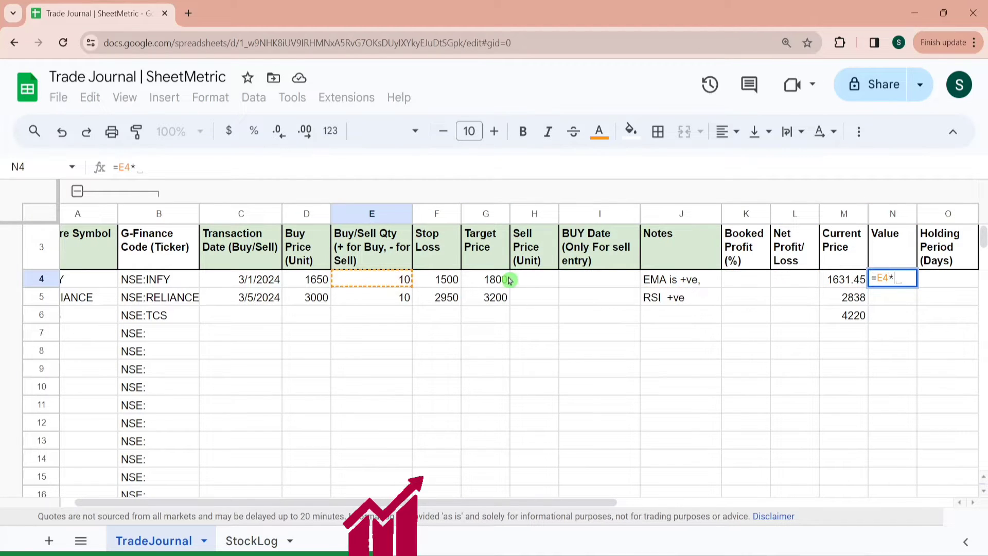
left_click(308, 278)
key("Return")
- Open the TradingView chart link in Q2 and examine its URL in the browser
left_click(881, 278)
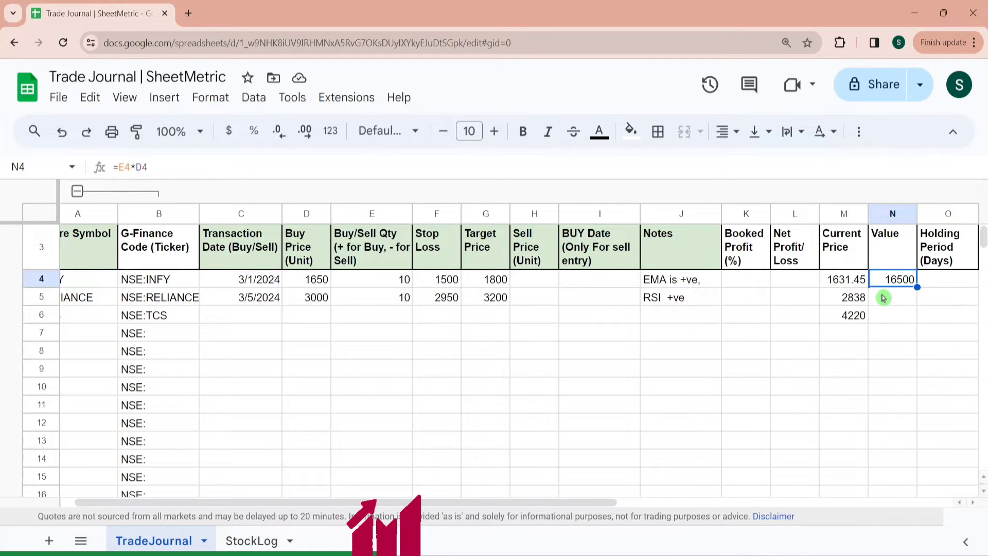
left_click(946, 285)
key("Right")
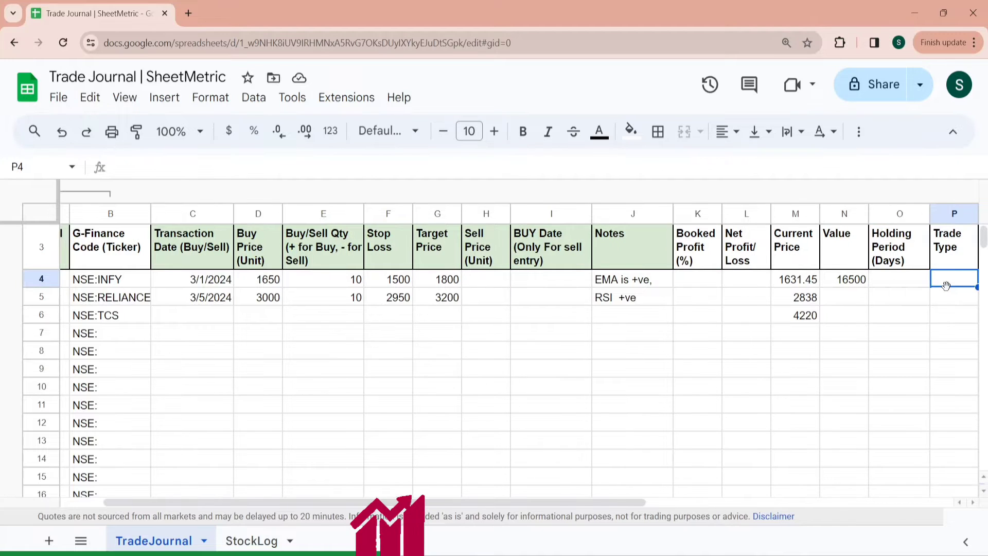
key("Right")
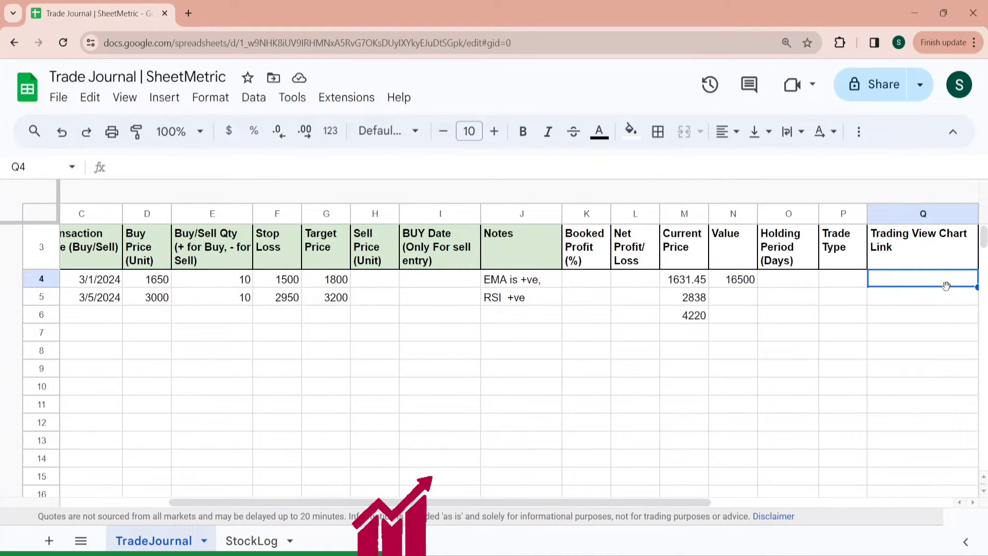
key("Right")
key("Left")
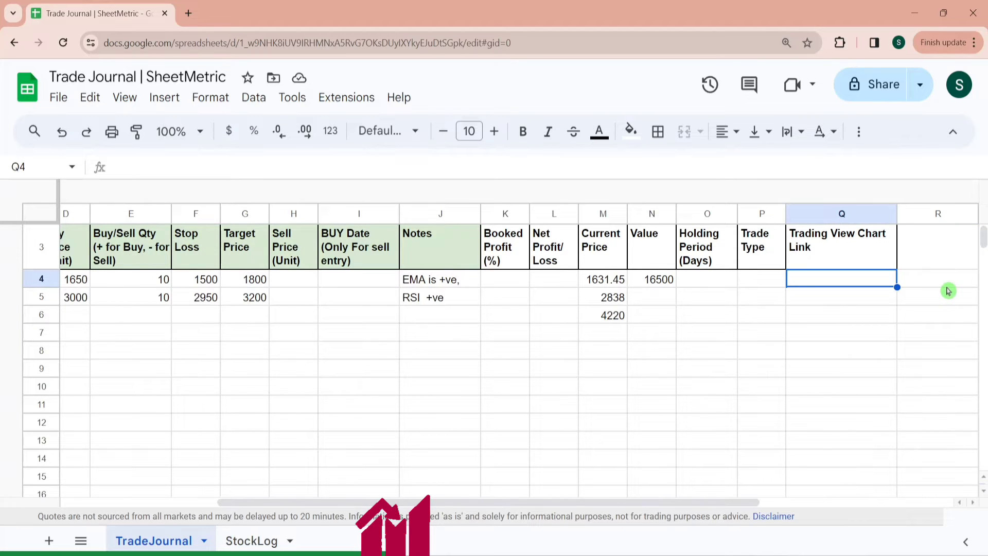
key("Up")
key("Up")
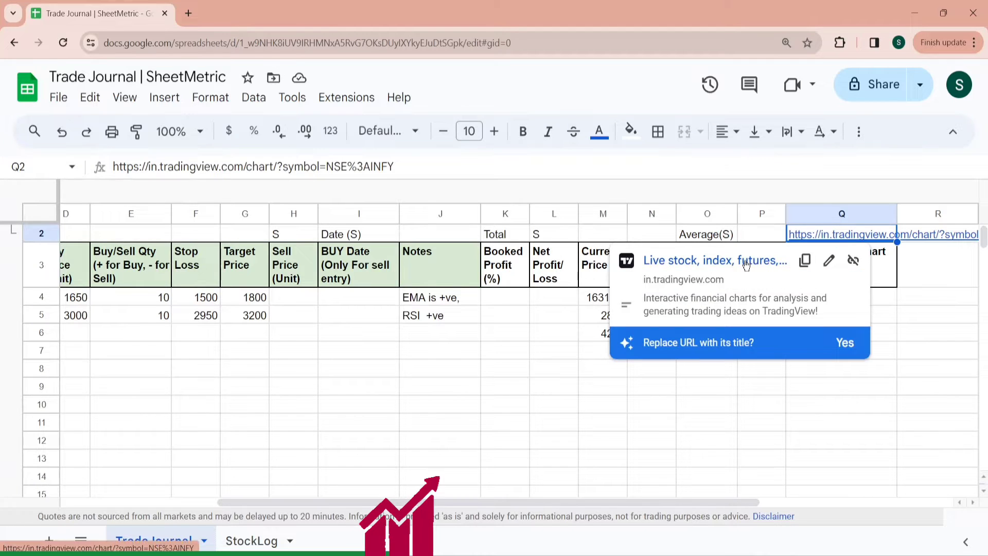
left_click(721, 197)
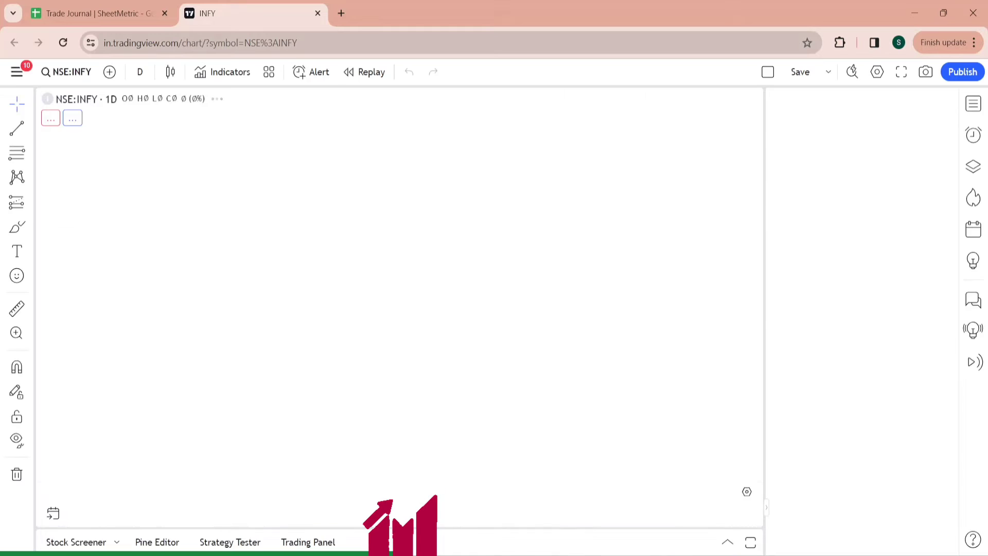
left_click_drag(260, 43, 104, 43)
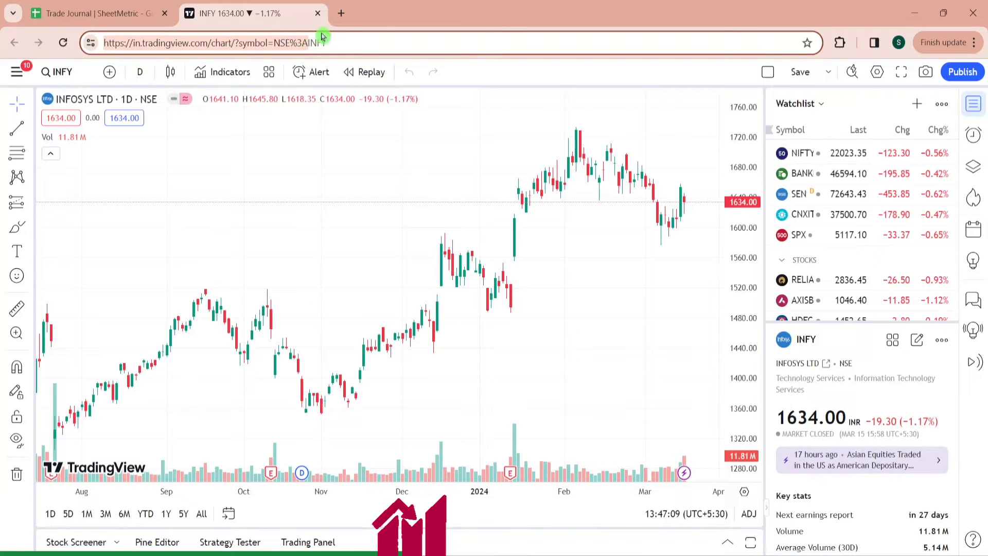
left_click(135, 10)
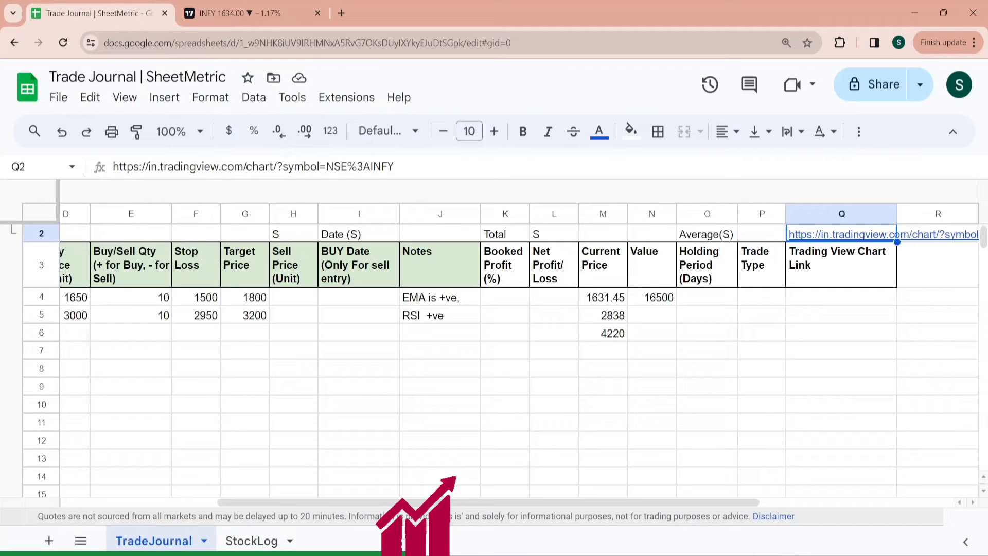
left_click_drag(366, 166, 100, 167)
key("ctrl+c")
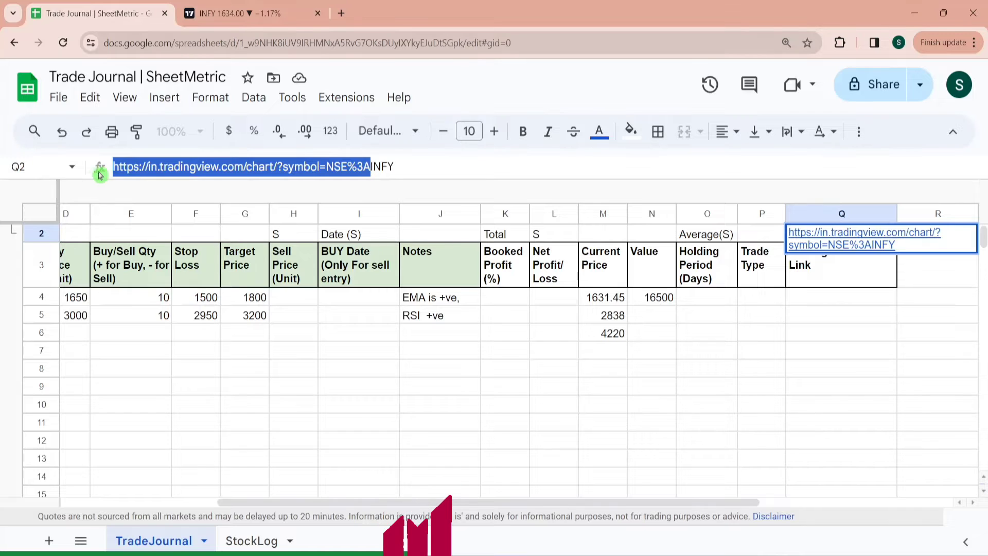
key("Escape")
left_click(832, 303)
type("=")
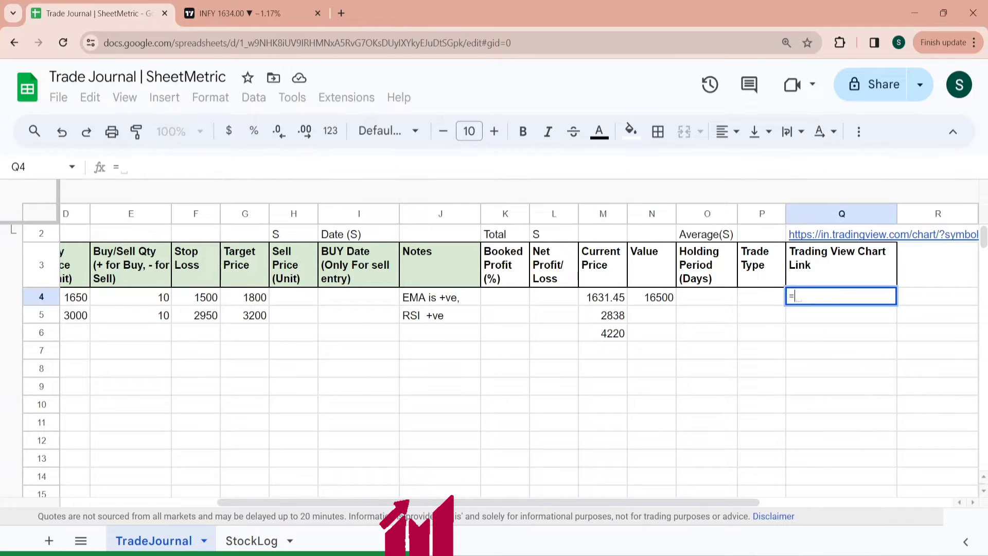
type("conca")
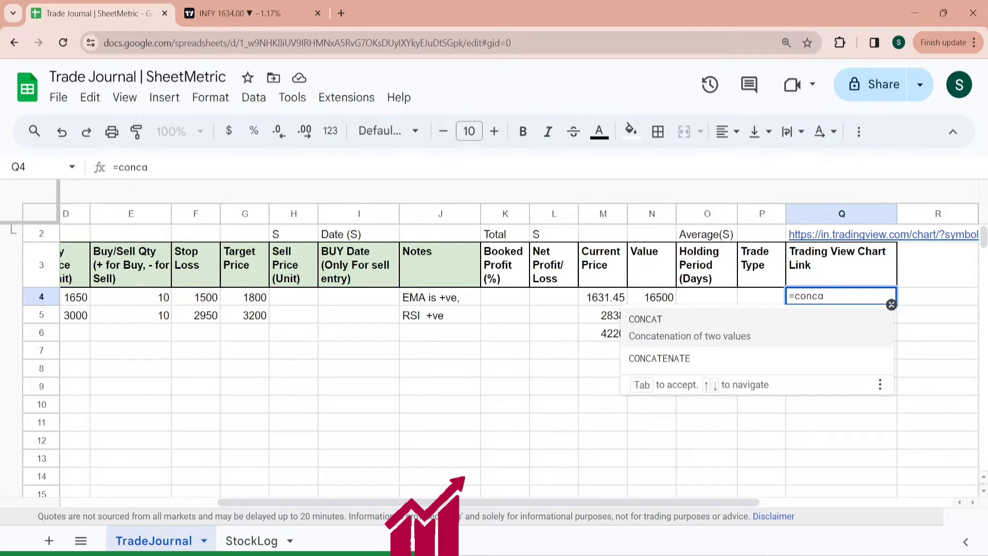
left_click(735, 359)
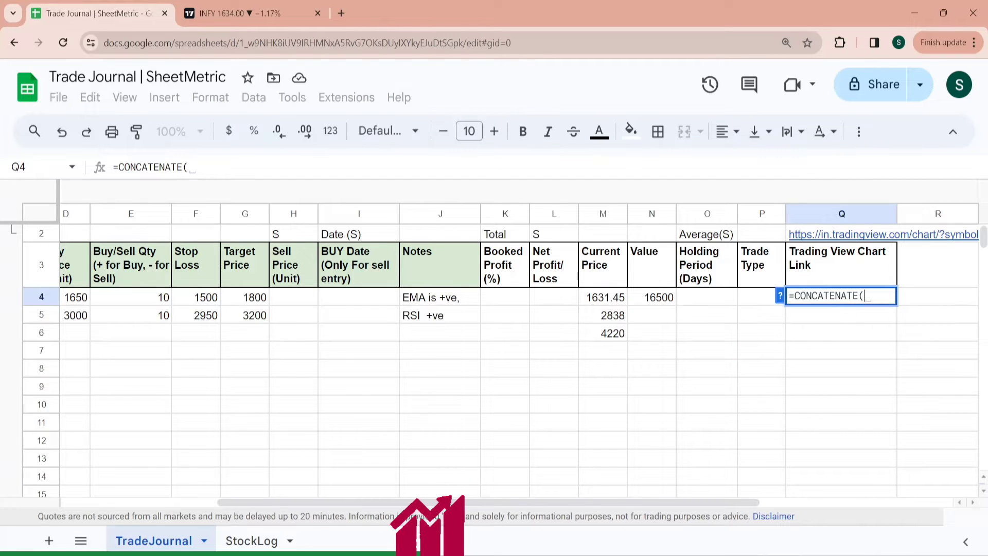
type("\"")
key("ctrl+v")
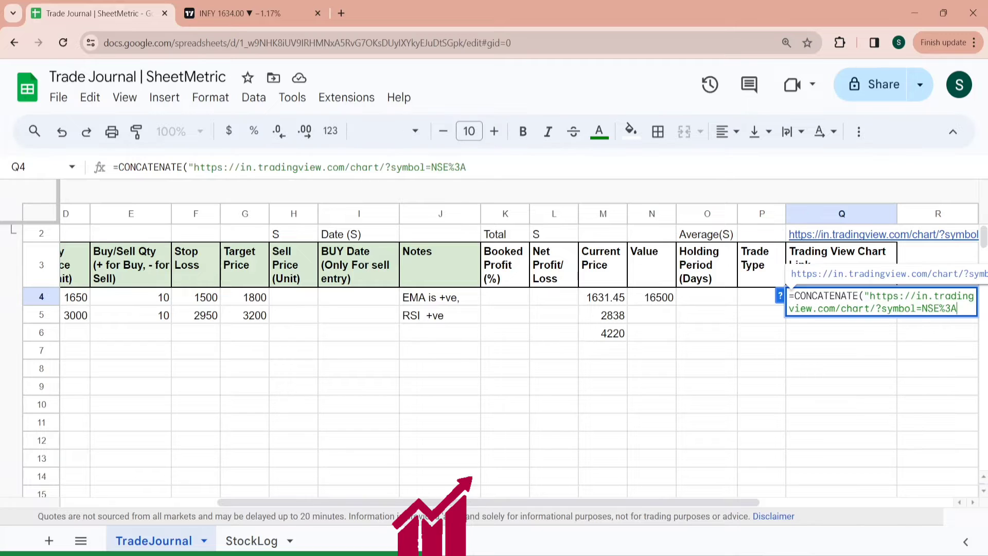
type("\",")
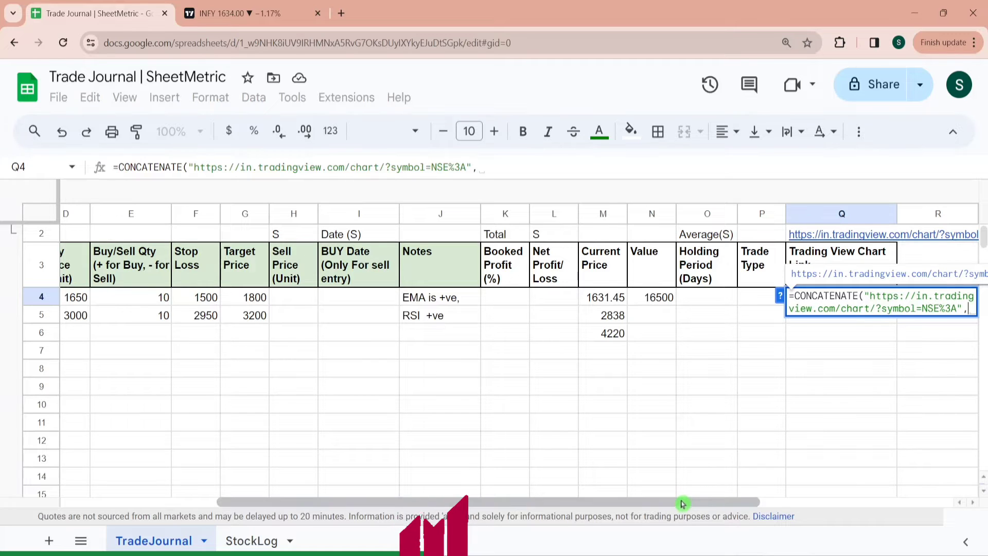
left_click_drag(683, 503, 497, 504)
left_click(83, 303)
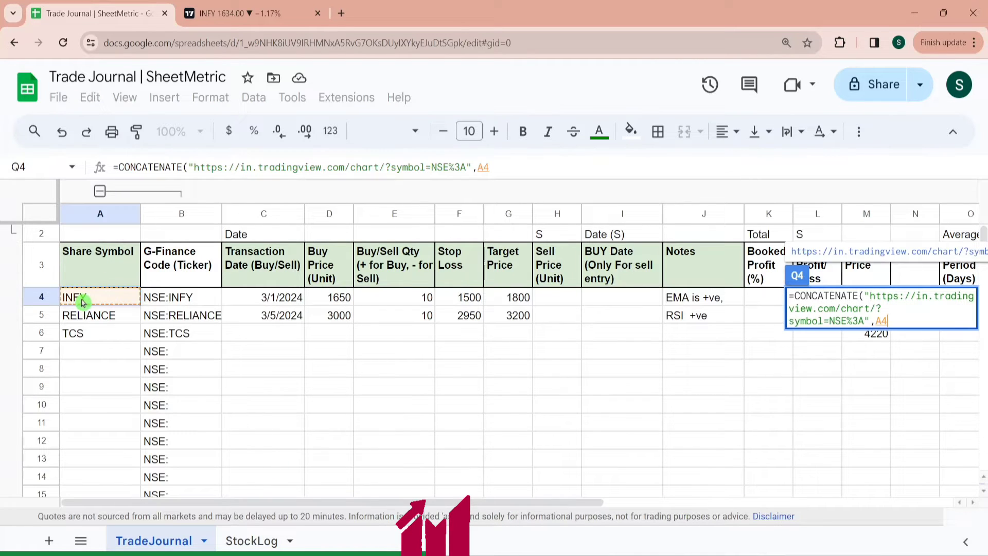
key("Return")
- Fill the chart link formula down column Q from Q4 to the last row
key("Up")
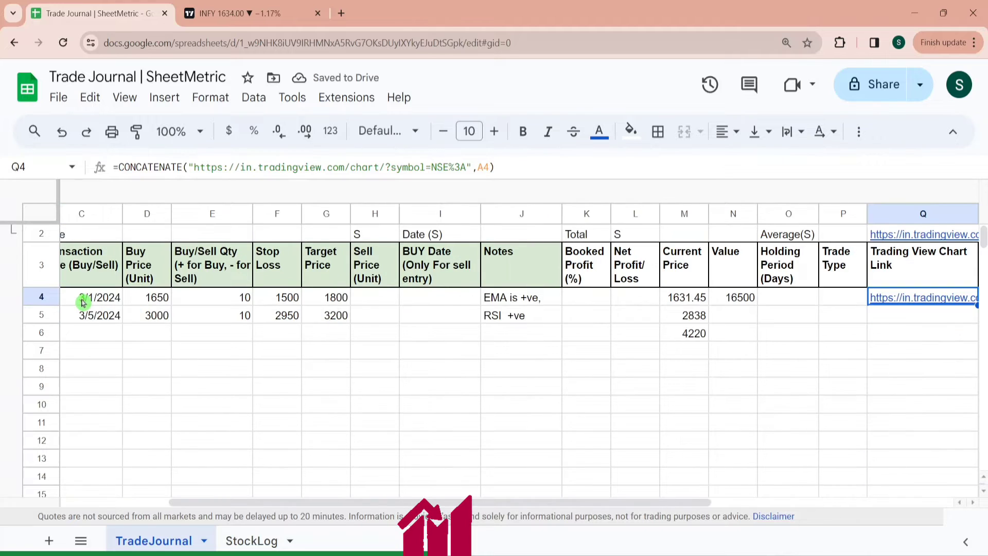
key("ctrl+shift+Down")
key("ctrl+d")
key("ctrl+Up")
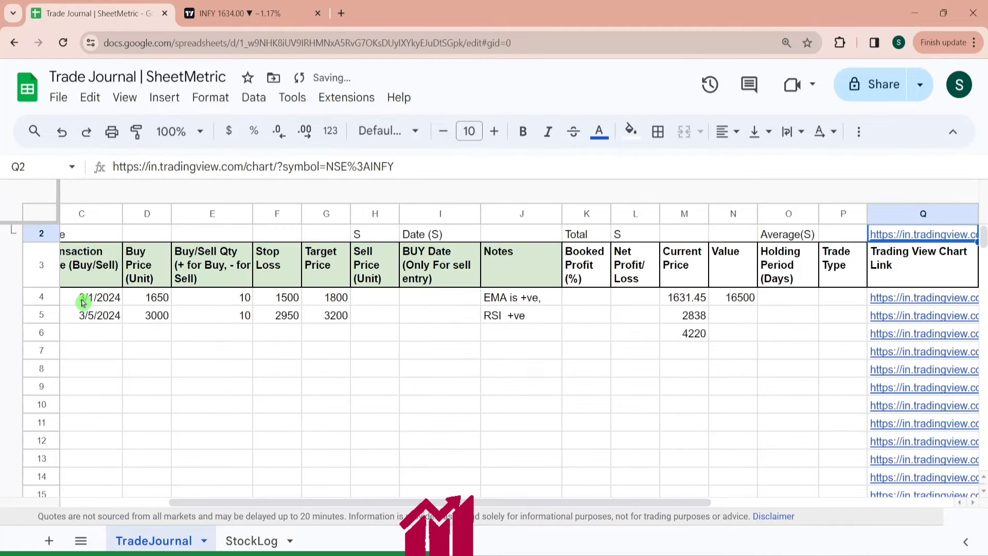
- Check the chart link formulas in the filled rows of column Q
key("Down")
key("Down")
key("Down")
key("Down")
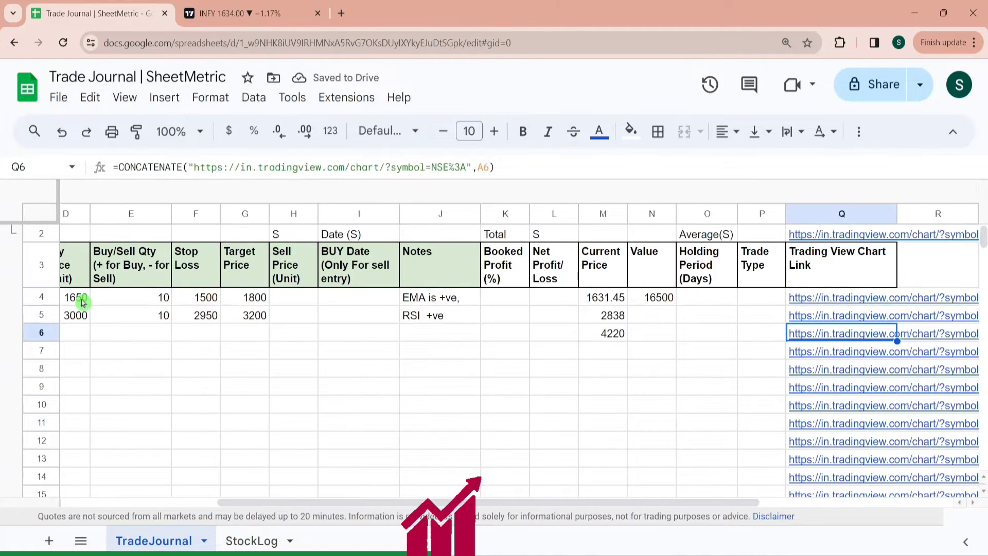
key("Up")
key("Up")
left_click(120, 168)
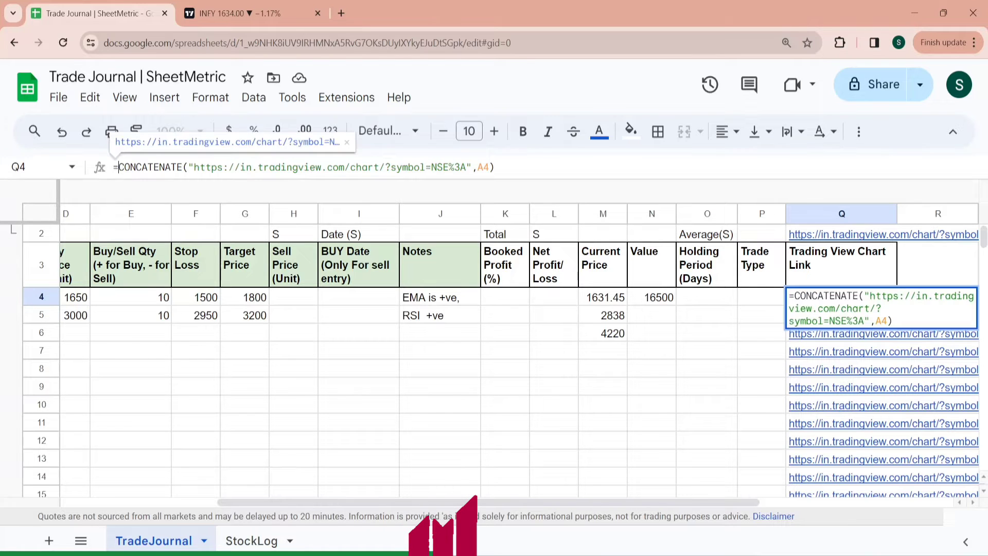
- Wrap the Q4 chart link formula in IF(A4<>"", …, "") so empty symbols give blank links, and apply it down column Q
type("IF(")
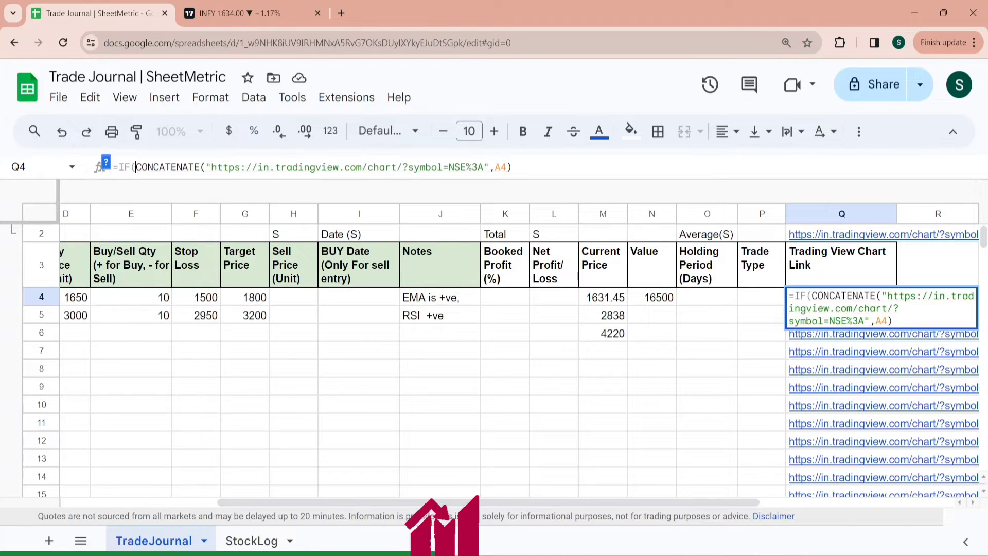
scroll(121, 297, "left", 3)
left_click(120, 297)
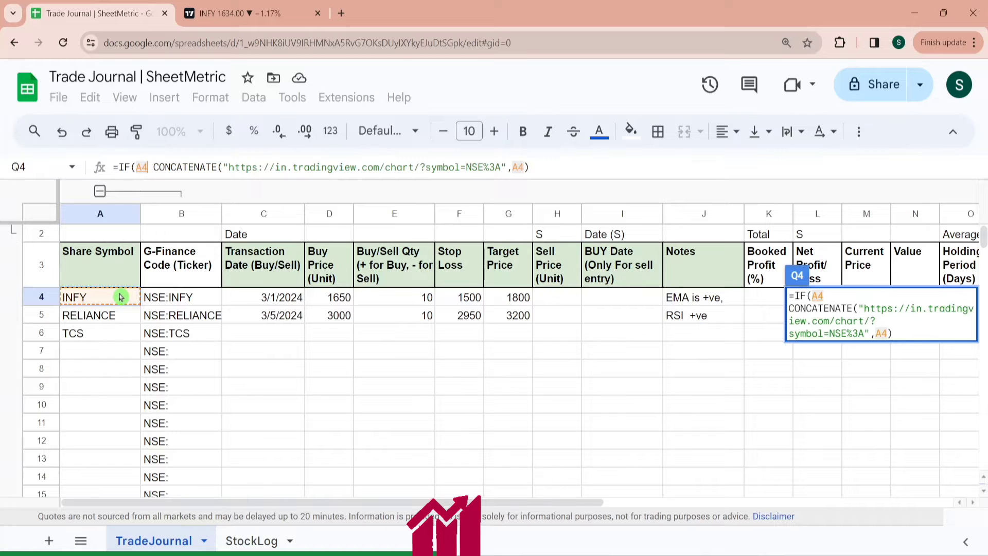
type("<>")
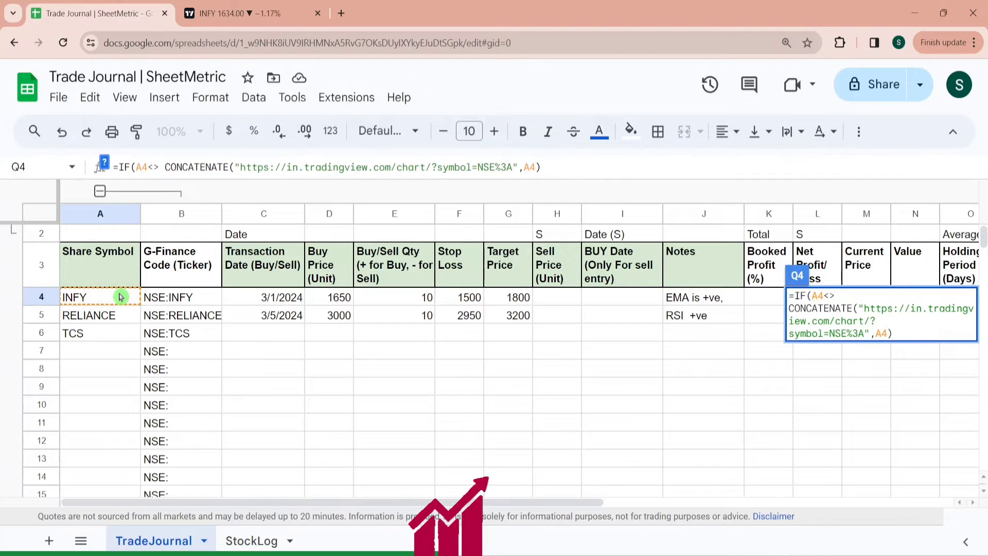
type("\"\",")
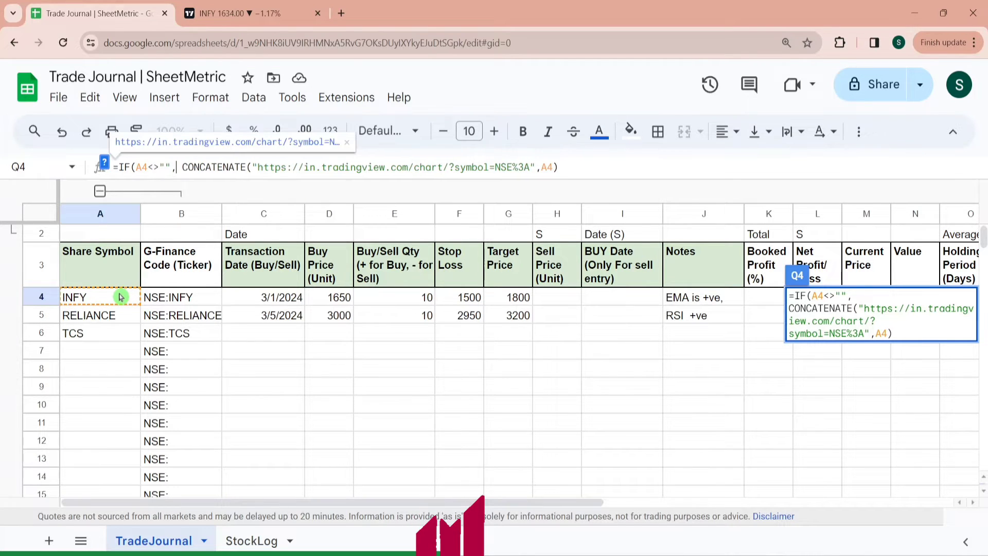
type(",\"\")")
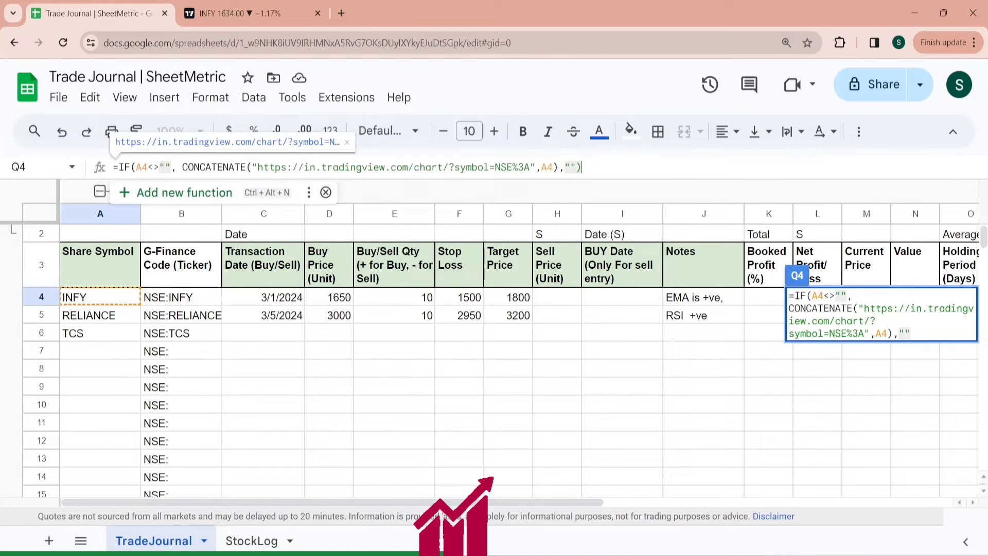
key("ctrl+Return")
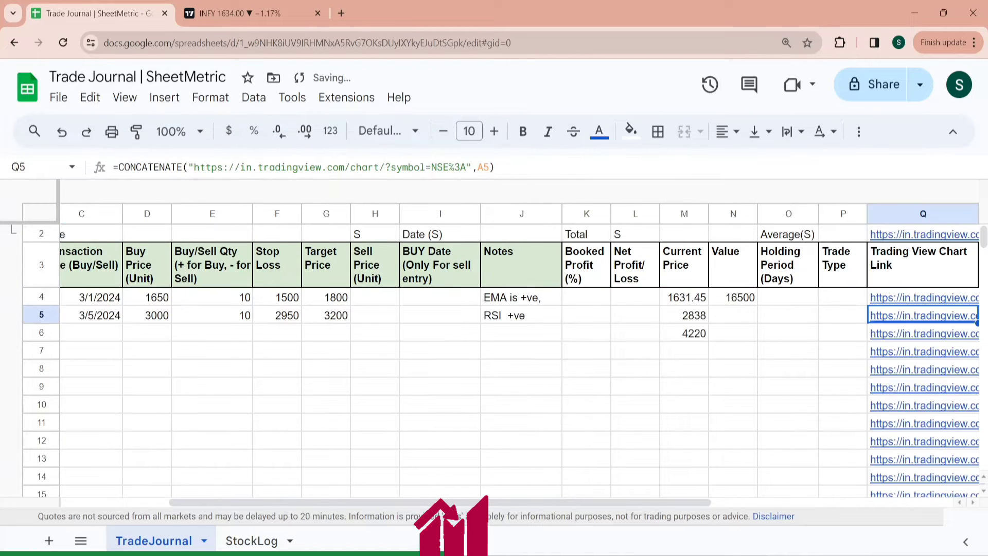
key("ctrl+shift+Down")
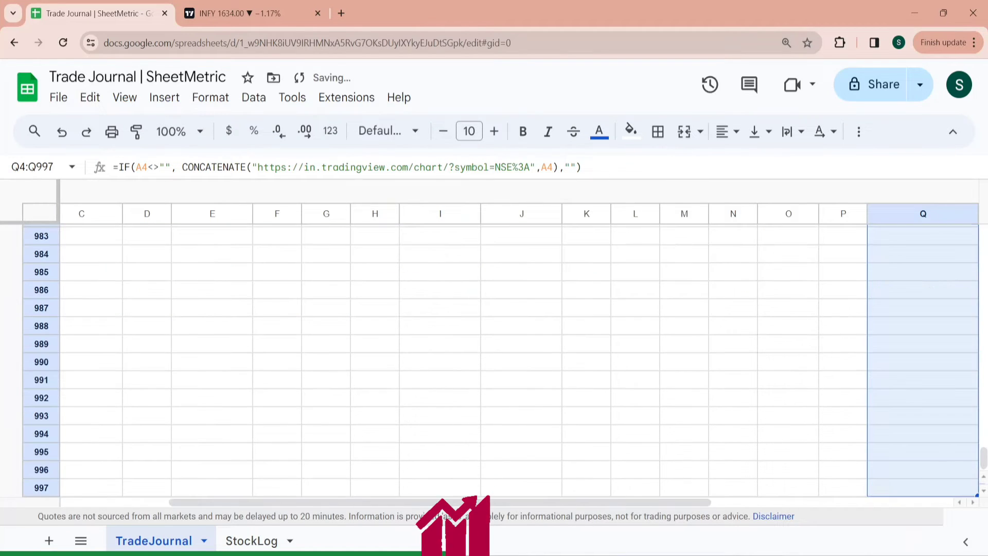
key("Left")
key("Left")
key("Left")
key("Left")
key("Left")
key("Left")
key("Left")
key("Left")
key("Left")
key("Left")
key("Left")
key("Left")
key("Left")
key("Left")
key("Left")
key("Left")
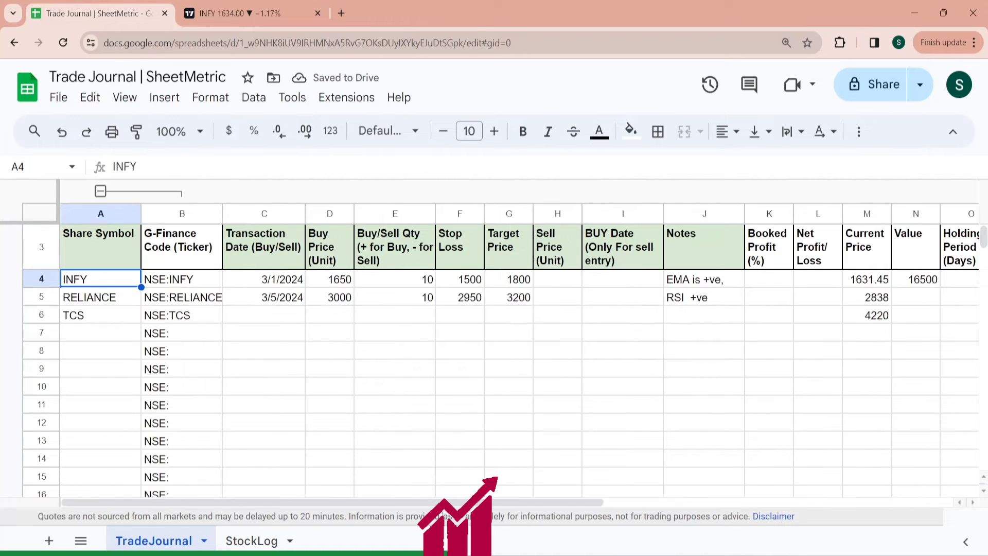
key("Down")
key("Down")
key("Down")
key("Down")
key("Down")
key("Down")
key("Up")
key("Up")
key("Up")
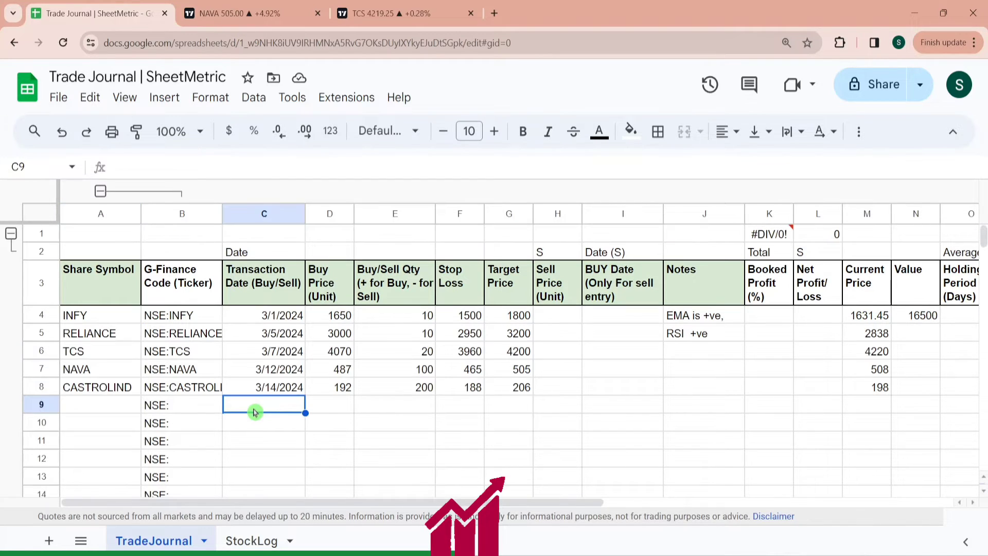
- Add TCS in A9 and NAVA in A10 as new share symbols
left_click(110, 377)
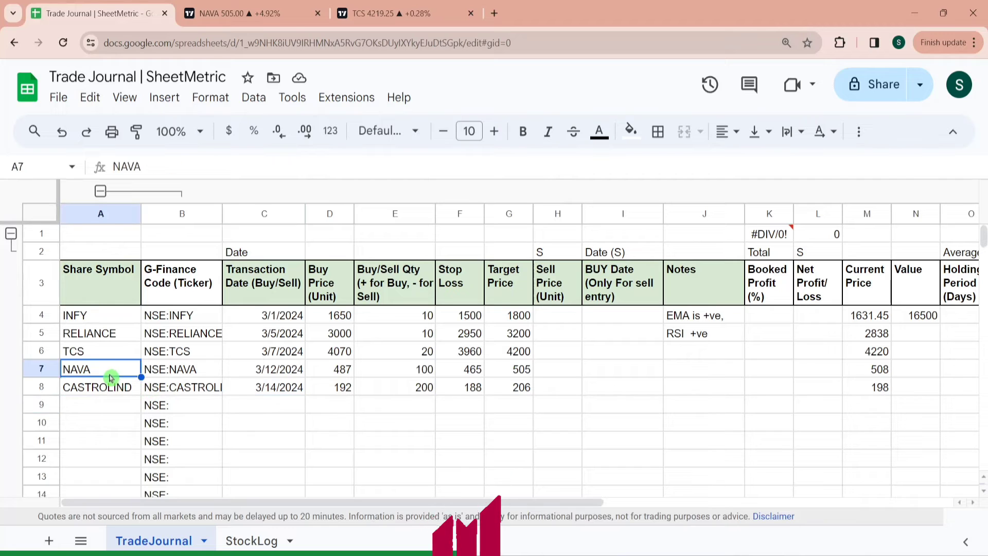
key("Down")
key("Down")
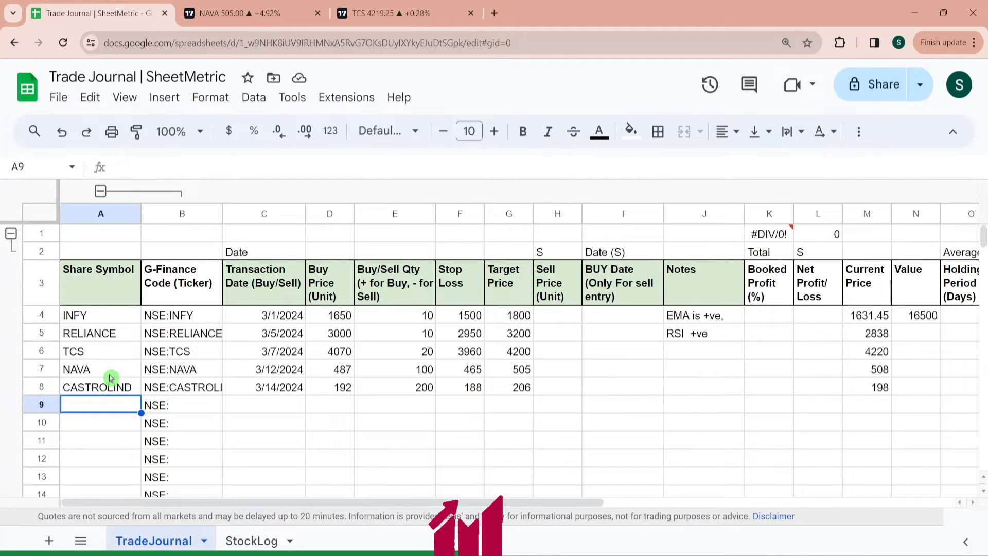
type("TC")
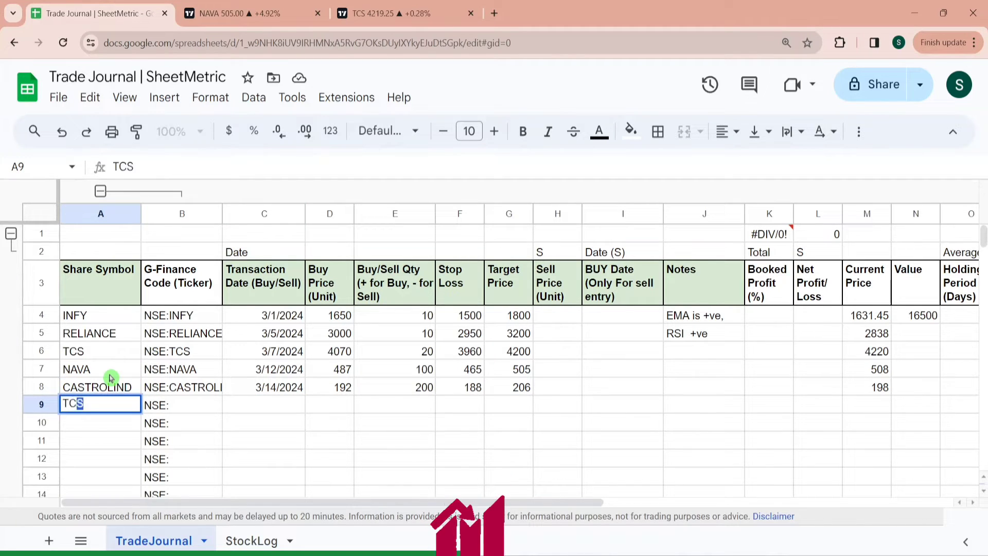
type("S")
key("Return")
type("NA")
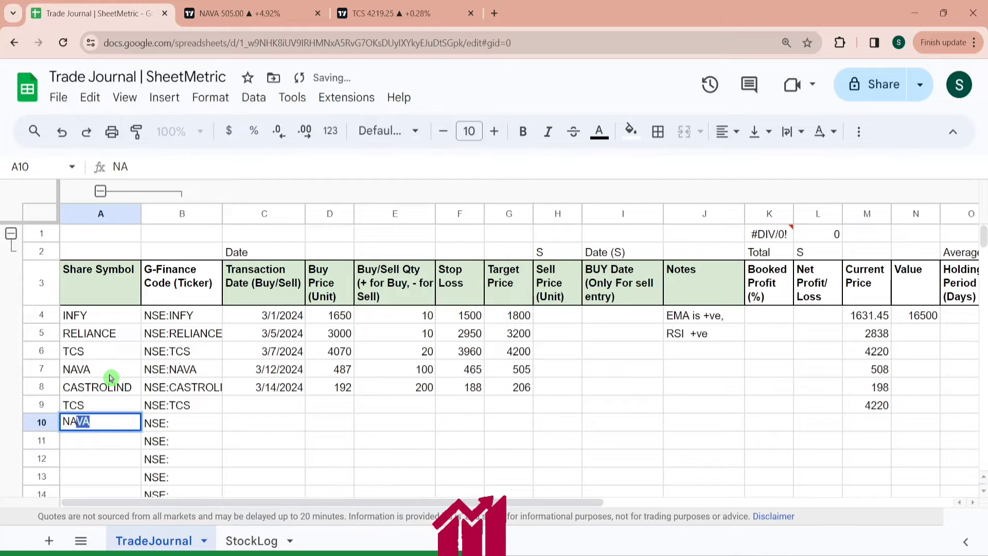
type("VA")
- Open the TradingView chart links for the TCS and NAVA rows and compare the charts in the browser
left_click(110, 375)
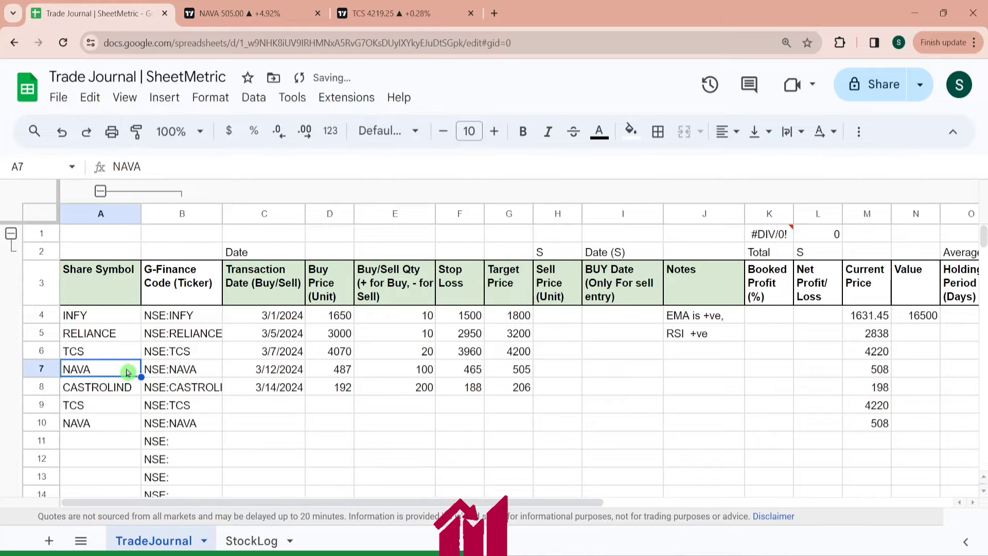
left_click(195, 354)
left_click(519, 356)
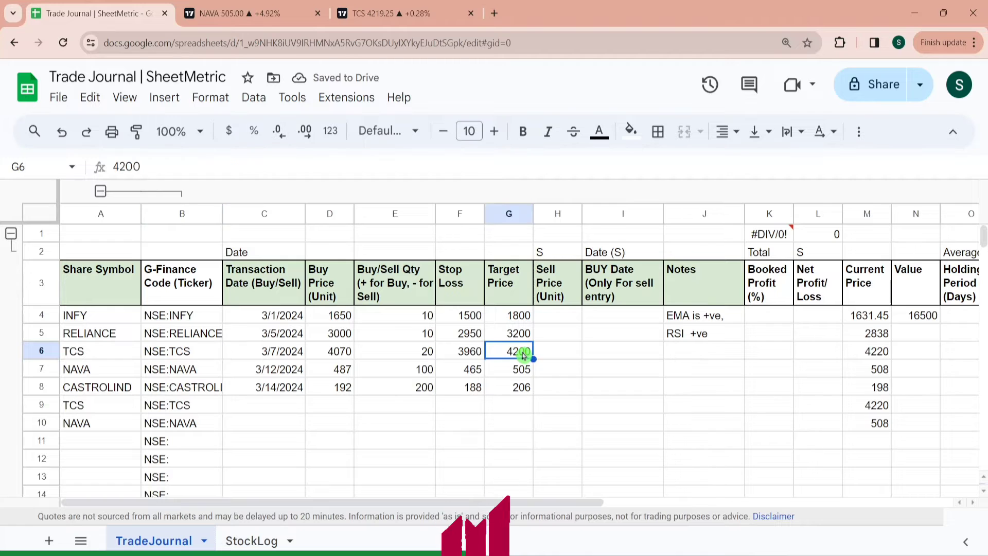
left_click(515, 376)
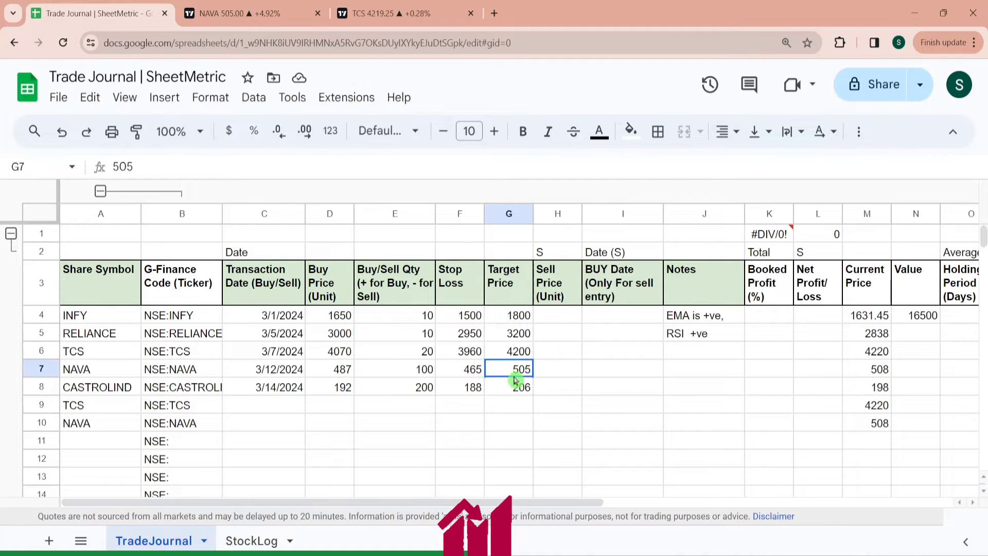
left_click(684, 359)
key("Right")
key("Right")
key("Right")
key("Right")
key("Right")
key("Right")
key("Right")
key("Right")
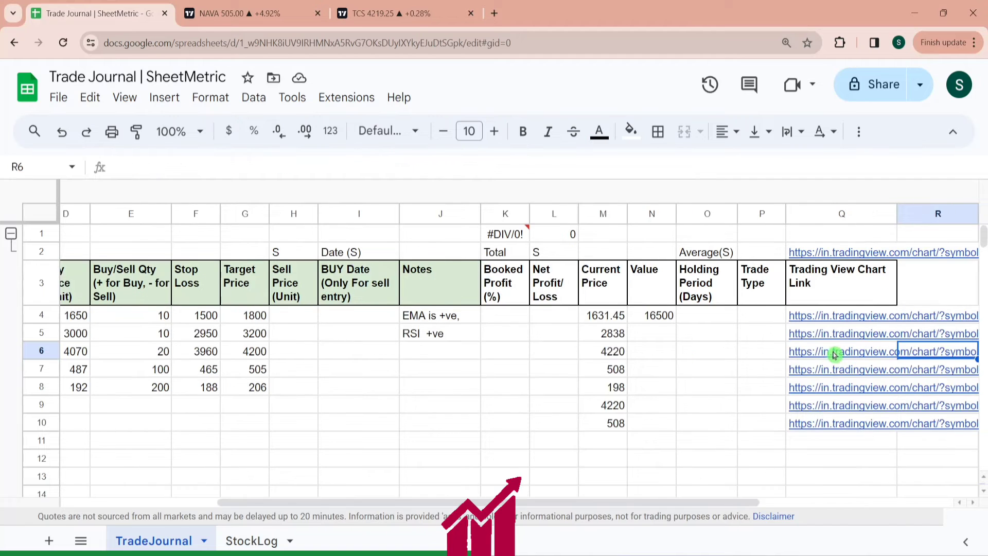
left_click(834, 355)
left_click(685, 378)
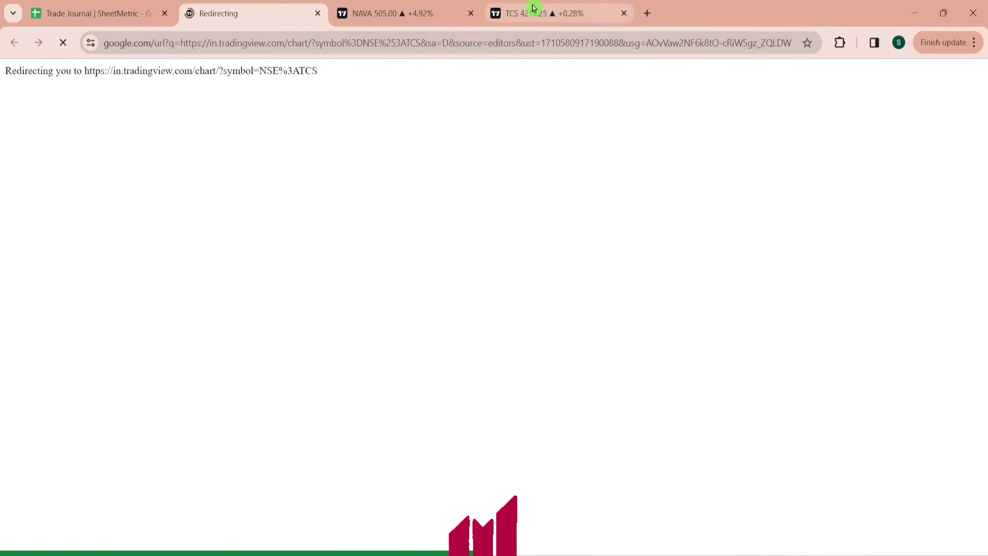
left_click(534, 8)
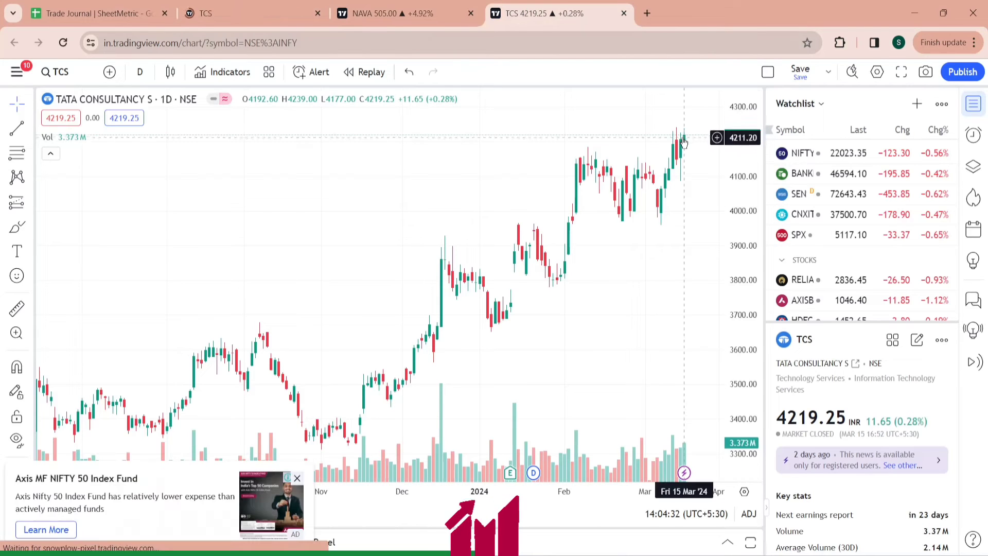
left_click(380, 5)
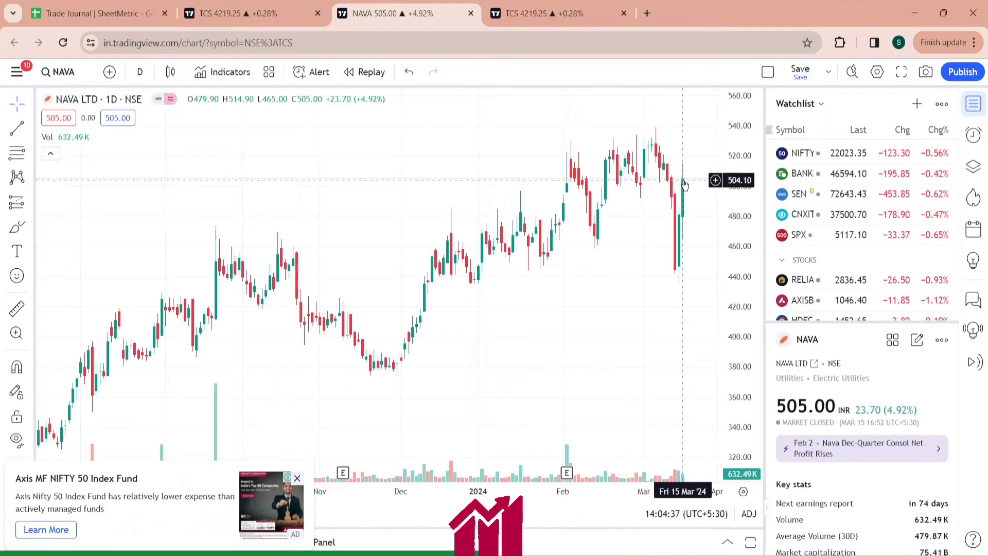
left_click(69, 4)
- Set the transaction dates in C9 and C10 to 15 March 2024 with the date picker
left_click(221, 390)
key("Left")
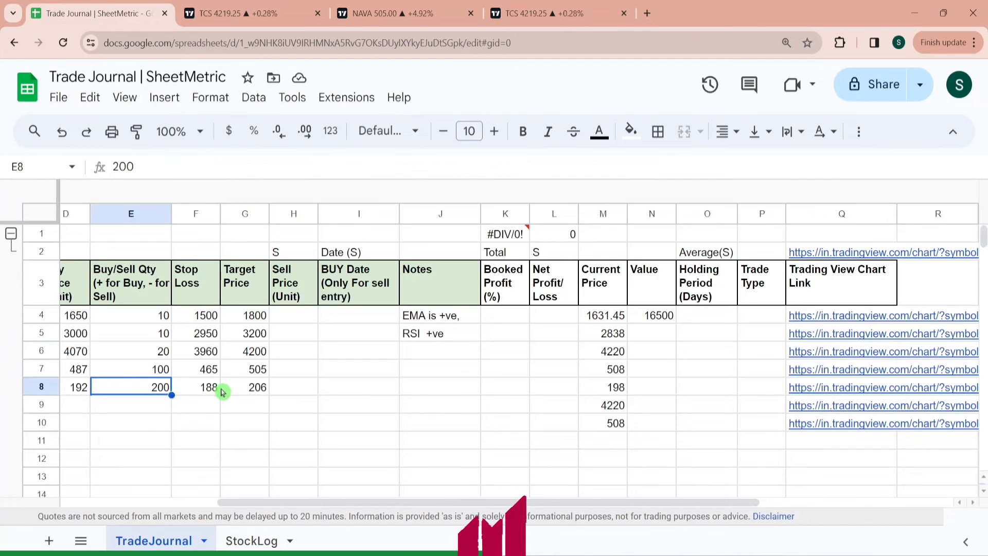
key("Home")
key("Down")
key("Right")
key("Right")
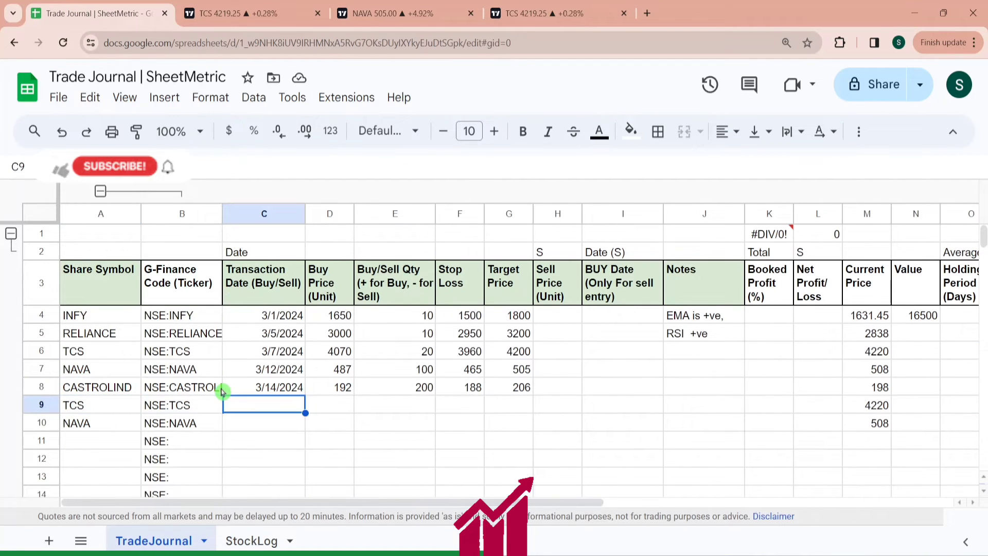
double_click(299, 404)
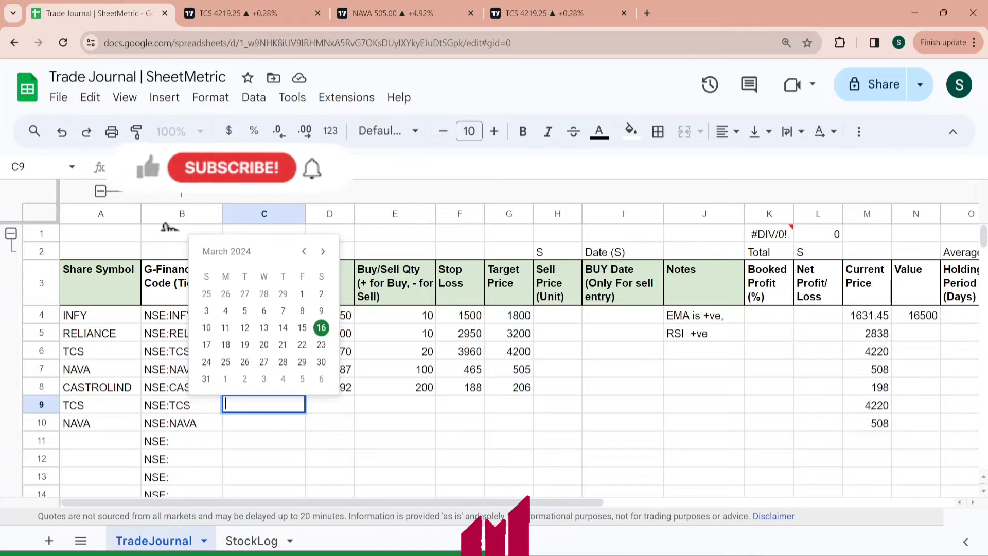
left_click(302, 328)
double_click(265, 423)
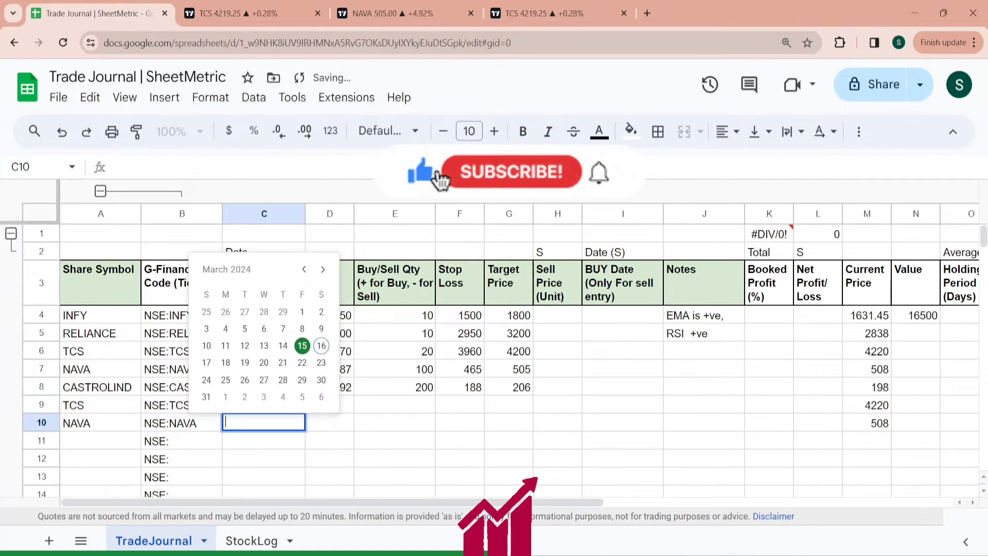
left_click(302, 345)
- Apply a custom date format like 1-Mar-2024 to column C from C4 to the last row
left_click(277, 319)
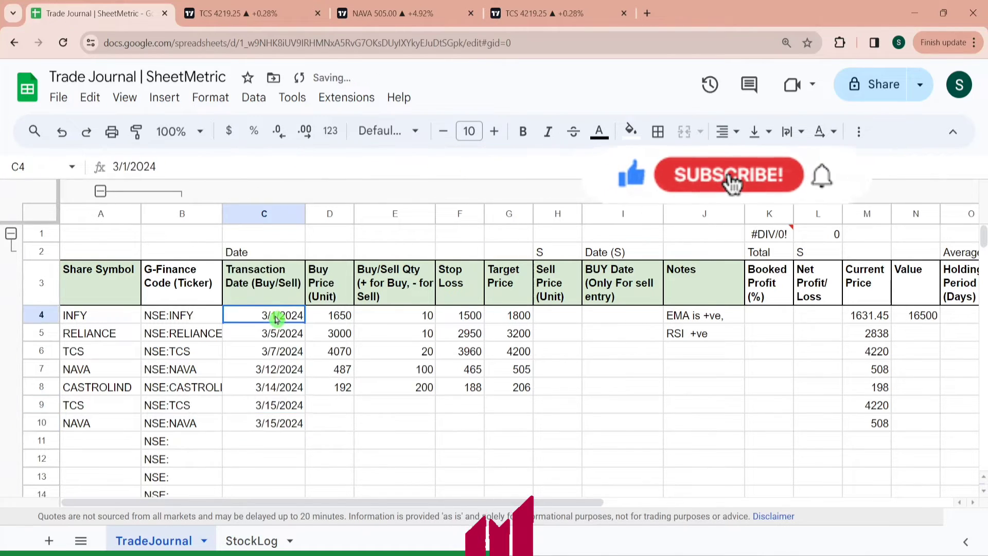
key("ctrl+shift+Down")
key("ctrl+shift+Down")
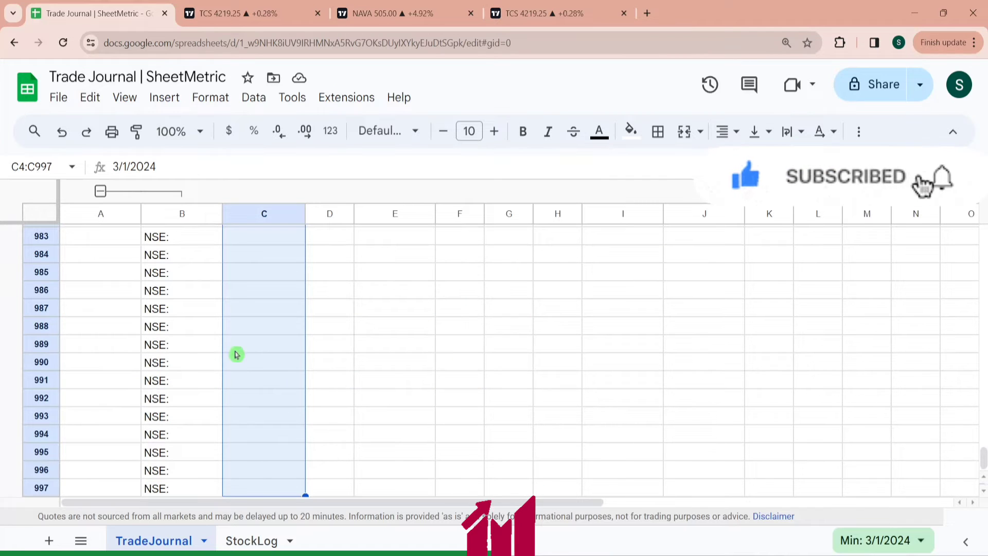
left_click(210, 97)
mouse_move(402, 168)
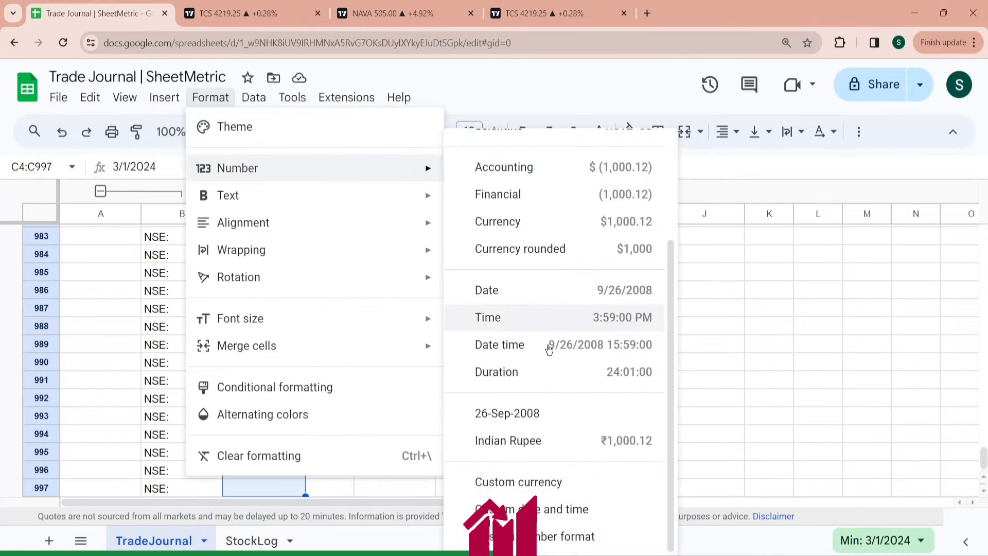
left_click(556, 509)
left_click(408, 242)
left_click(645, 145)
- Enter a buy price of 4070 and a quantity of -20 for the TCS trade in row 9
left_click(344, 404)
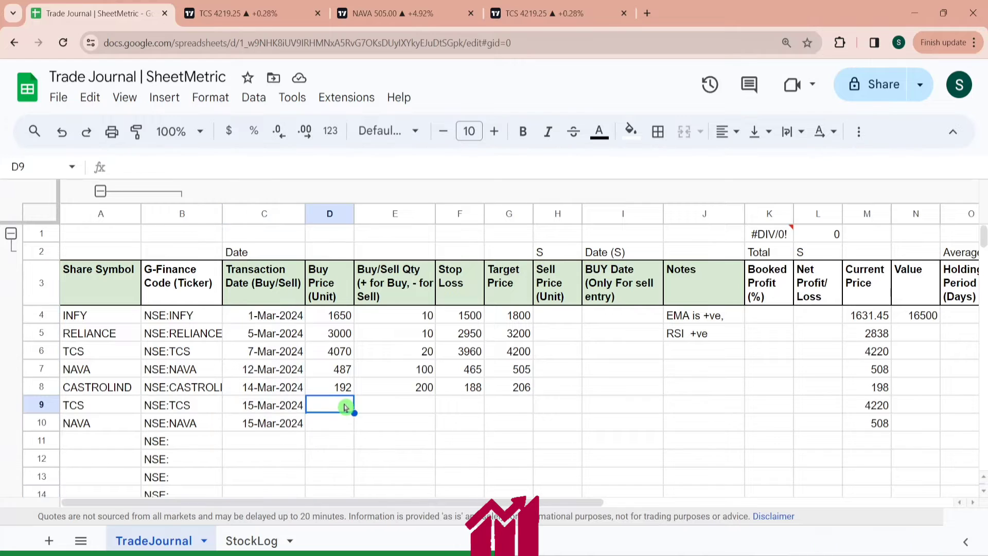
key("Left")
key("Right")
key("Right")
key("Left")
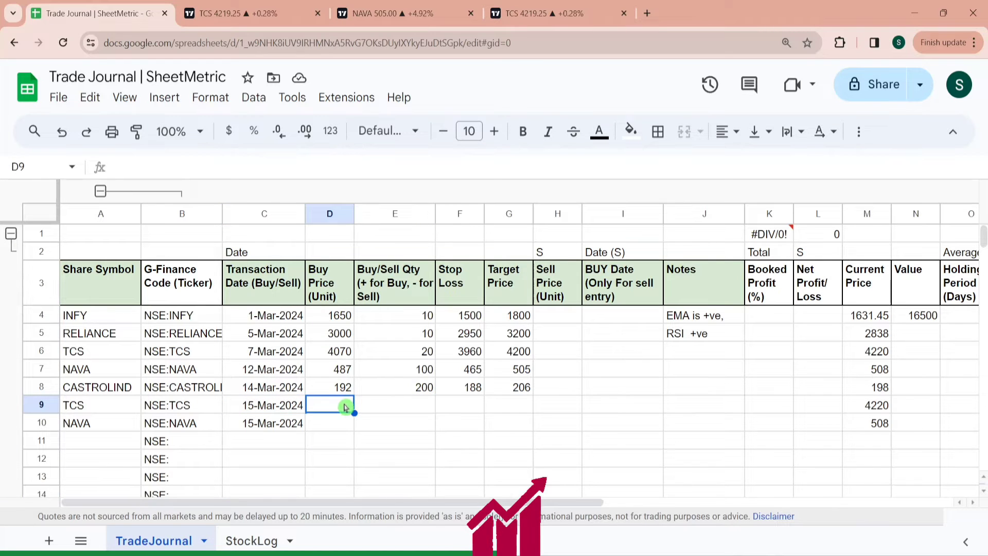
type("407")
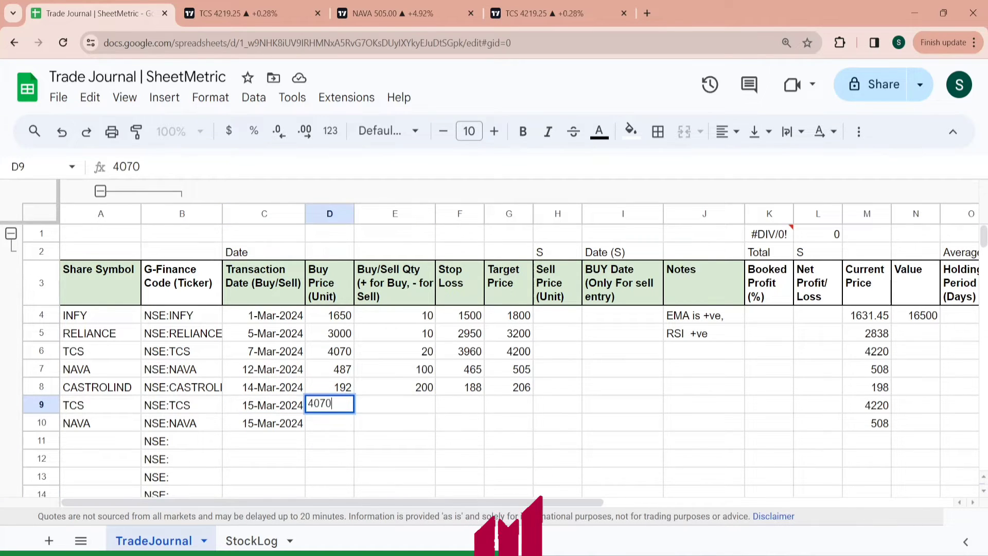
type("0")
key("Tab")
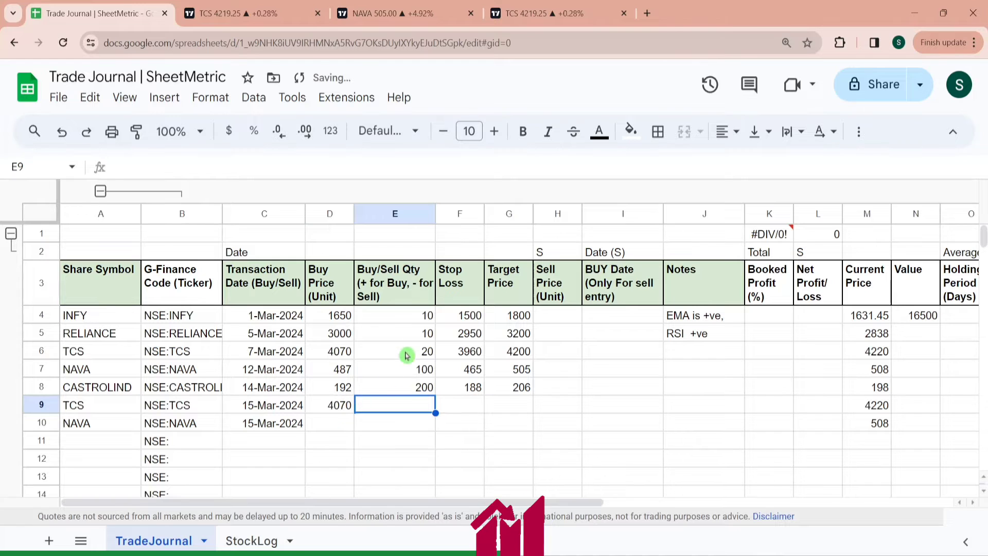
type("-")
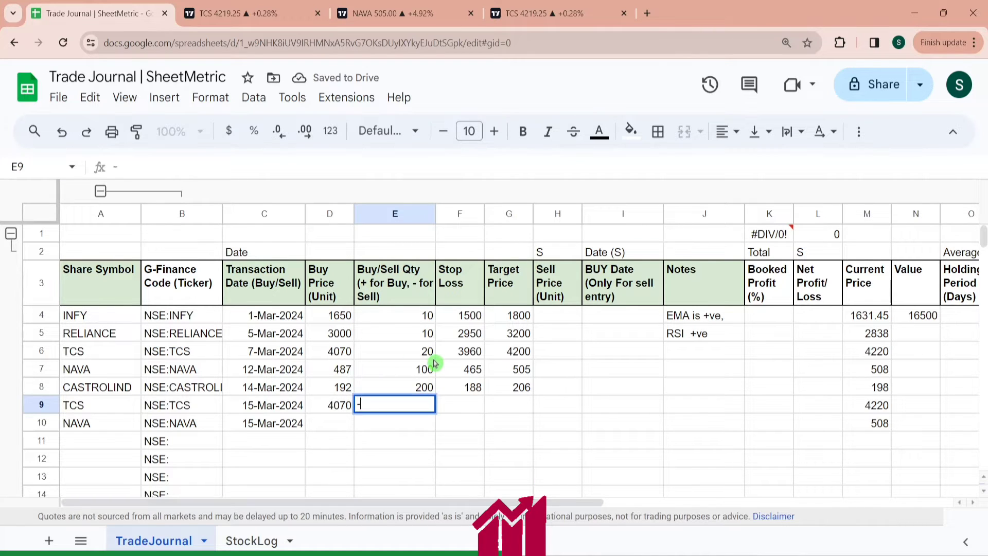
type("20")
key("Tab")
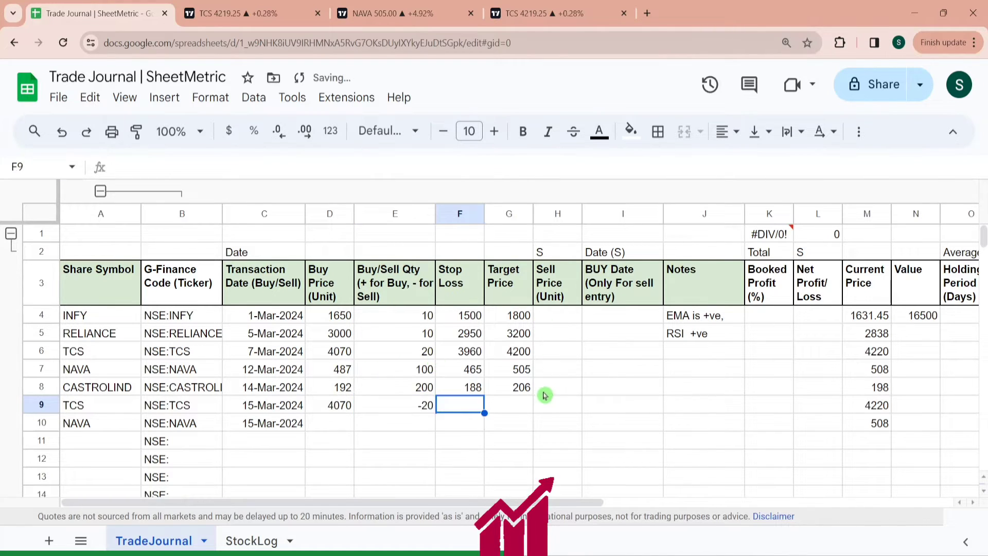
left_click(519, 411)
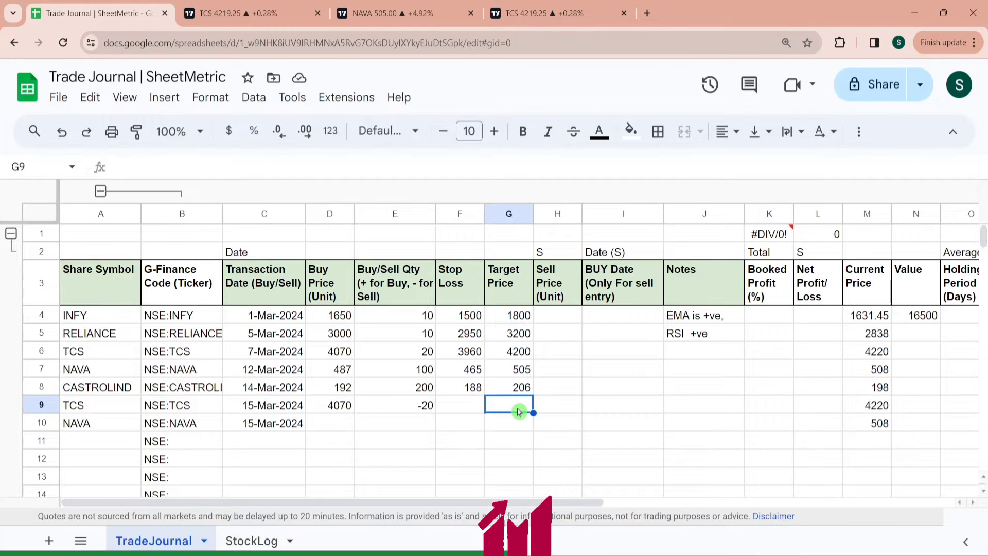
key("Left")
left_click(518, 412)
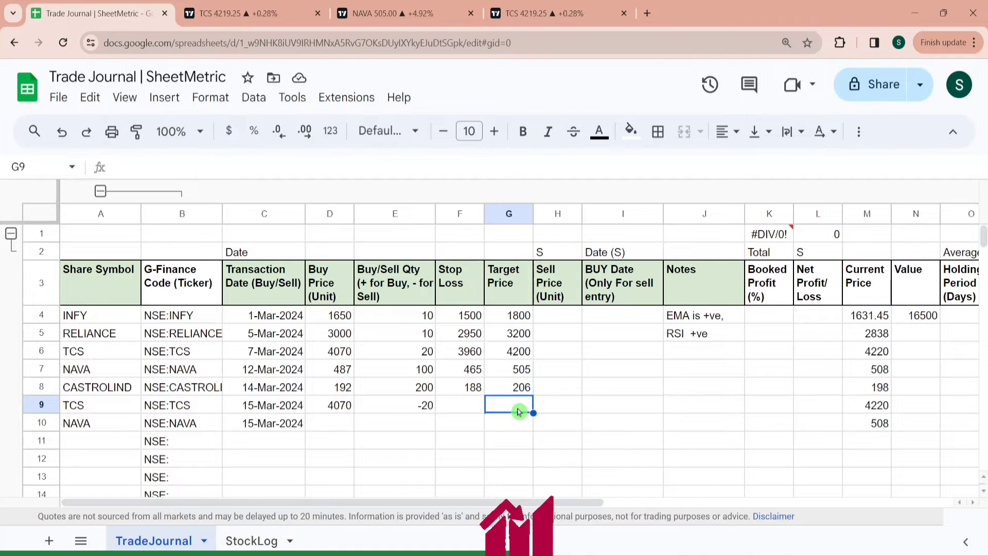
- Set the BUY dates in I9 and I10 to 7 March 2024 and 12 March 2024 using the date picker
key("Right")
key("Right")
key("Return")
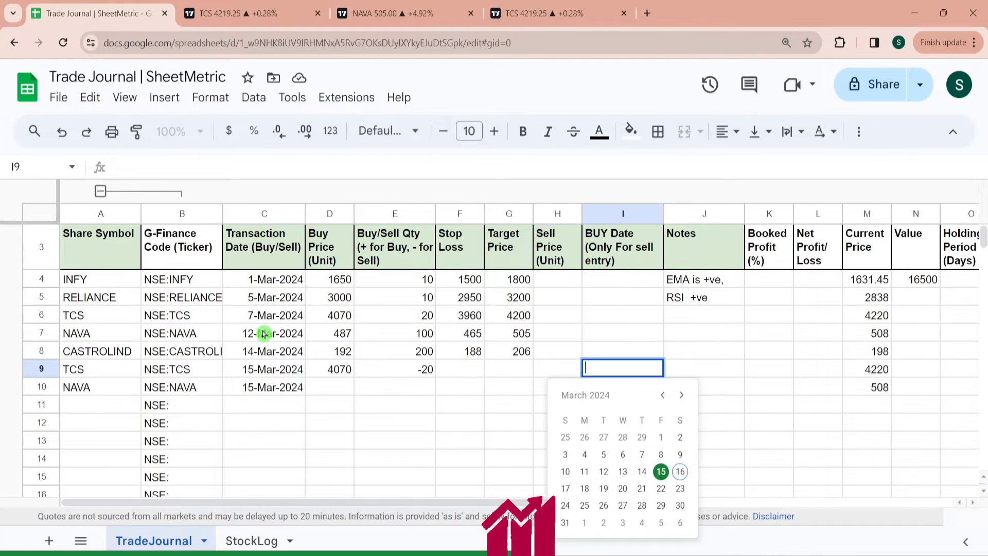
left_click(642, 455)
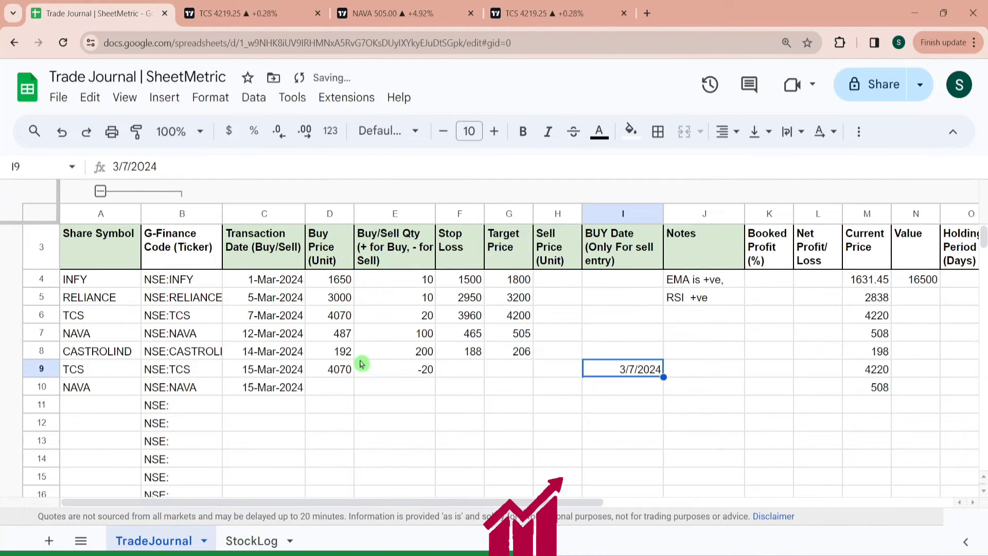
left_click(637, 389)
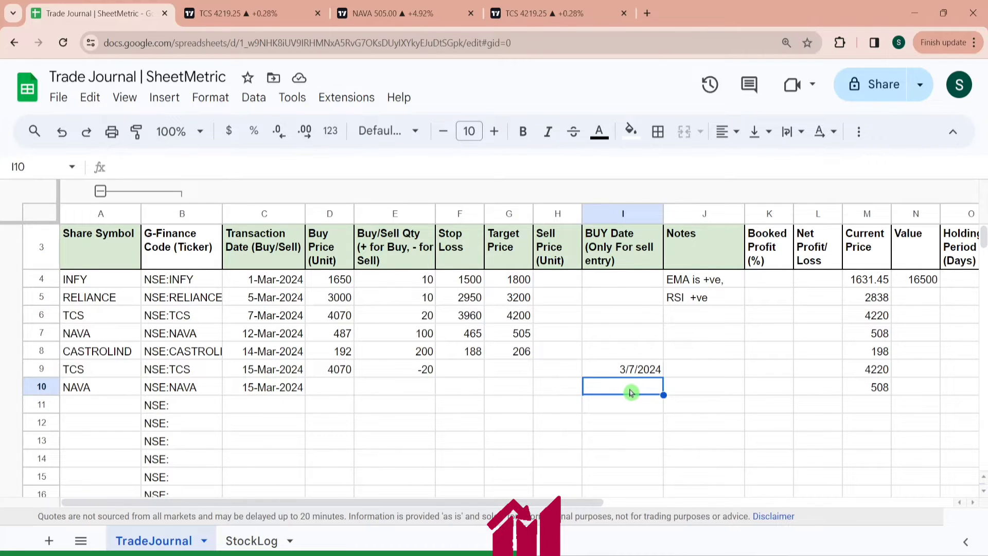
double_click(631, 392)
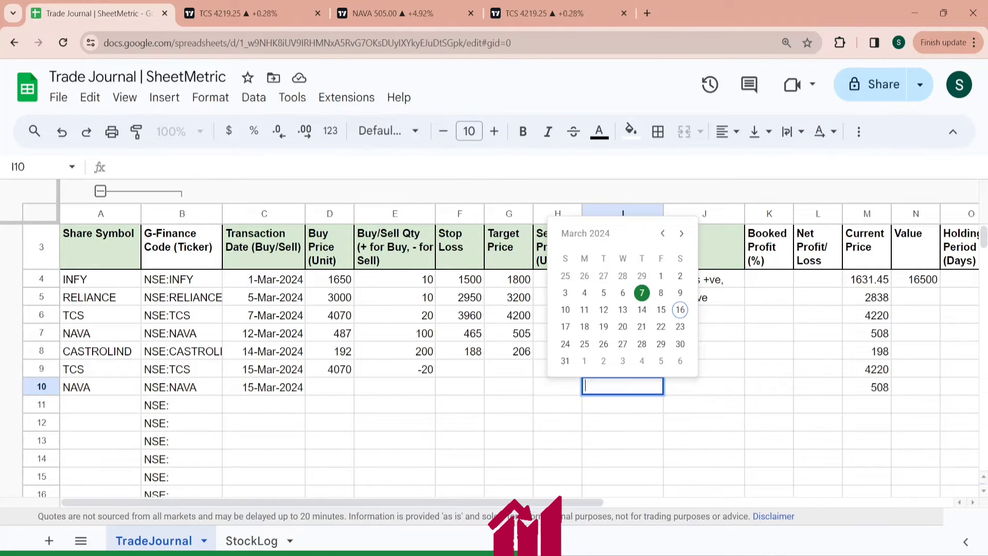
left_click(605, 308)
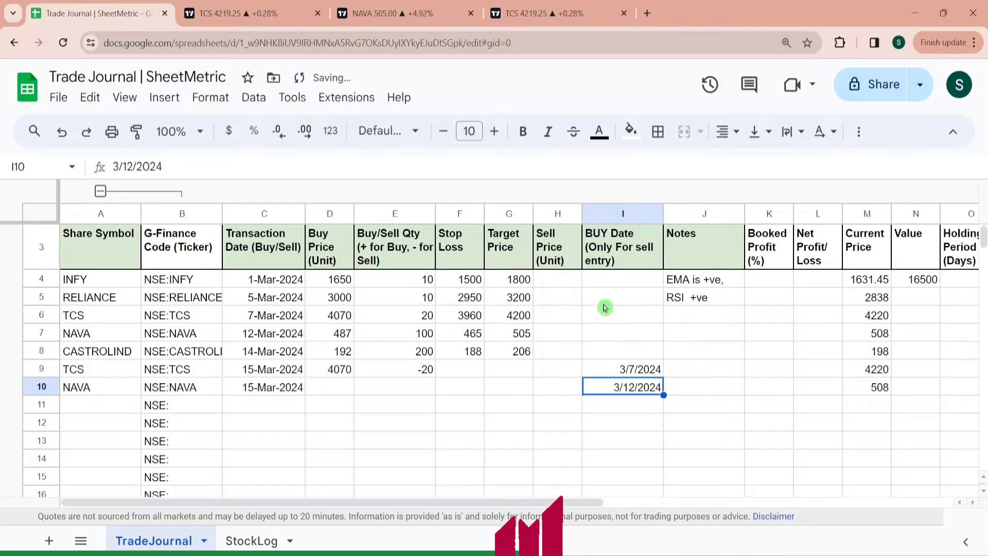
- Copy the date format from the transaction date column onto I9:I10 with the paint format tool
left_click(252, 314)
left_click(136, 131)
left_click_drag(602, 369, 638, 396)
left_click(611, 371)
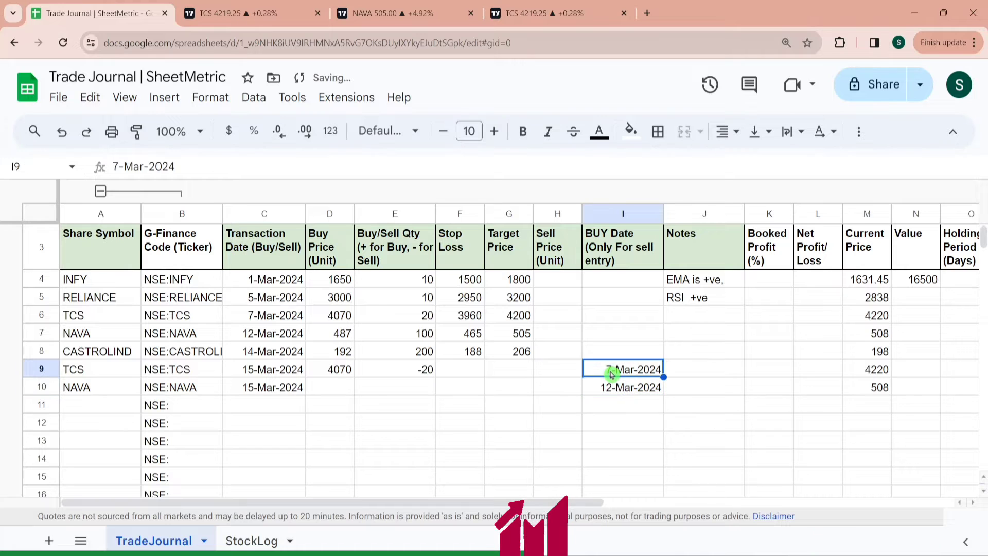
- Enter sell prices of 4200 for the TCS trade in H9 and 505 for the NAVA trade in H10
key("Right")
key("Right")
key("Left")
key("Right")
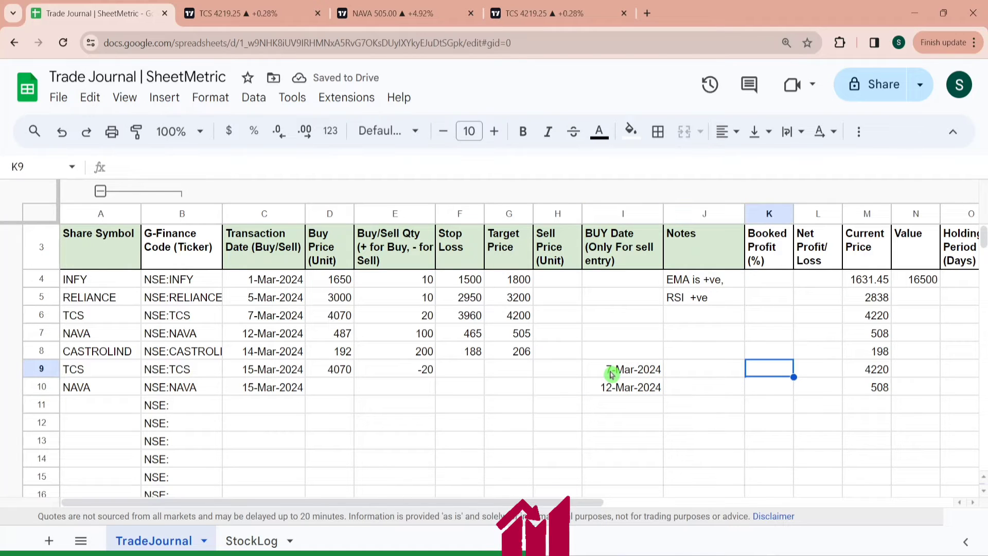
left_click(554, 373)
key("Left")
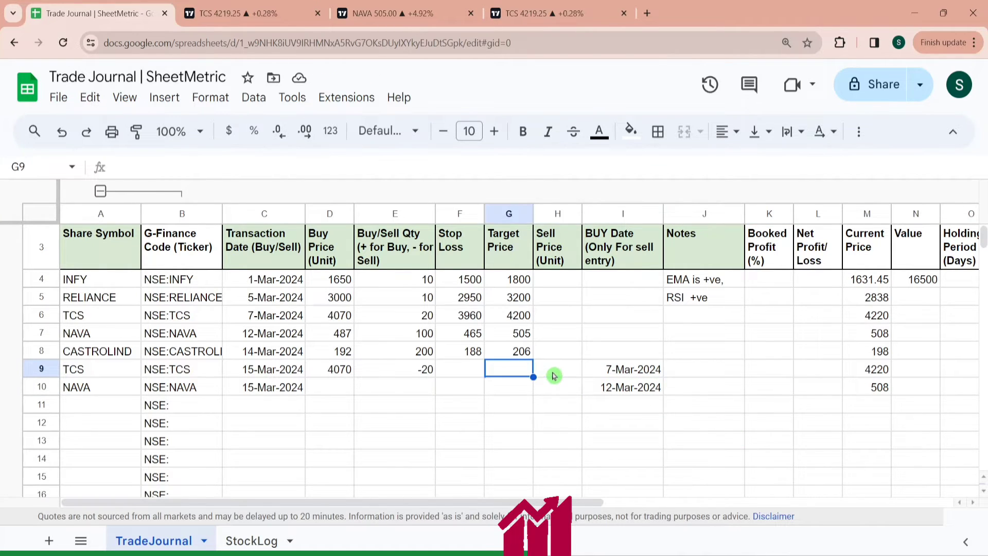
key("Right")
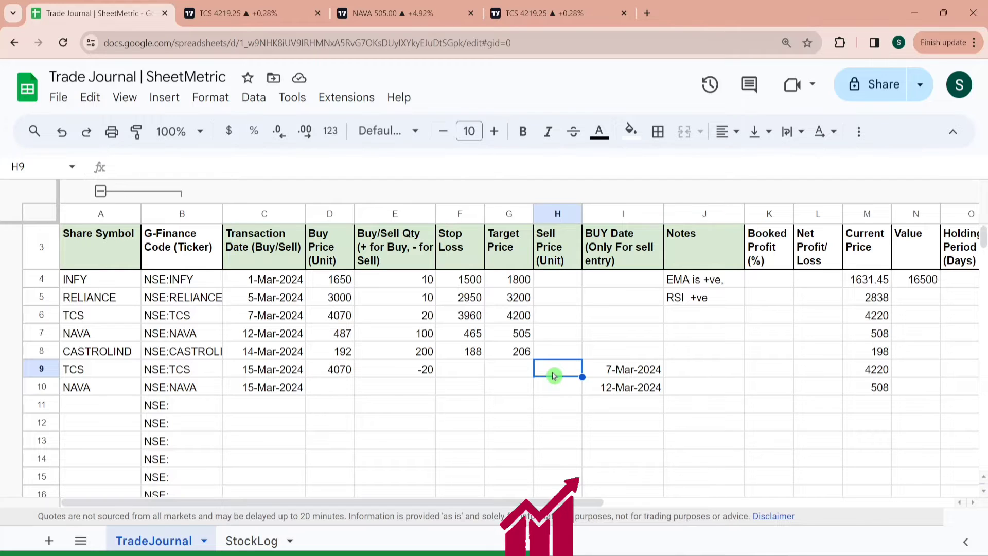
type("4200")
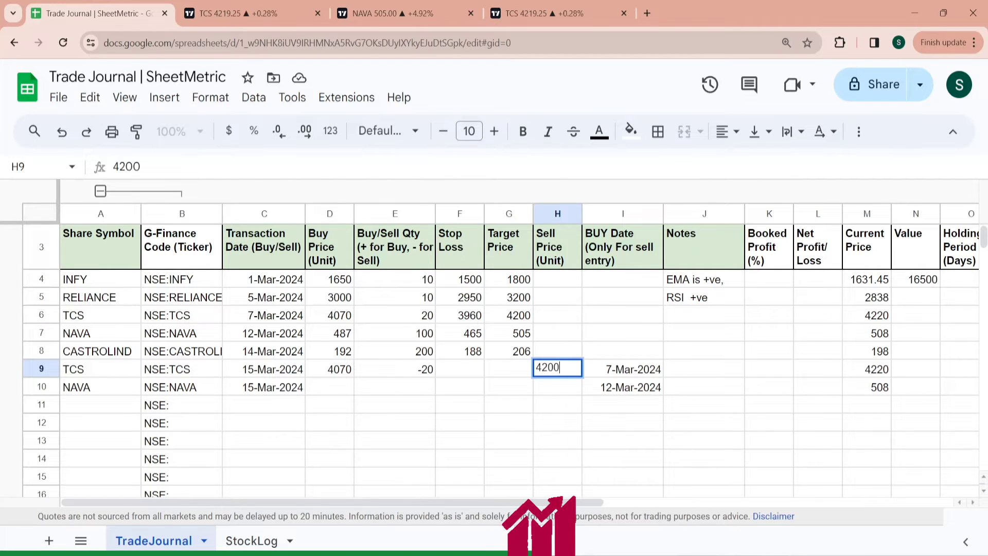
key("Return")
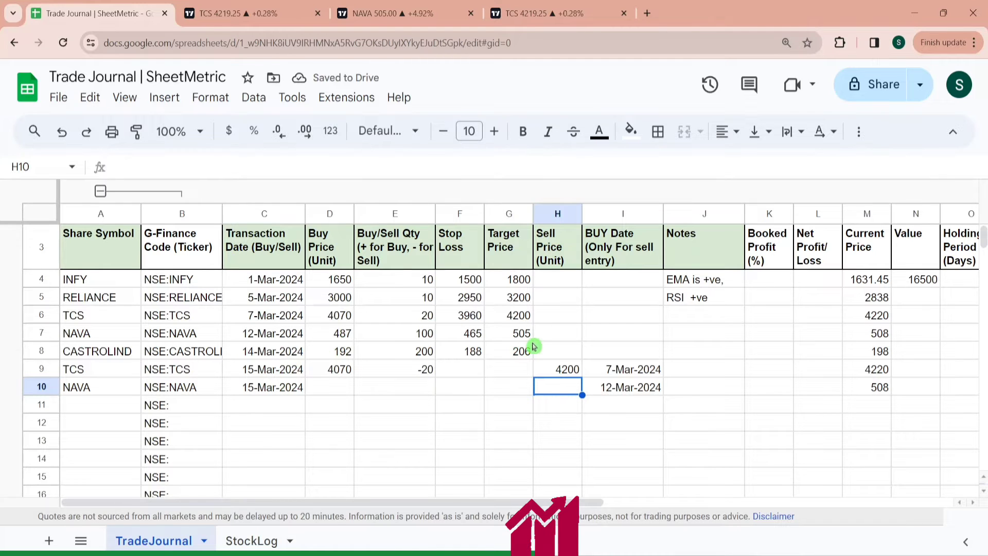
type("505")
key("Left")
key("Left")
key("Left")
key("Left")
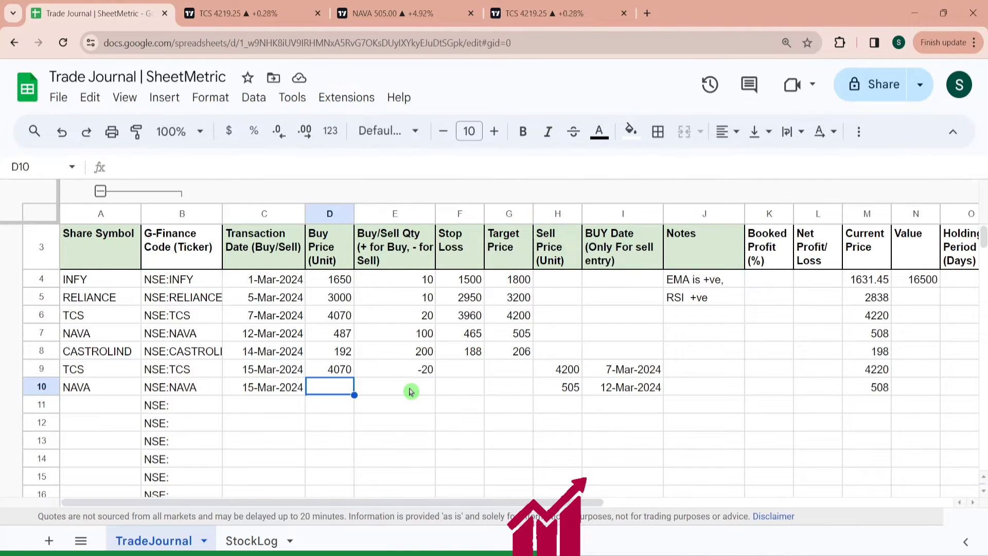
- Enter a buy price of 487 and a quantity of -50 for the NAVA trade in row 10
type("487")
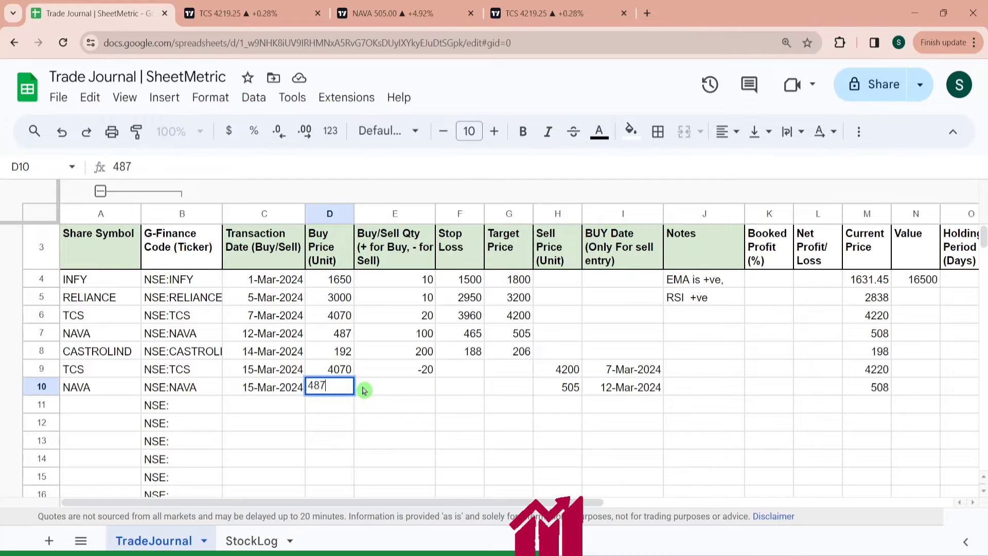
key("Tab")
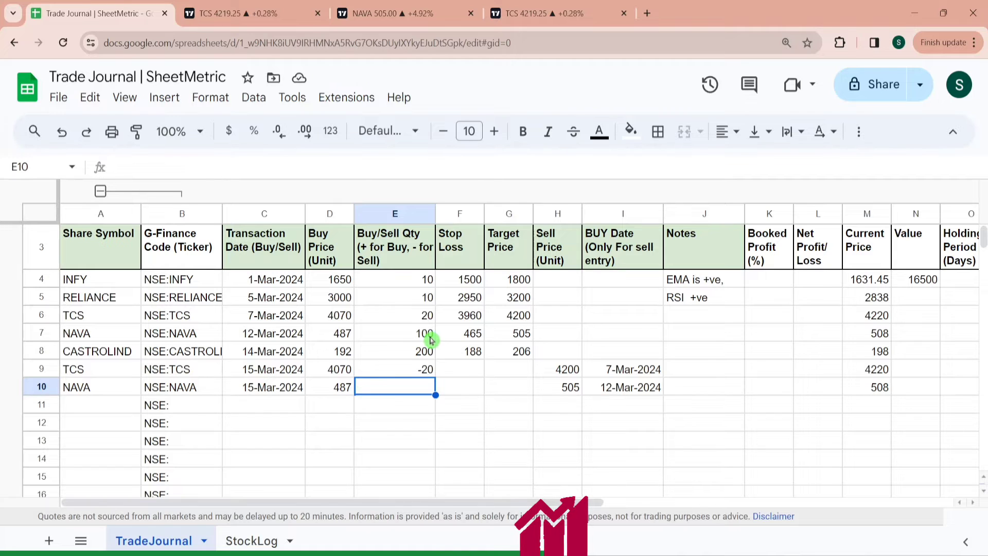
type("-50")
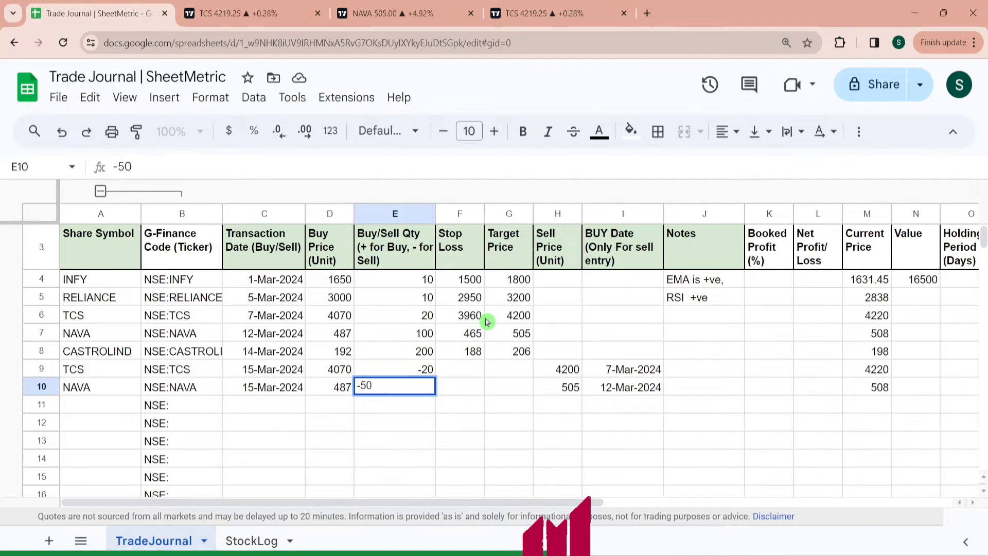
key("Return")
- Enter the booked profit percentage formula =100*(H9-D9)/D9 in K9
key("Up")
key("Right")
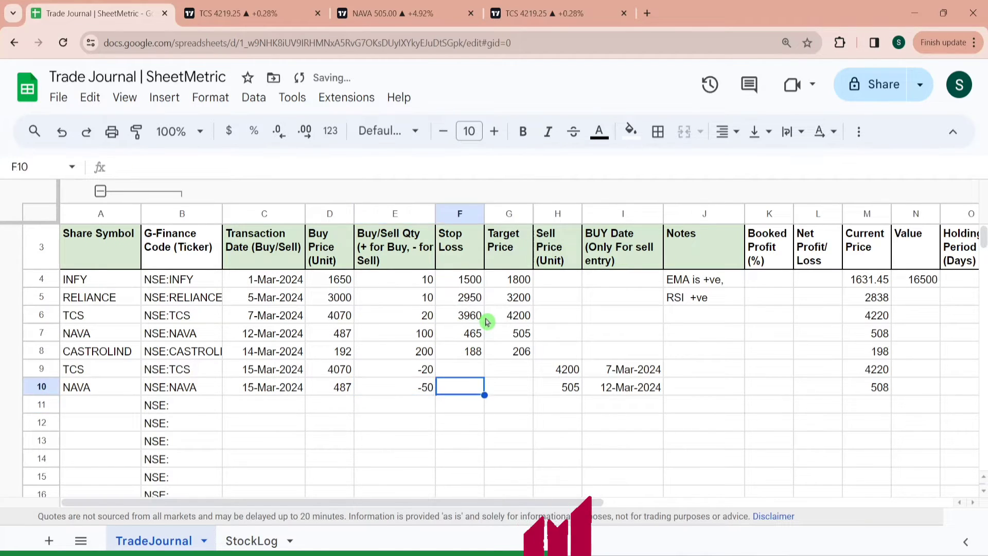
key("Right")
key("Right")
key("Right")
key("Right")
key("Right")
key("Up")
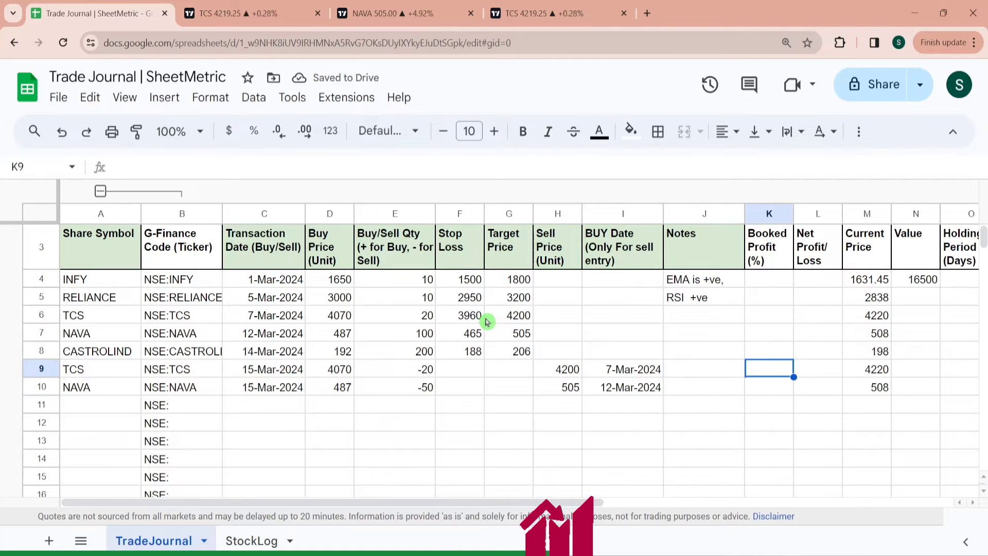
type("=")
key("Left")
key("Left")
key("Left")
key("Left")
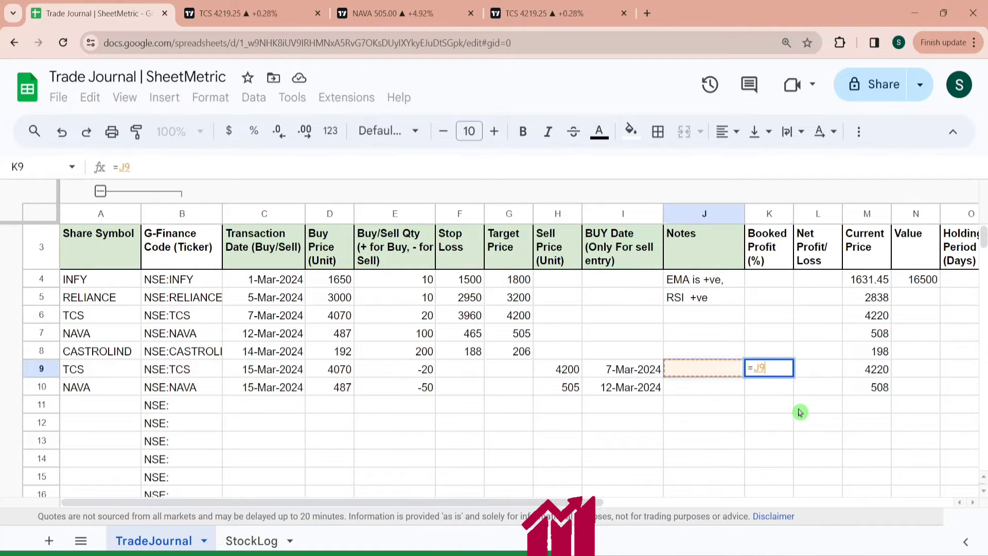
key("Right")
type("-")
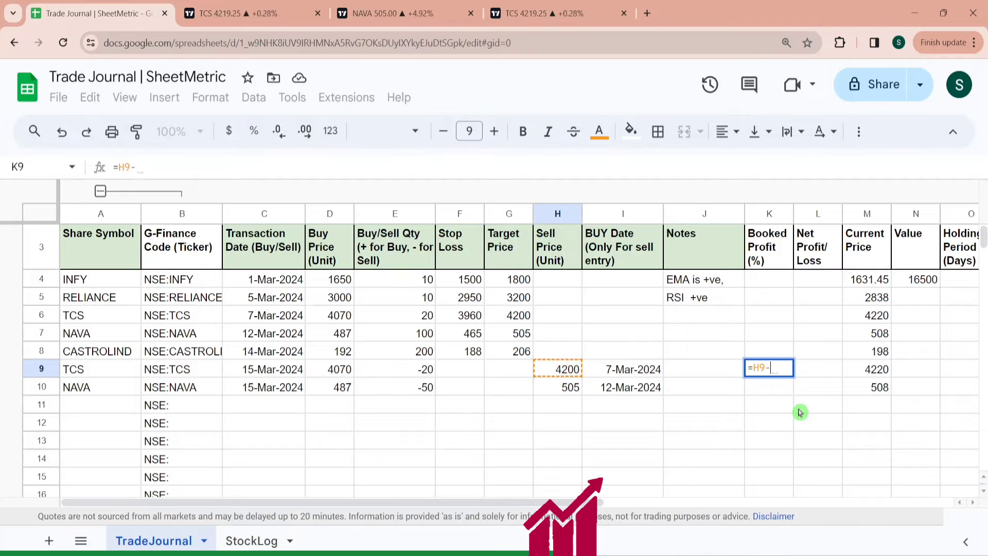
key("Left")
key("Left")
key("Left")
key("Left")
key("Left")
key("Left")
key("Left")
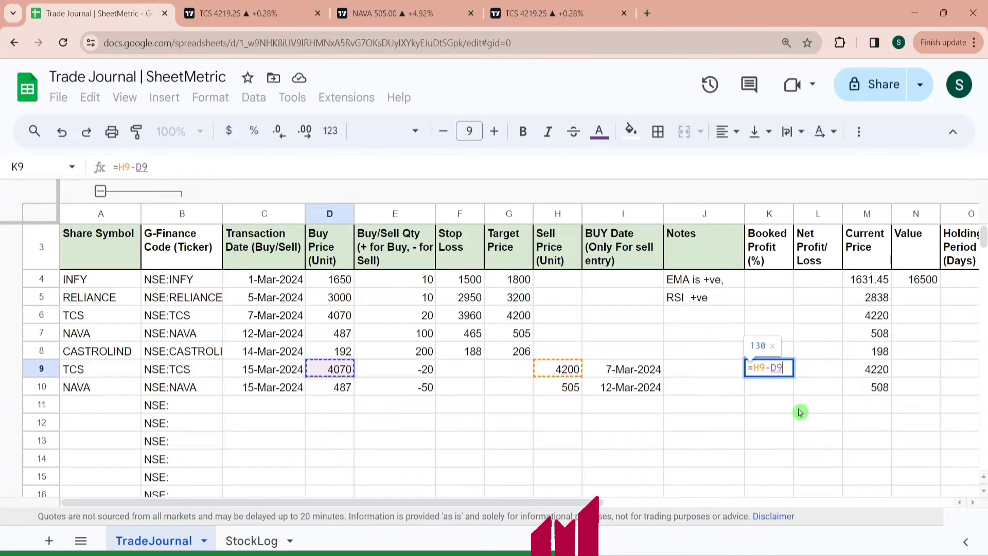
type(")")
type("(")
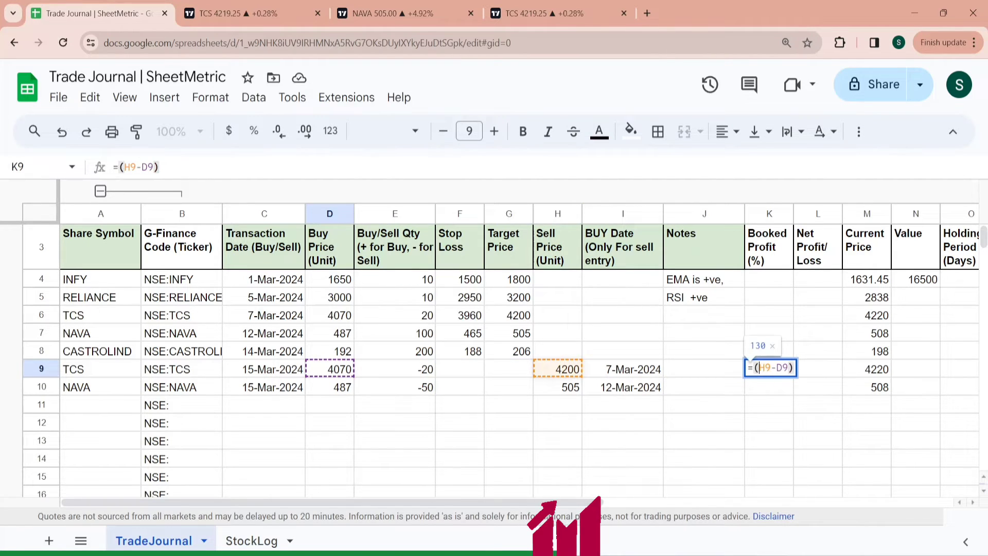
left_click(797, 368)
type("/")
left_click(335, 370)
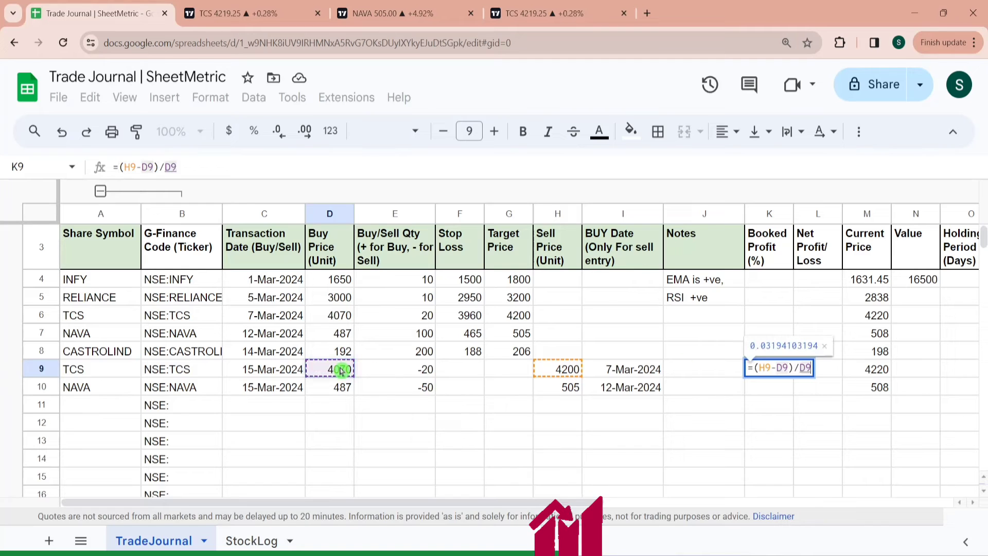
left_click(751, 368)
type("100*")
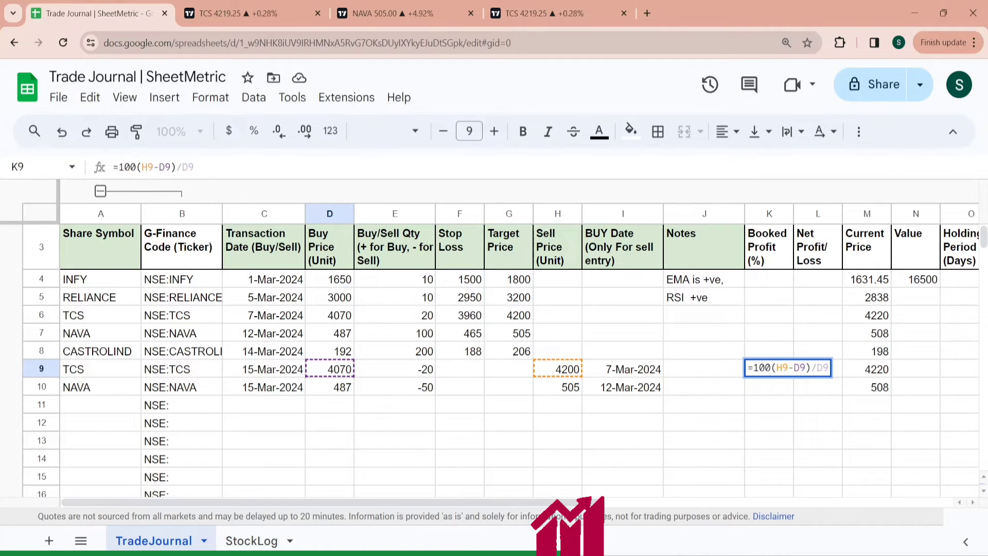
key("Return")
left_click(756, 368)
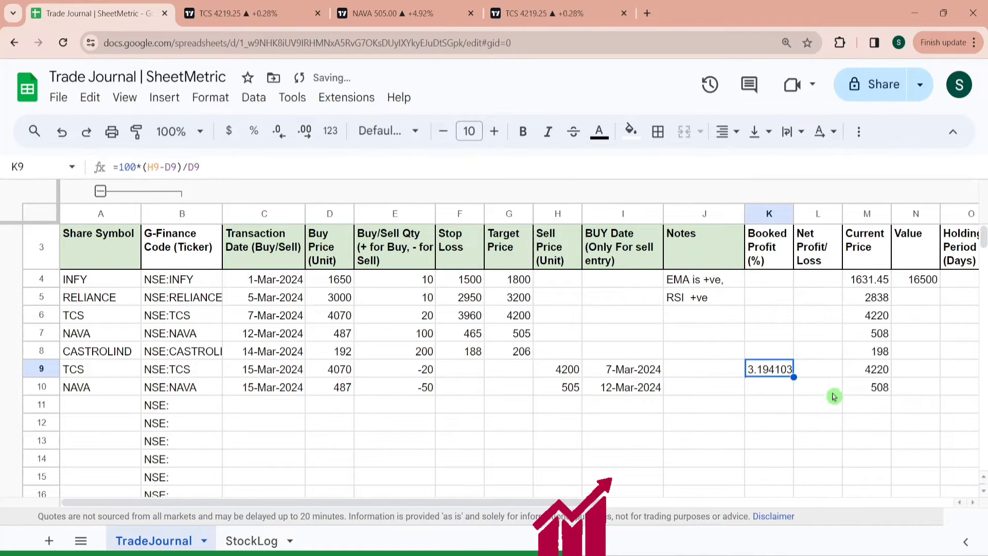
left_click(777, 391)
type("=")
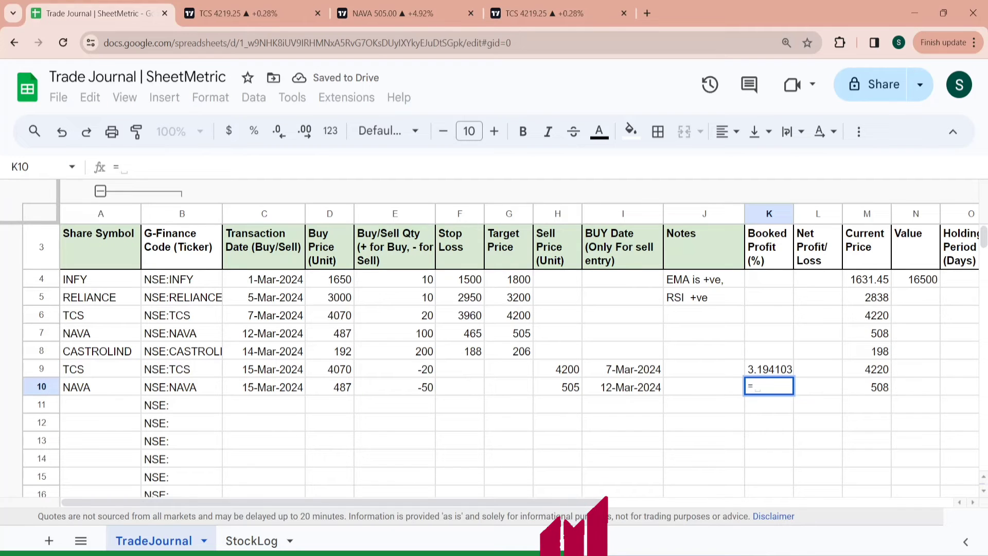
left_click(758, 371)
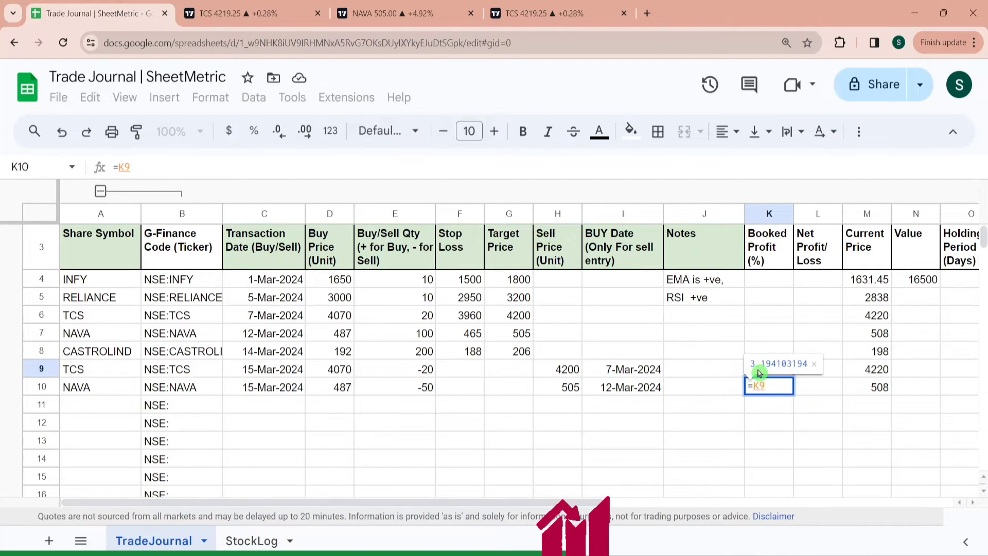
key("Escape")
- Fill the booked profit formula from K9 down to K10
left_click(775, 374)
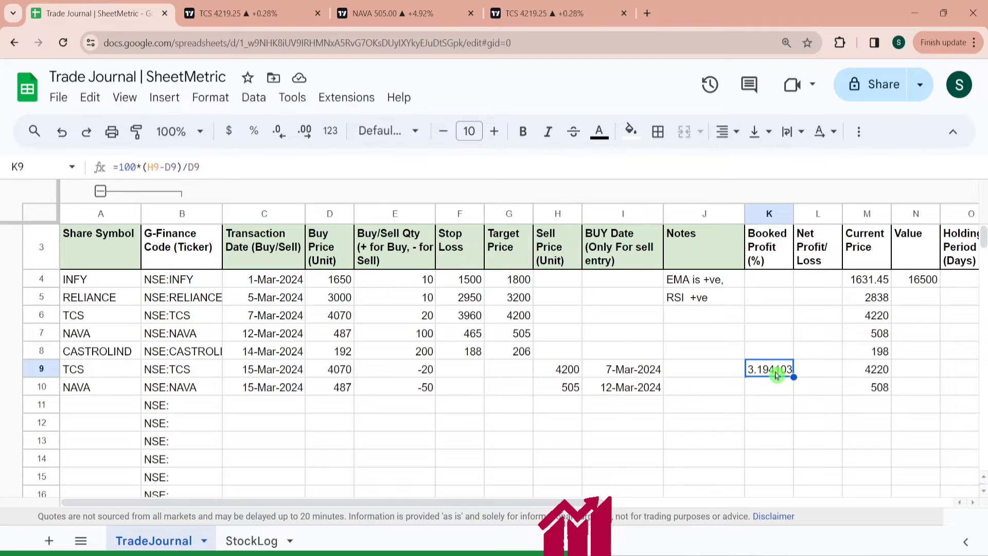
key("shift+Down")
key("ctrl+d")
- Review the booked profit formula in K9
key("Up")
key("Up")
key("Up")
key("Up")
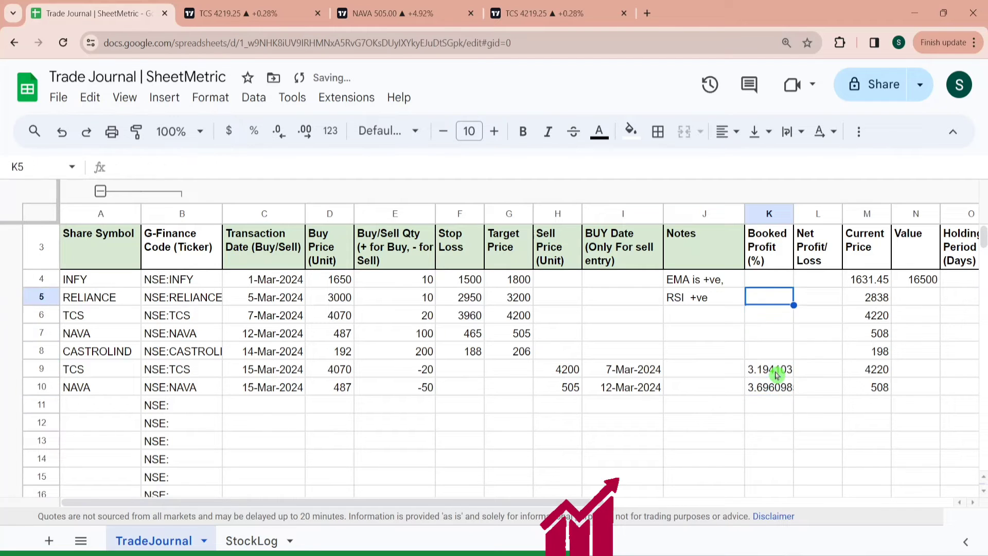
key("Up")
key("Down")
key("Down")
key("Down")
key("Down")
key("Down")
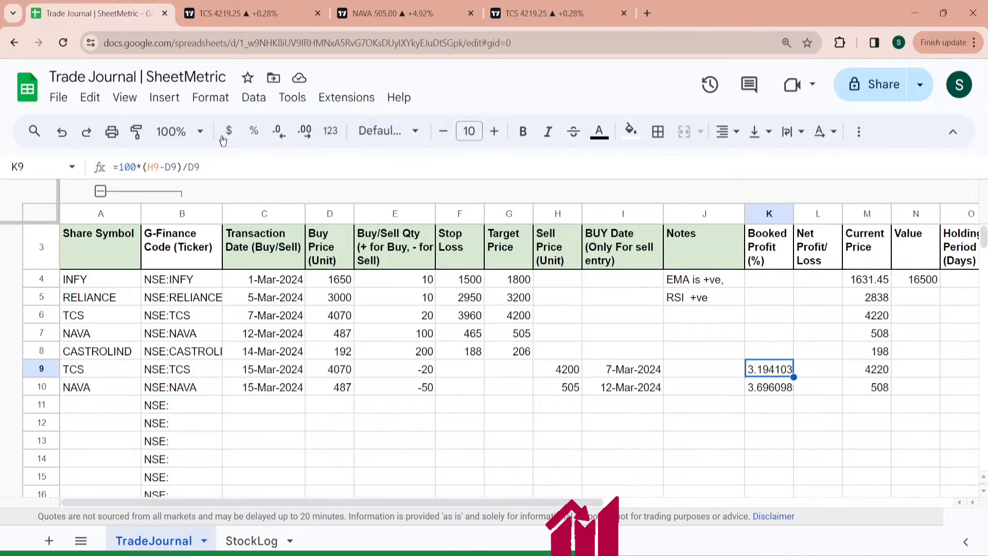
left_click_drag(201, 167, 91, 172)
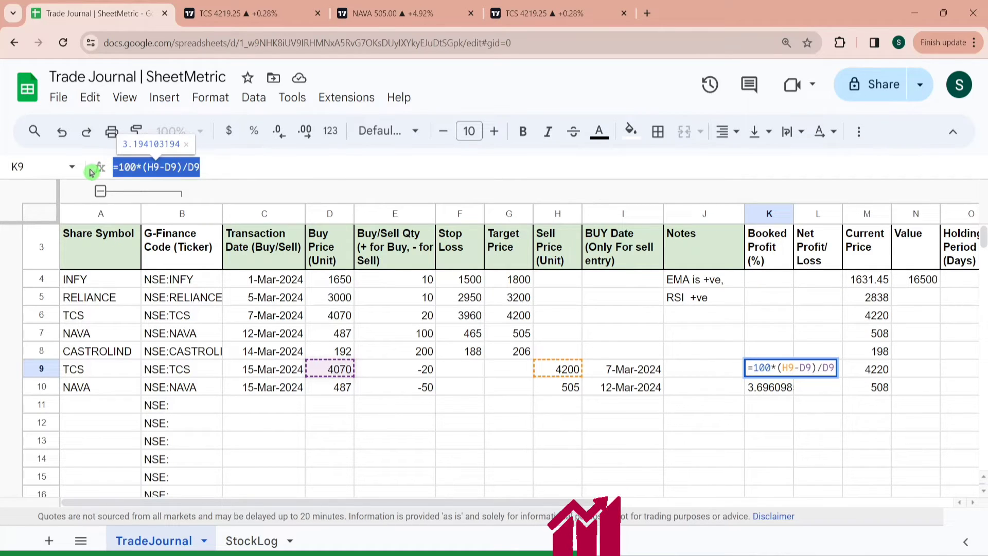
key("Escape")
- Enter the booked profit formula =IF(E4>=0,"",100*(H4-D4)/D4) in K4
left_click(779, 282)
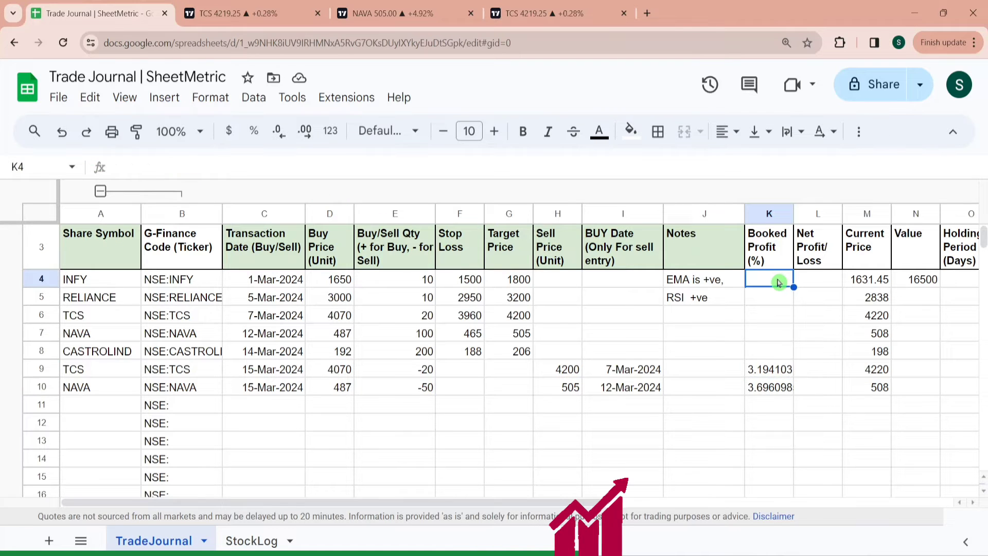
type("=IF")
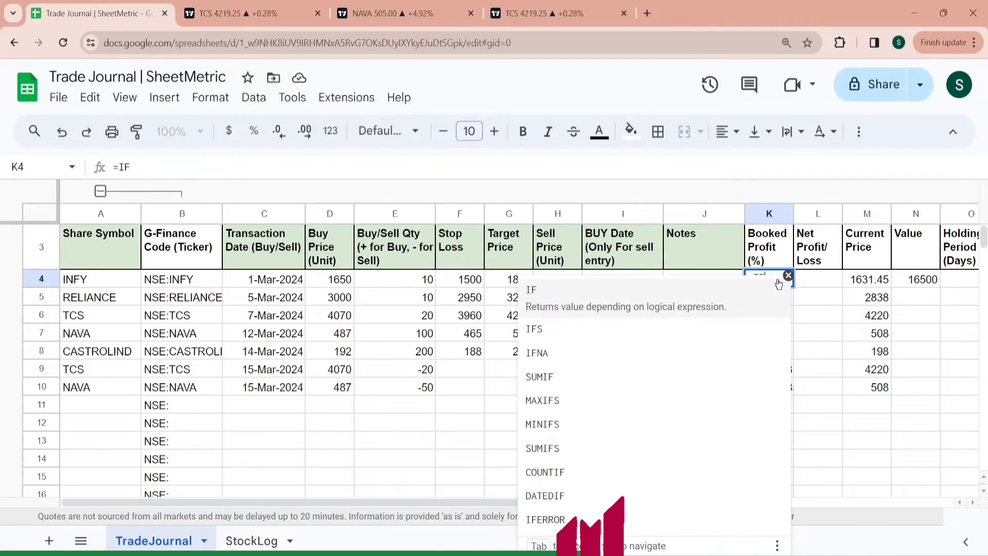
left_click(632, 298)
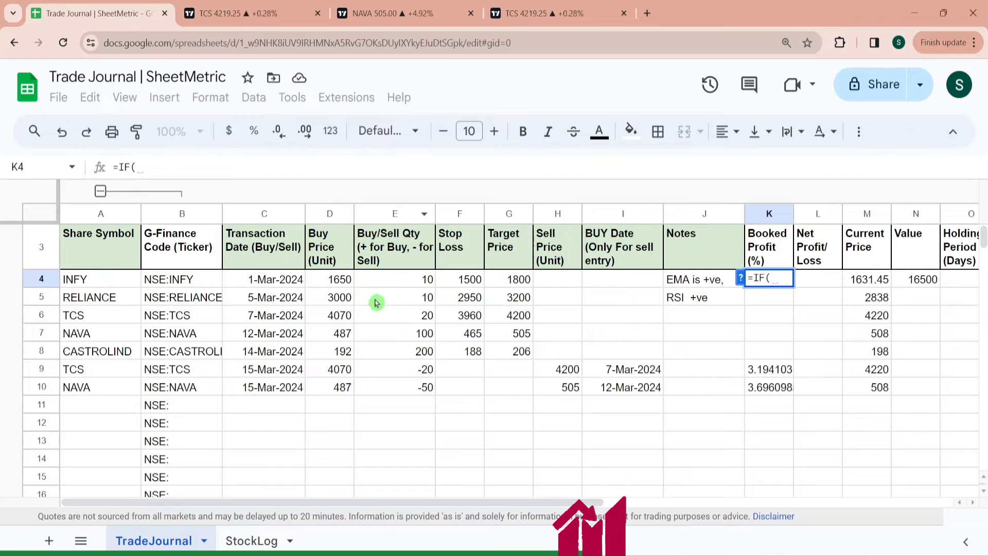
left_click(416, 289)
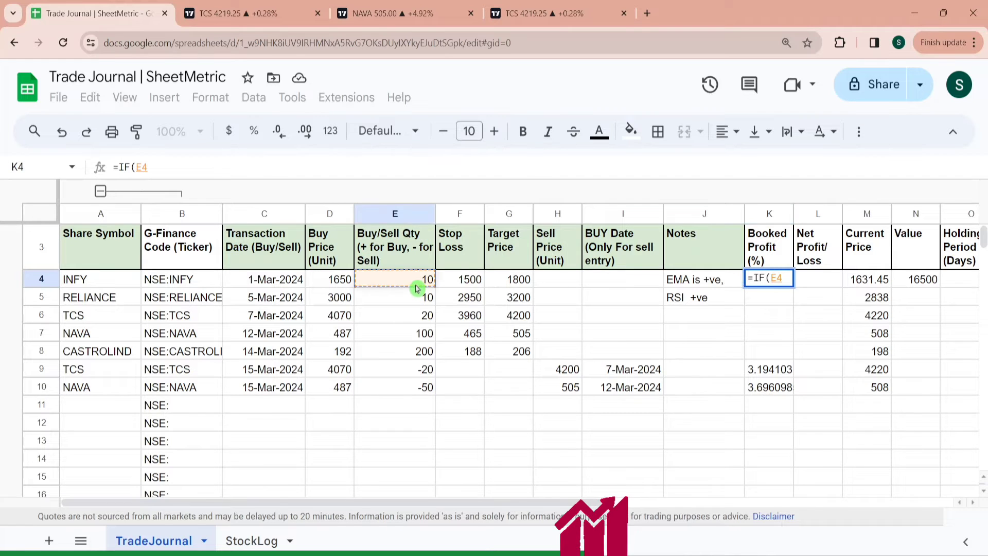
type(">=")
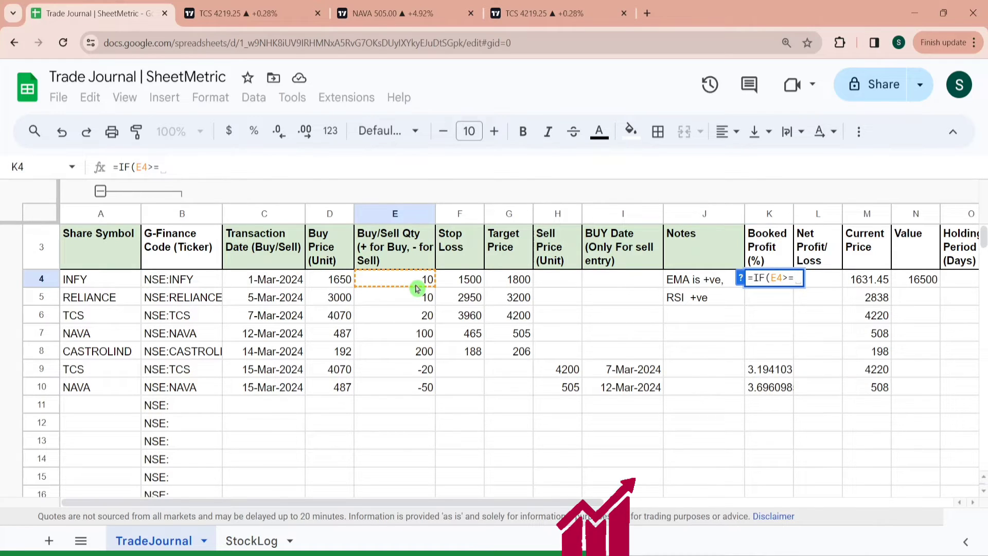
type("0,\"\"")
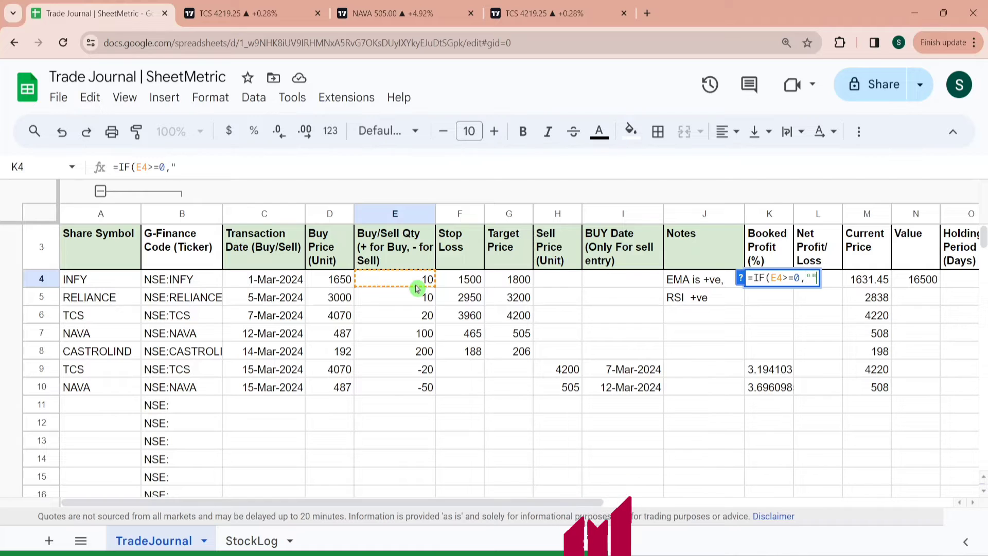
type(",")
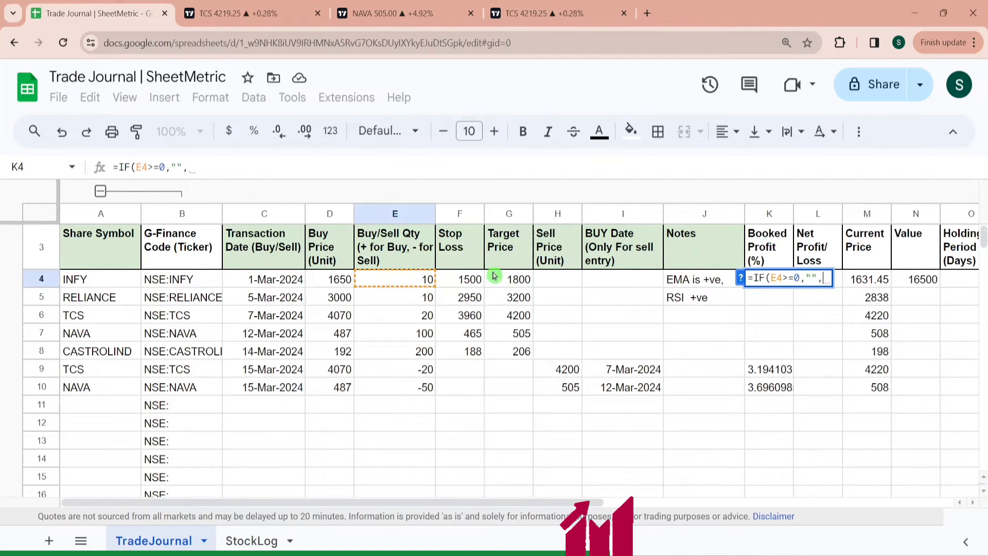
key("ctrl+v")
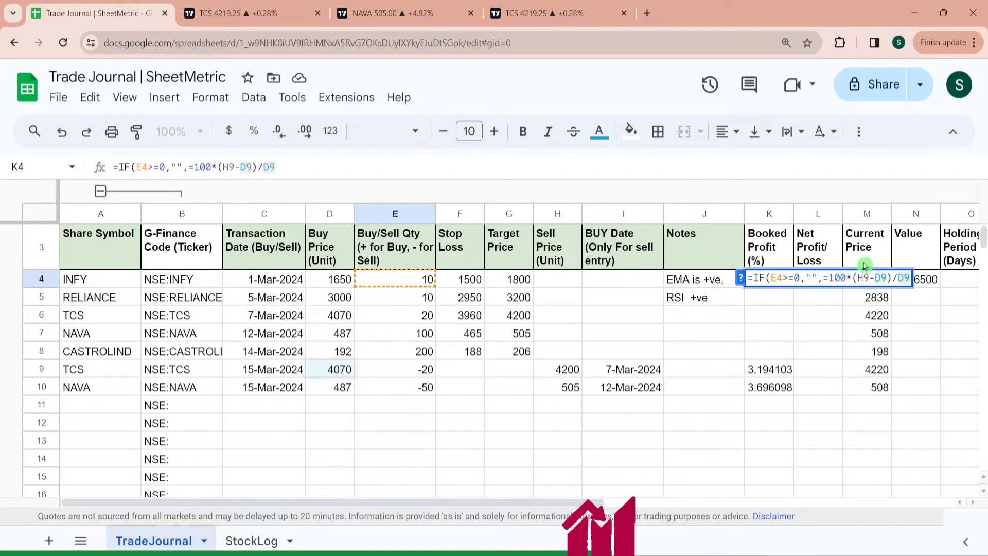
left_click(829, 278)
key("BackSpace")
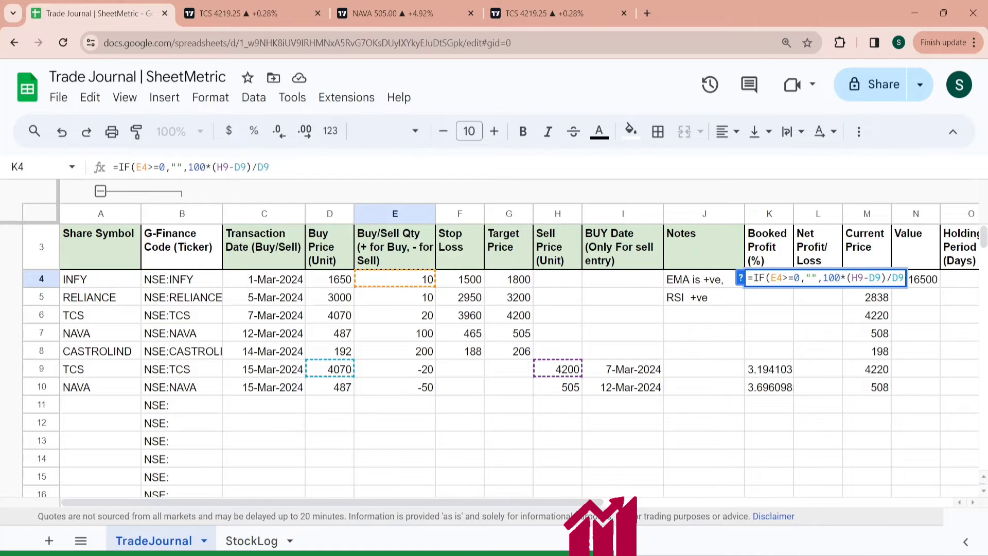
left_click(865, 279)
key("BackSpace")
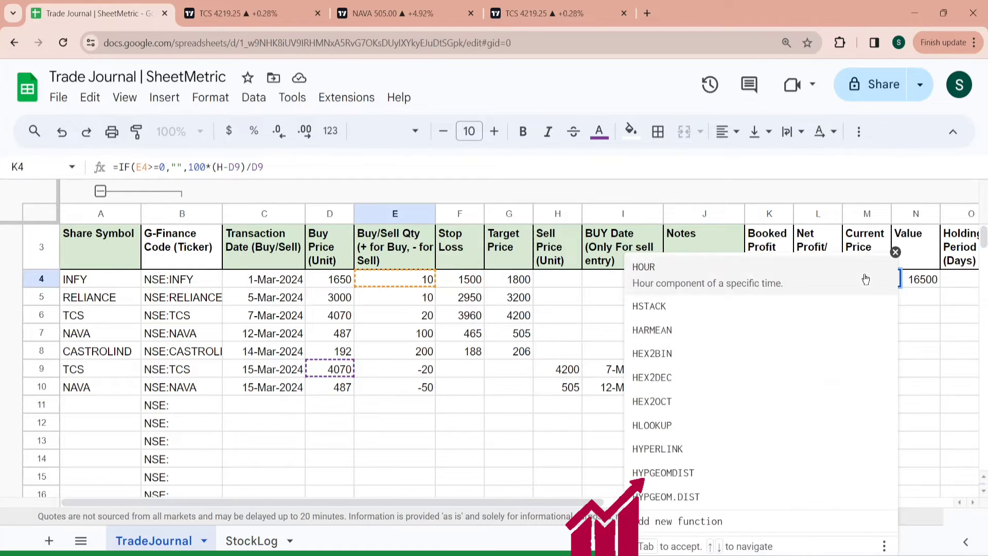
type("4")
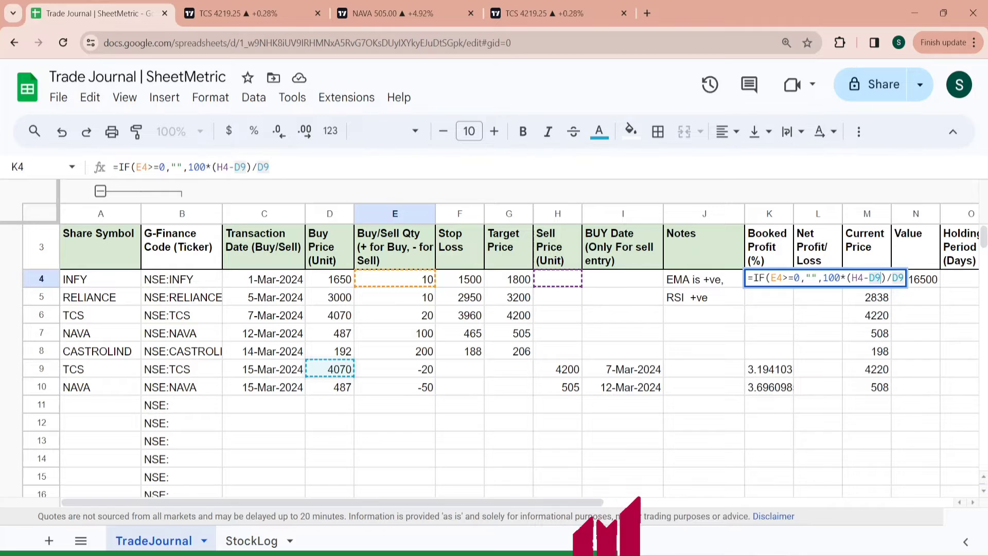
key("BackSpace")
type("4")
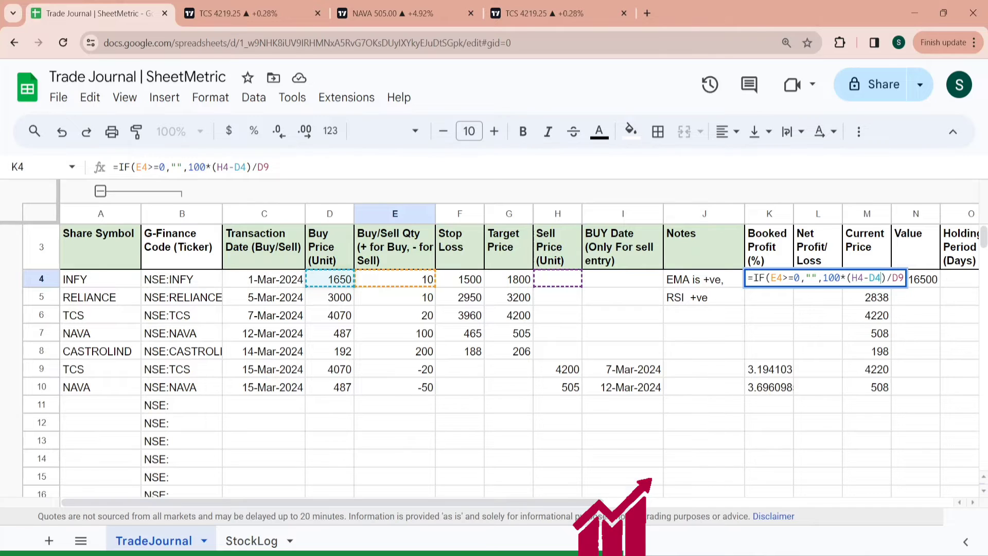
left_click(903, 279)
key("BackSpace")
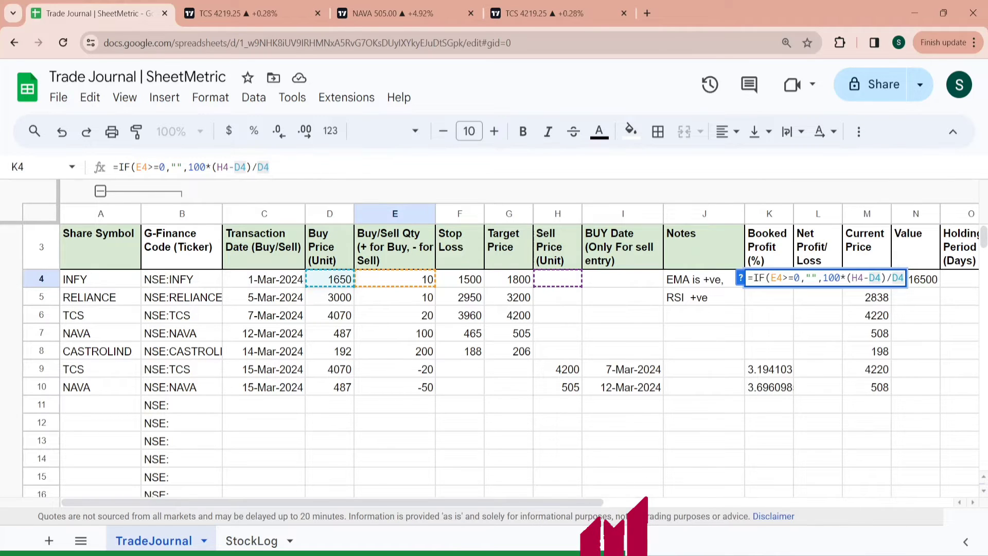
key("Return")
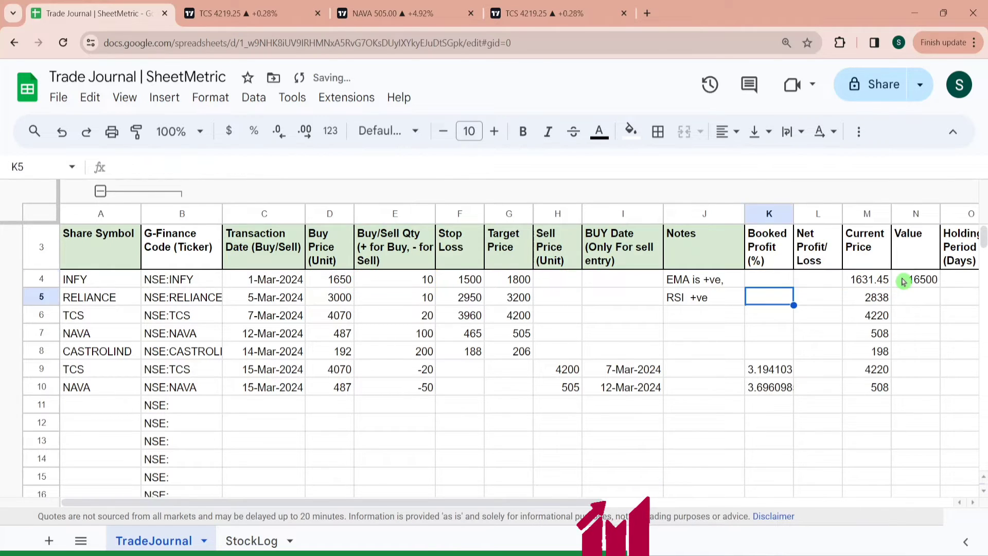
- Fill the IF booked profit formula from K4 down through K10 and check the formula in K9
key("Up")
key("ctrl+shift+Down")
key("shift+Down")
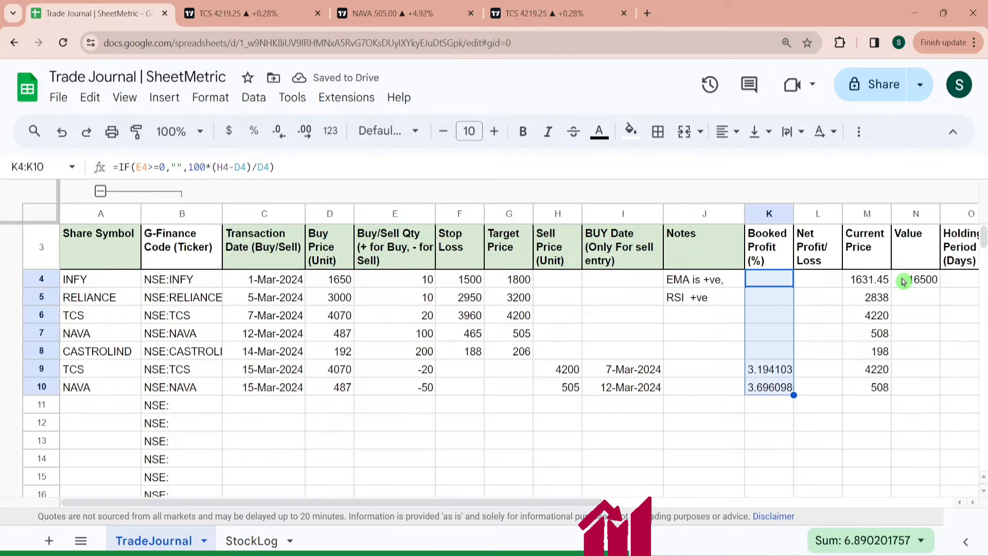
key("ctrl+shift+Down")
key("ctrl+d")
key("ctrl+Up")
key("Down")
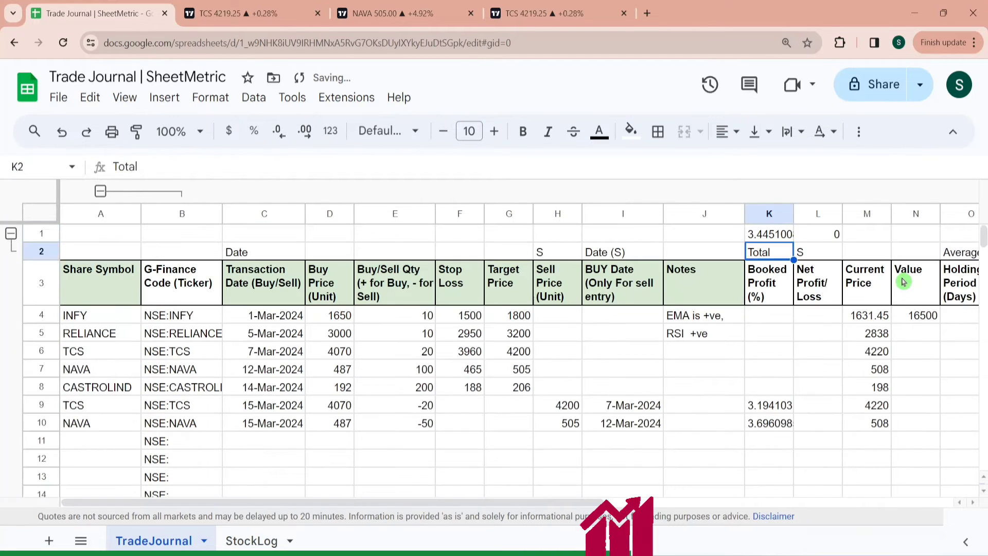
key("Down")
key("Down")
key("Down")
key("Down")
key("Down")
key("Down")
key("Down")
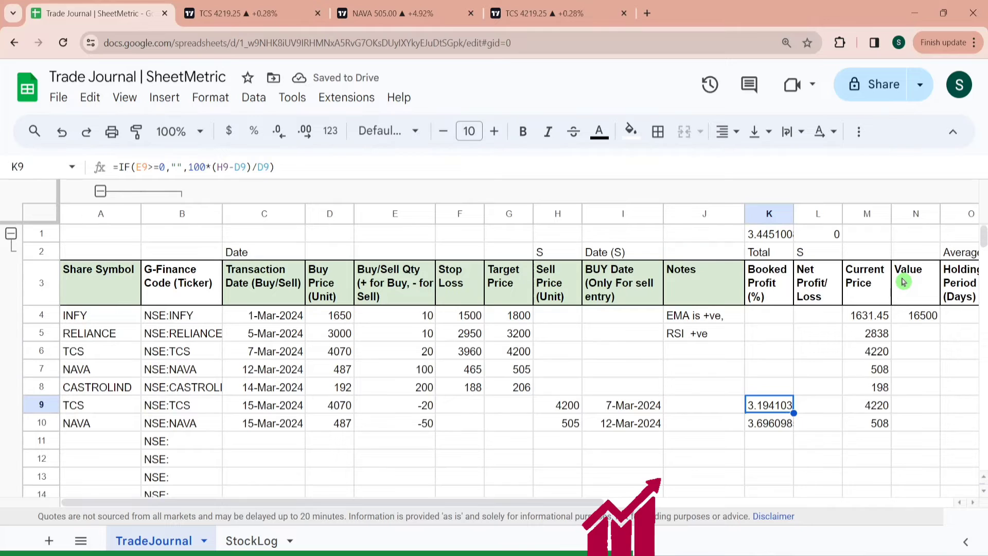
key("Down")
key("Up")
- Enter the net profit/loss formula =(H9-D9)*-E9 in L9
key("Right")
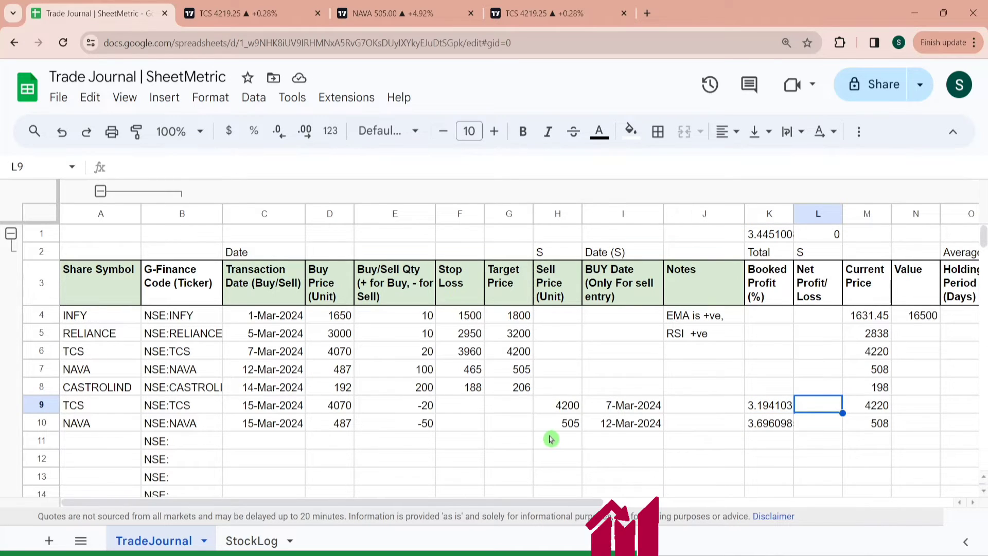
type("=")
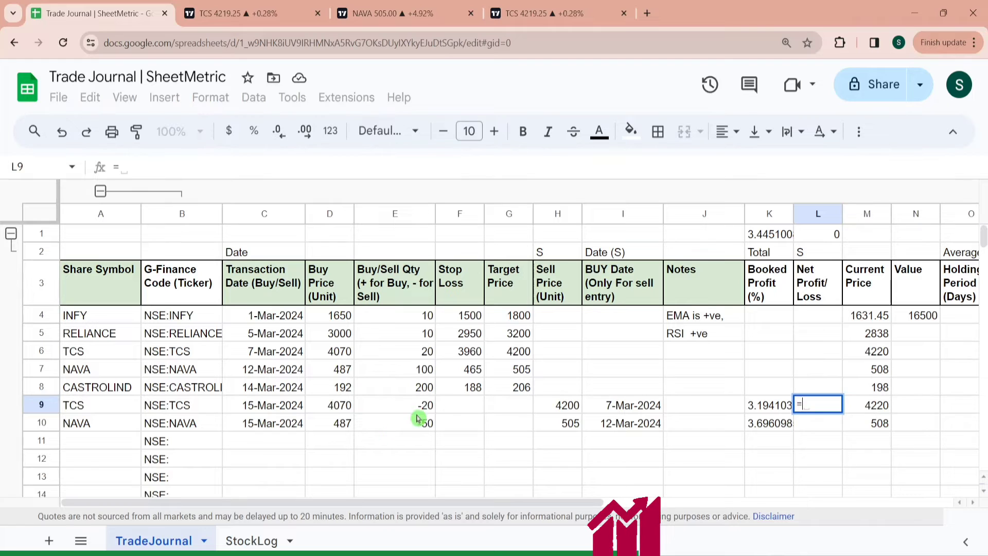
left_click(560, 408)
type("-")
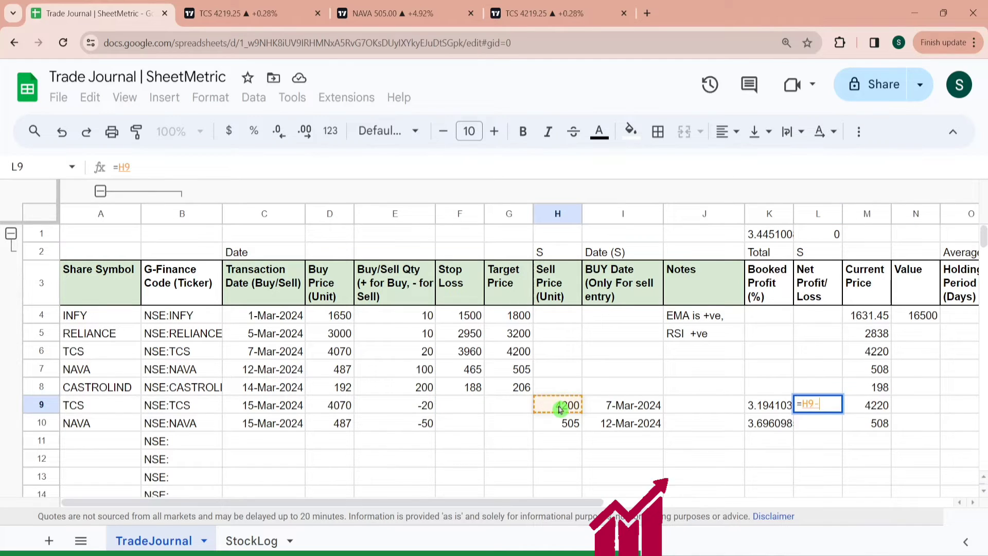
left_click(340, 407)
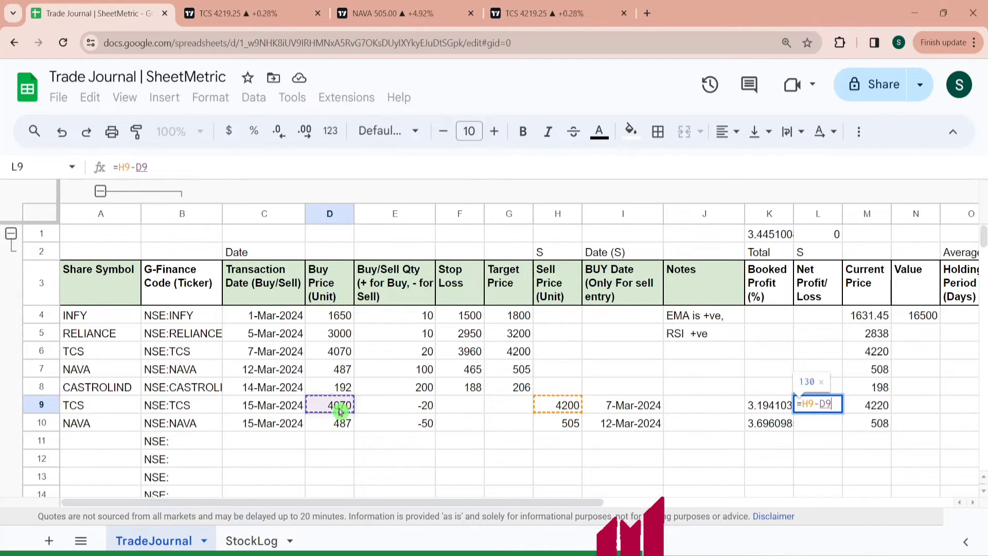
key("Home")
key("Right")
type("(")
key("Right")
key("Right")
key("Right")
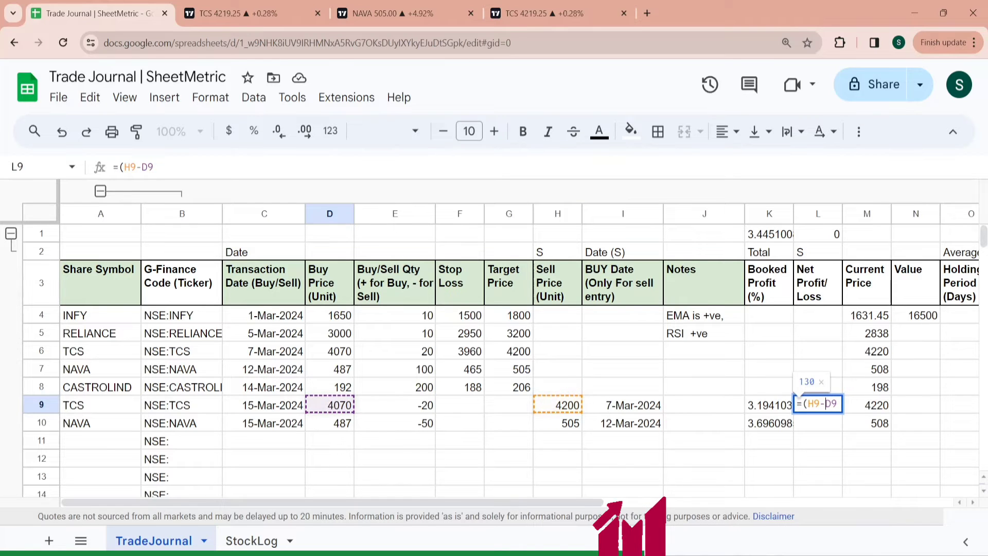
type(")*-")
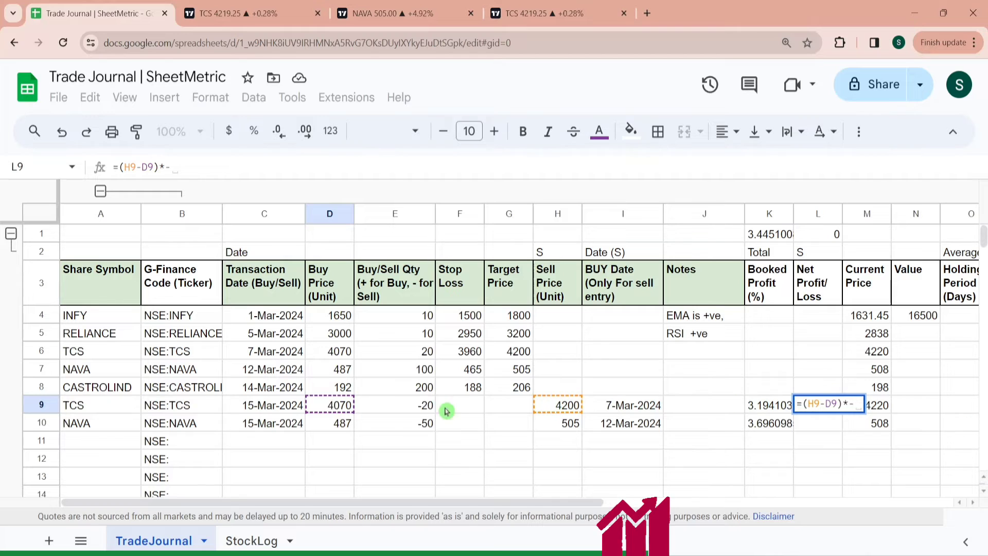
left_click(417, 407)
key("Return")
- Fill the net profit/loss formula from L9 down to L10
key("Up")
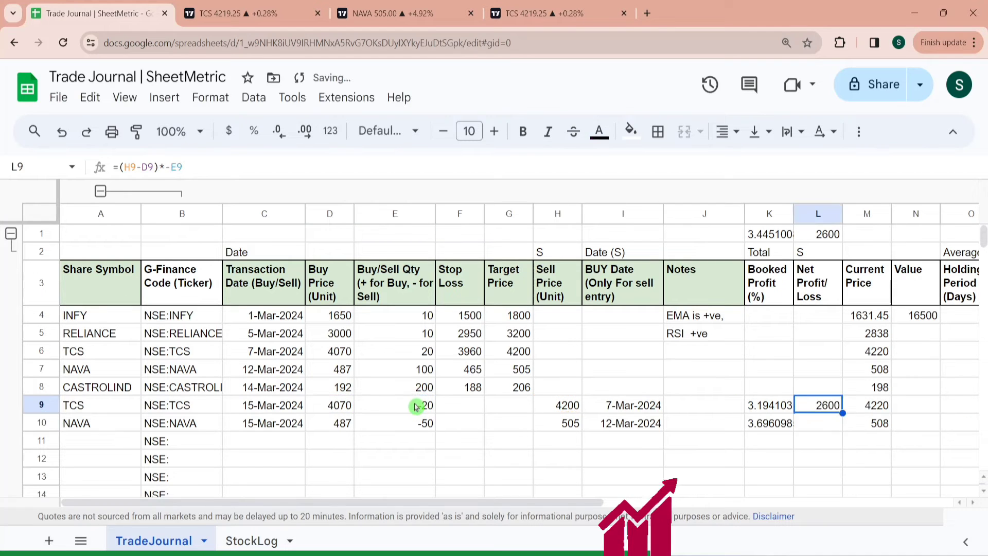
key("shift+Down")
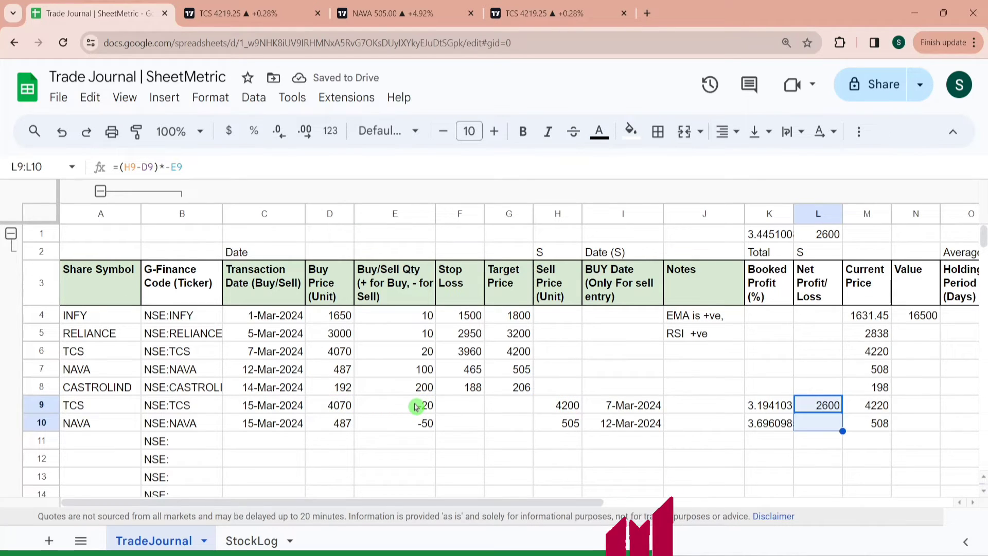
key("ctrl+d")
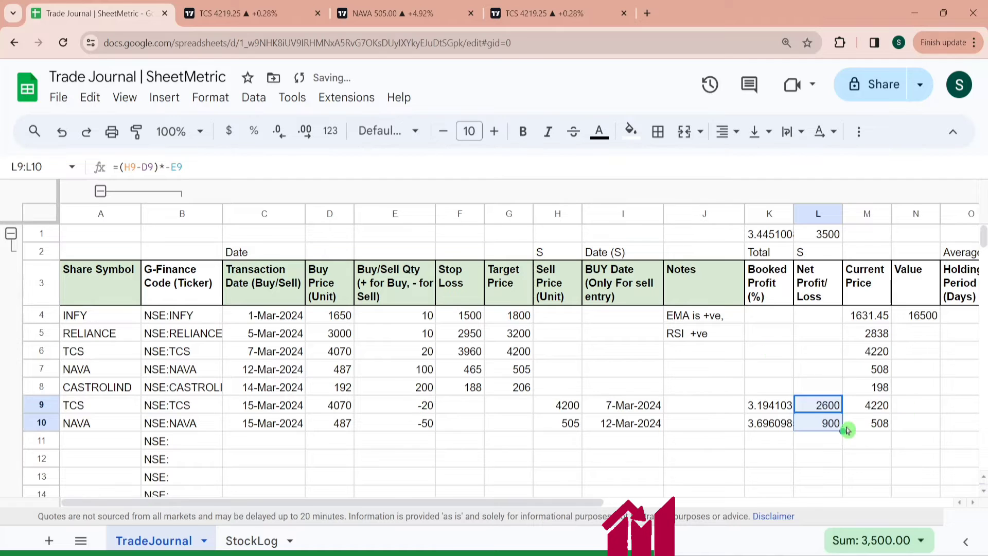
- Enter the net profit/loss formula =IF(E4>=0,"",(H4-D4)*-E4) in L4
left_click(825, 320)
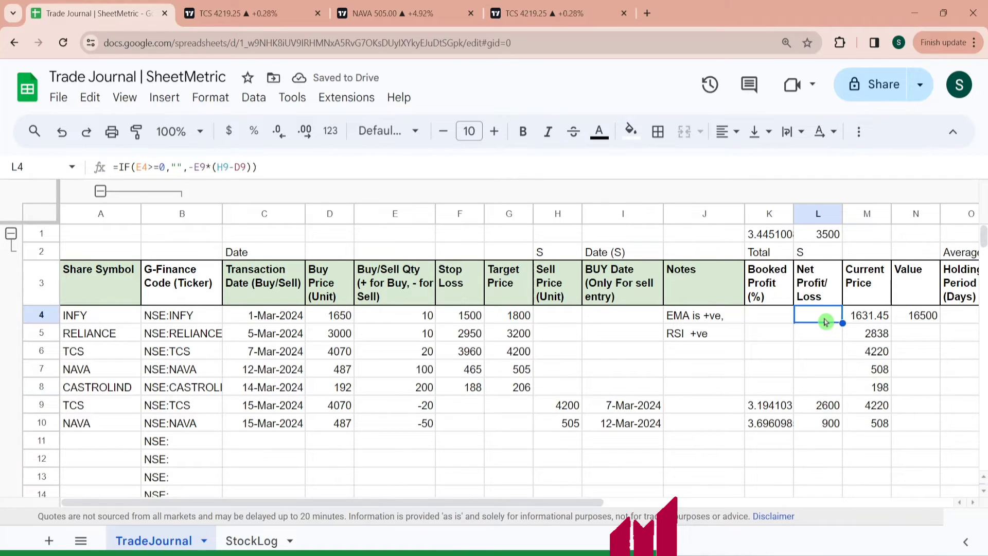
left_click(820, 410)
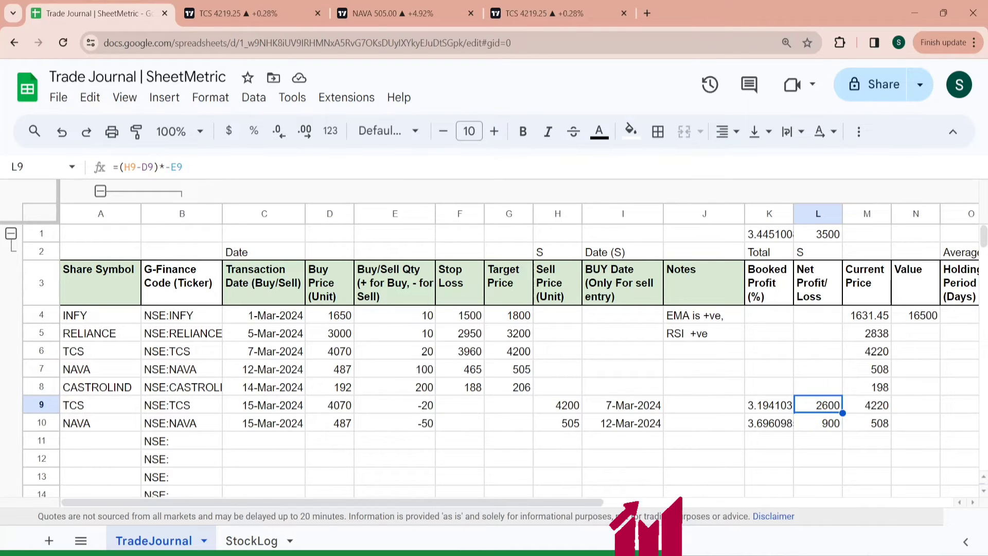
left_click_drag(196, 167, 83, 166)
key("Escape")
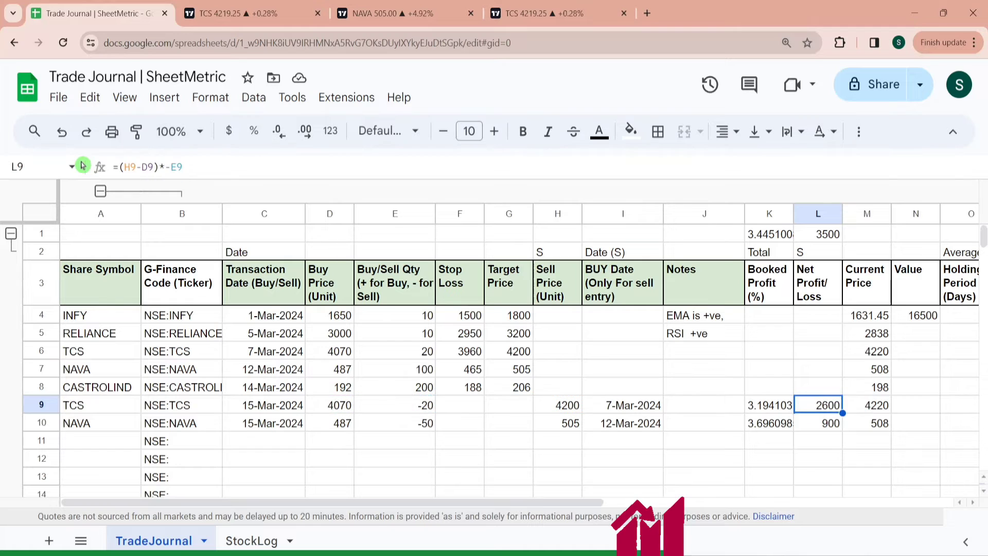
left_click(826, 322)
type("=IF")
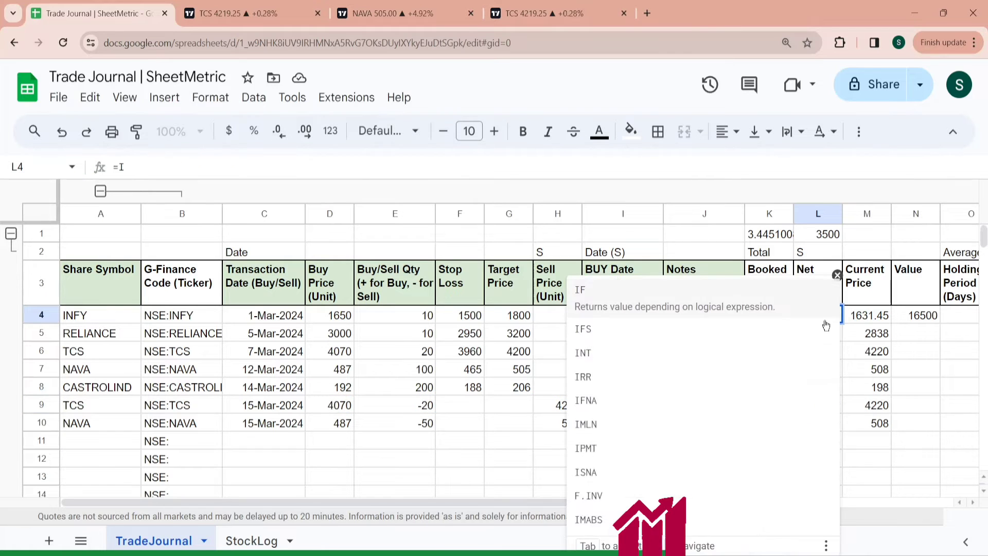
left_click(672, 295)
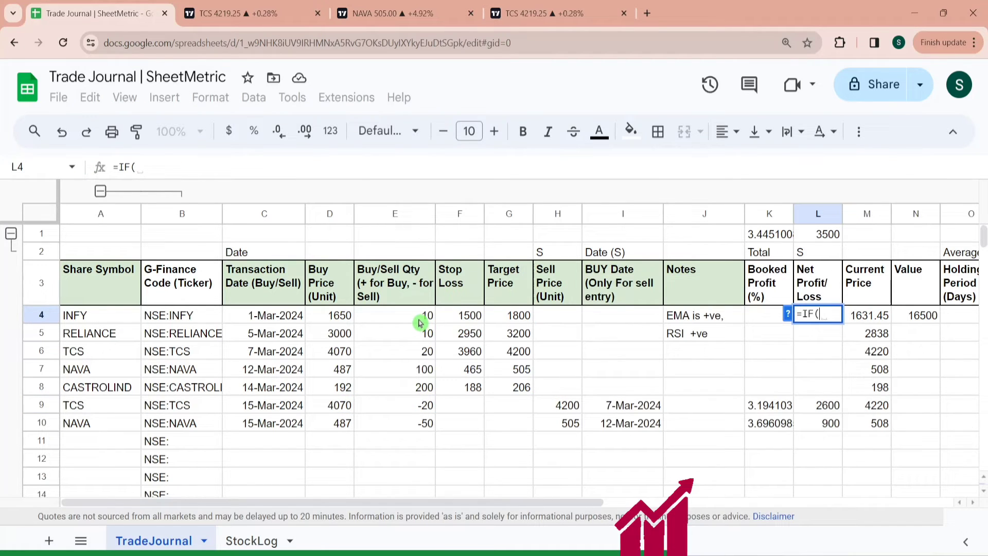
left_click(420, 322)
type(">=")
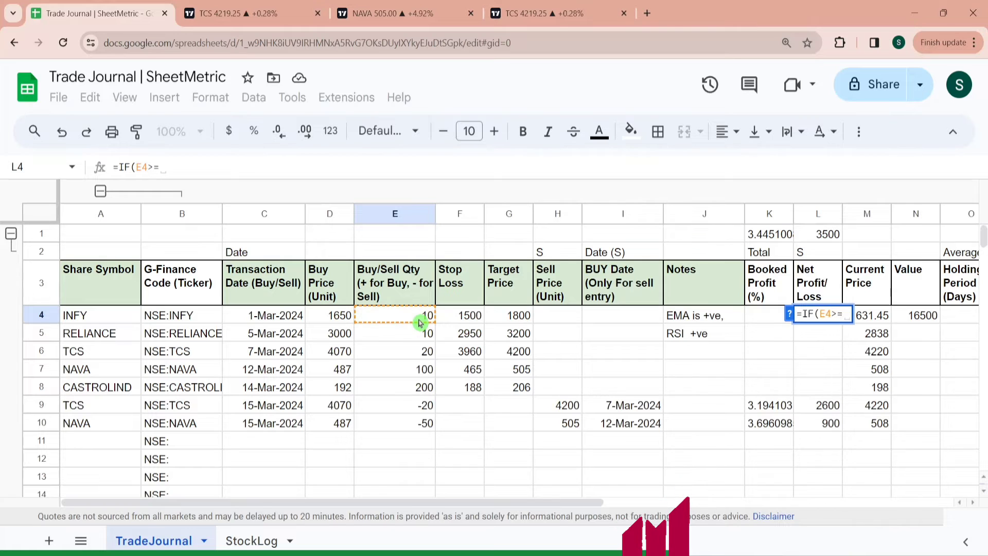
type("0,\"\"")
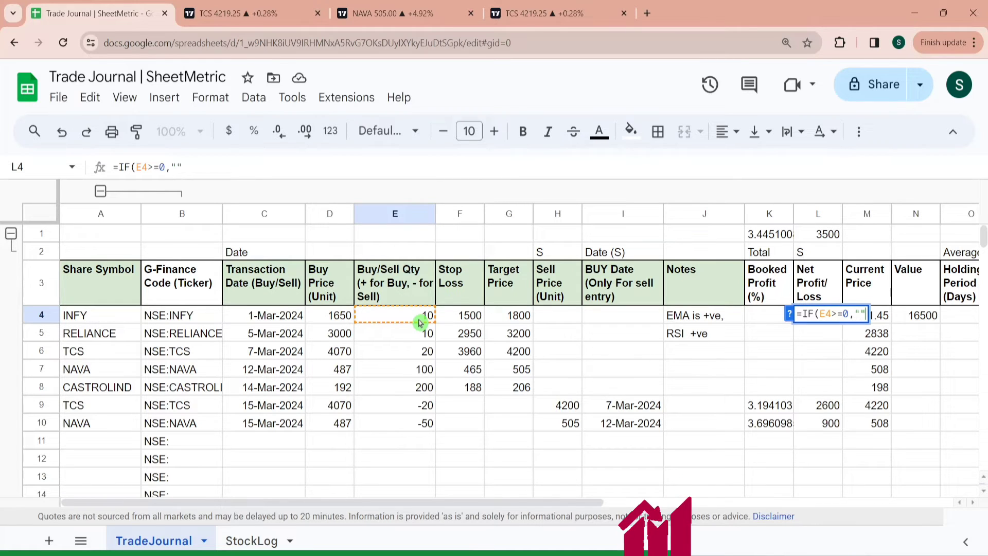
type(",")
type("=(H9-D9)*-E9")
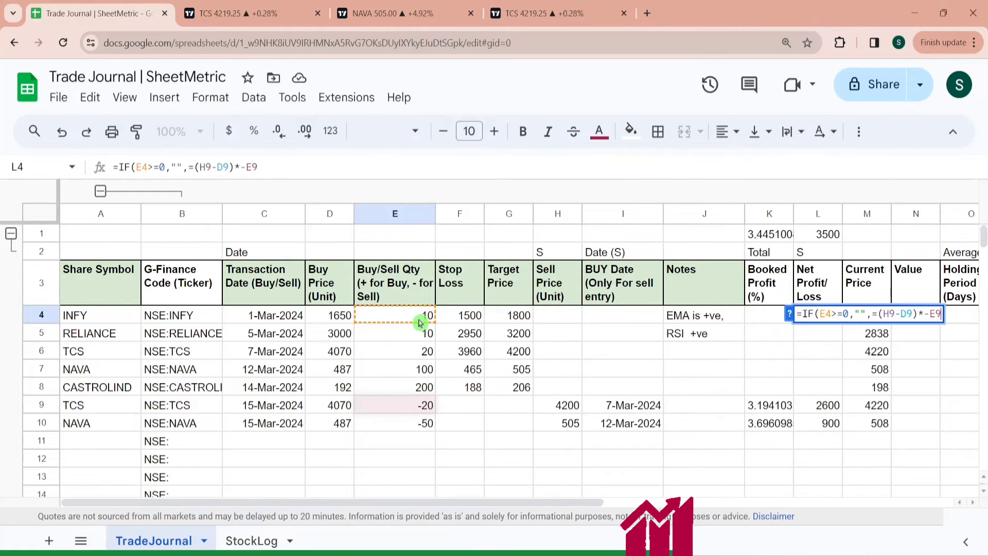
left_click(878, 314)
key("BackSpace")
key("Right")
key("Right")
key("Right")
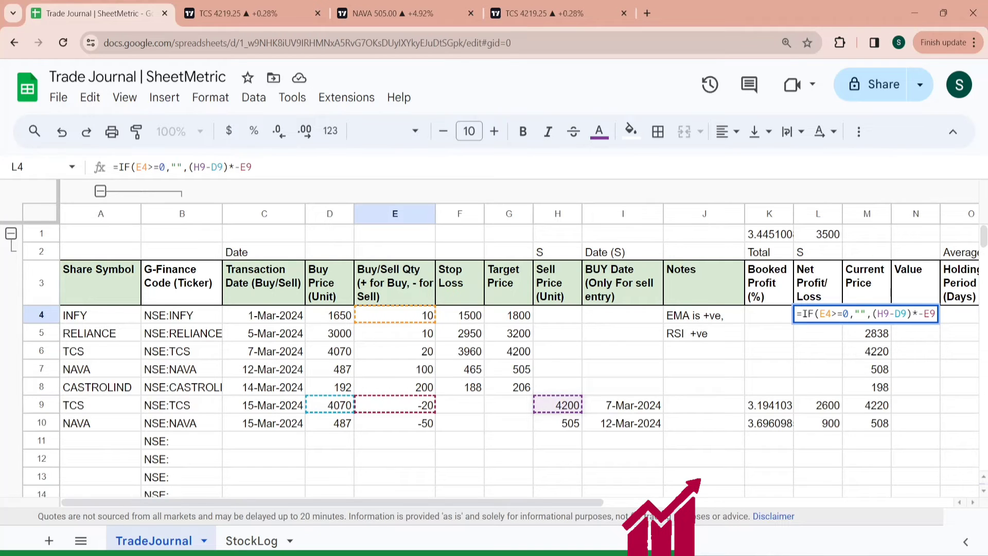
key("BackSpace")
type("4")
key("Right")
key("BackSpace")
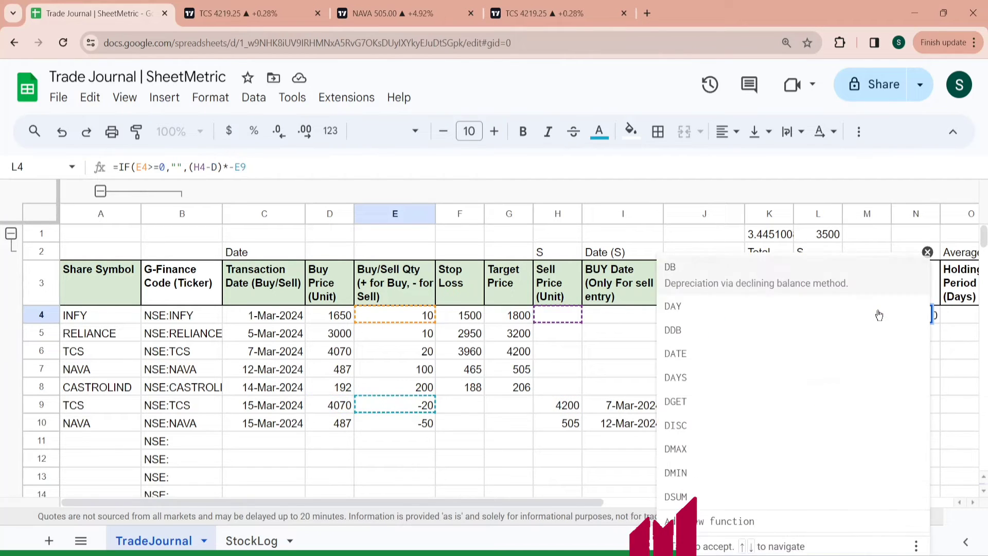
type("4")
key("End")
key("BackSpace")
type("4")
key("Return")
- Fill the net profit/loss formula from L4 down through L10 and check the formula in L10
key("Up")
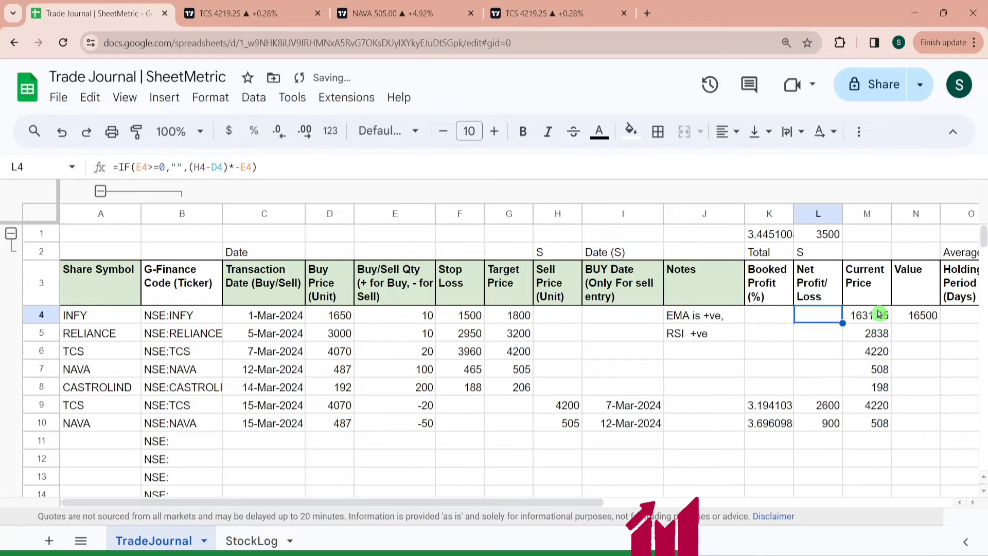
key("shift+Down")
key("shift+Down")
key("shift+Down")
key("shift+Down")
key("shift+Down")
key("shift+Down")
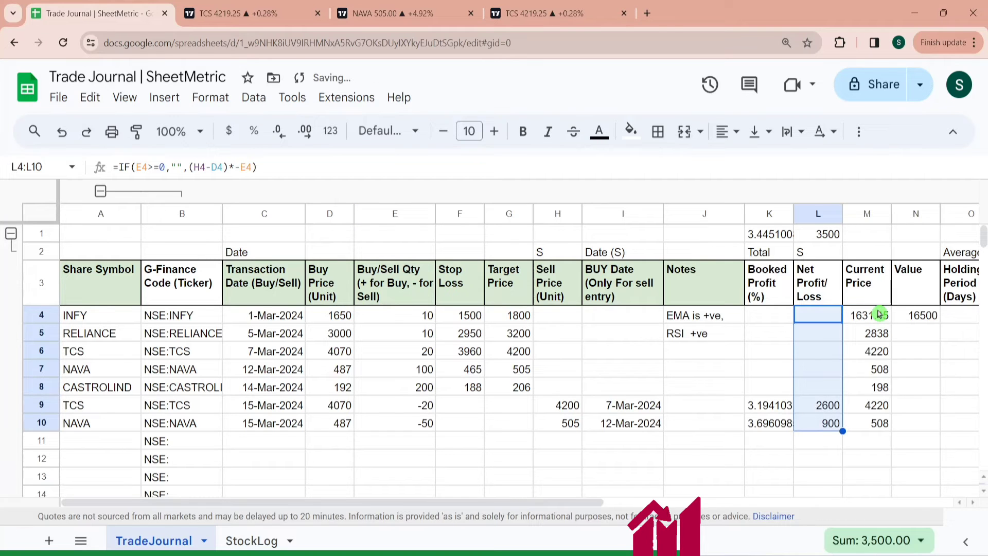
scroll(880, 314, "right", 5)
left_click(530, 346)
left_click(535, 423)
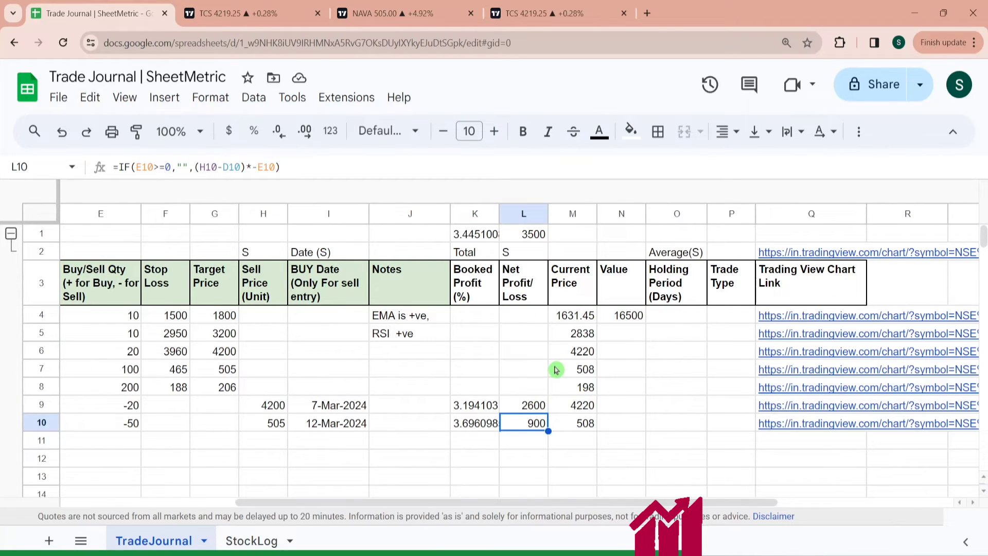
- Apply a red-to-green color scale conditional formatting rule to the range L4:L997
left_click(530, 323)
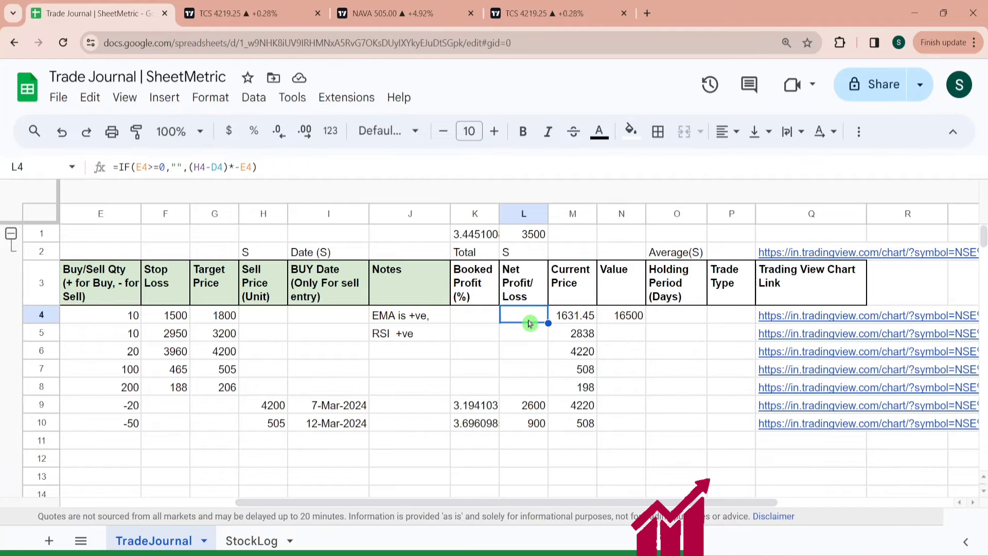
key("ctrl+shift+Down")
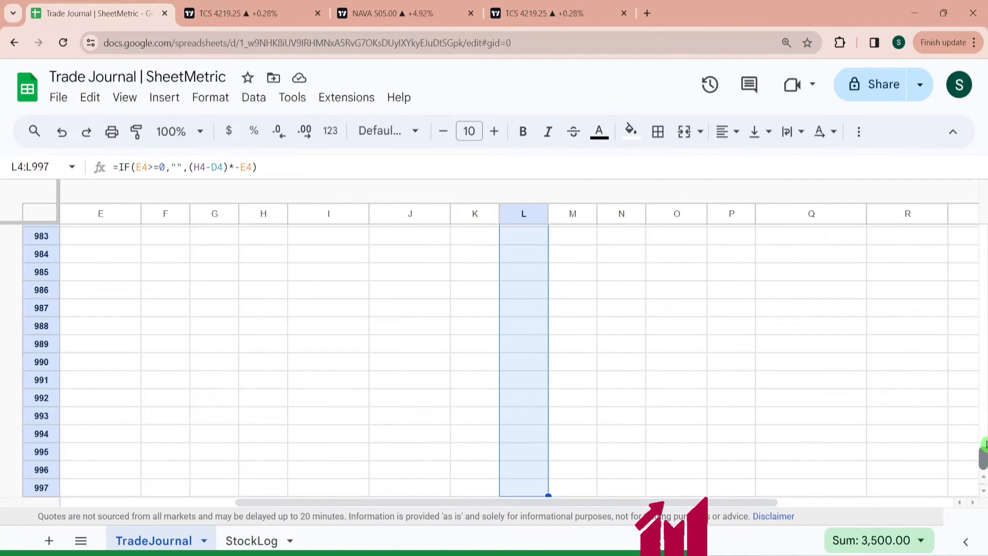
left_click_drag(985, 450, 984, 226)
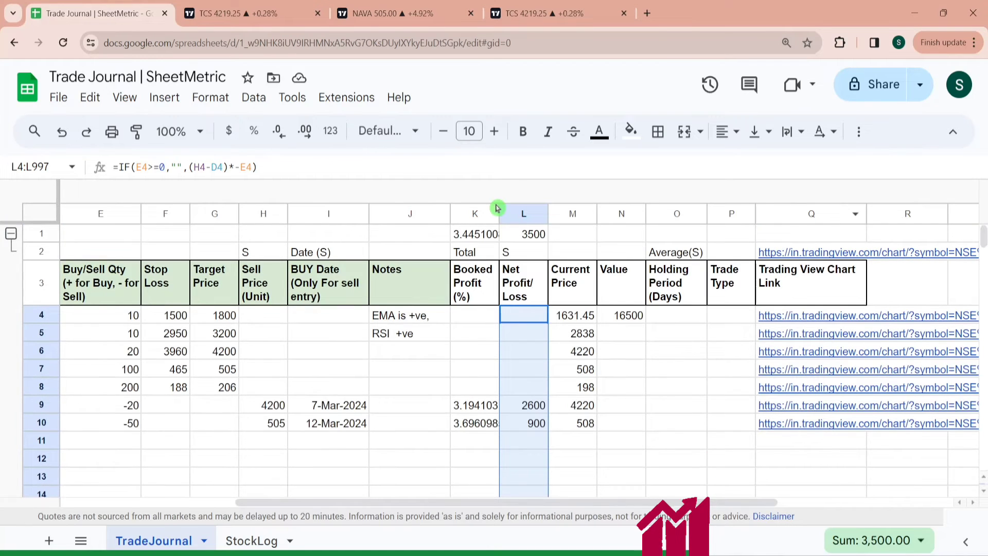
left_click(217, 99)
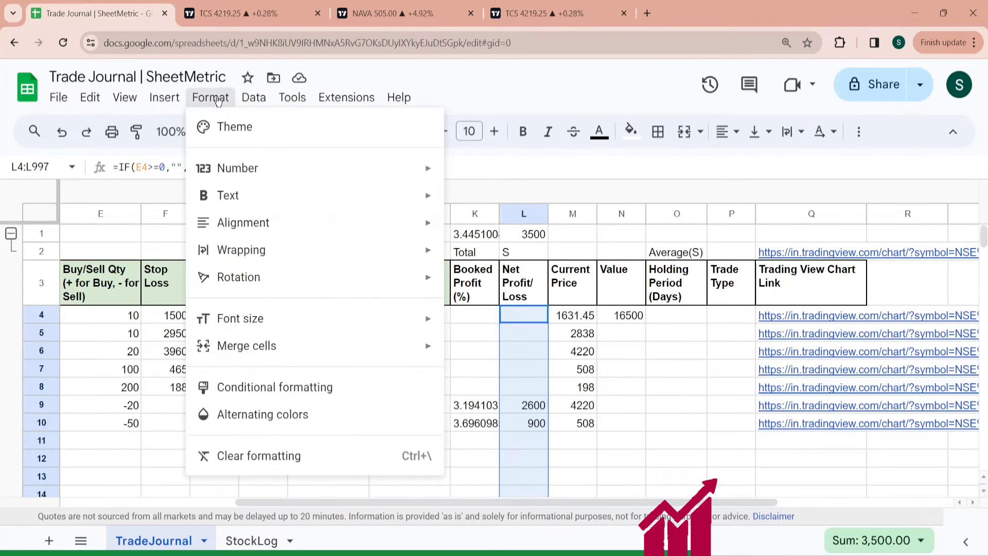
left_click(295, 387)
left_click(902, 184)
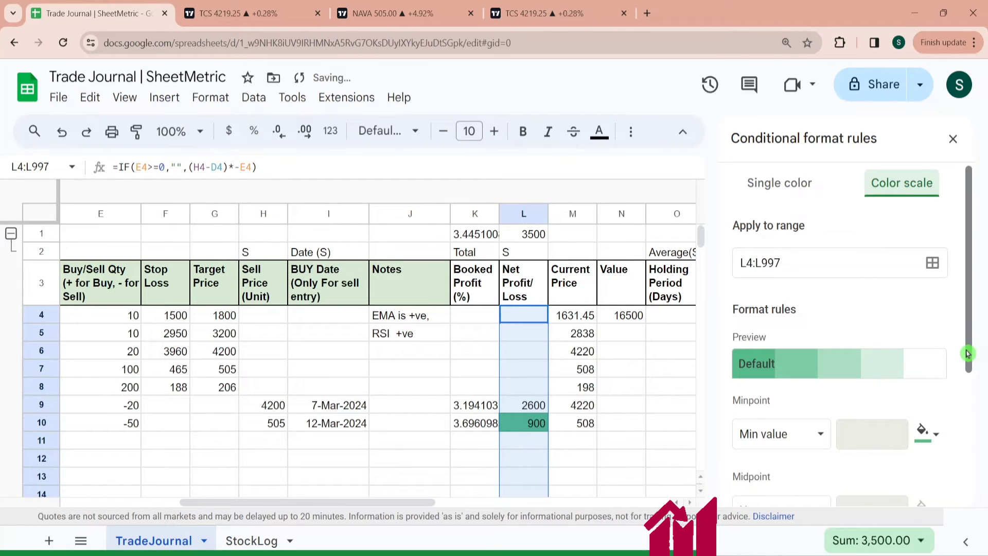
left_click(875, 366)
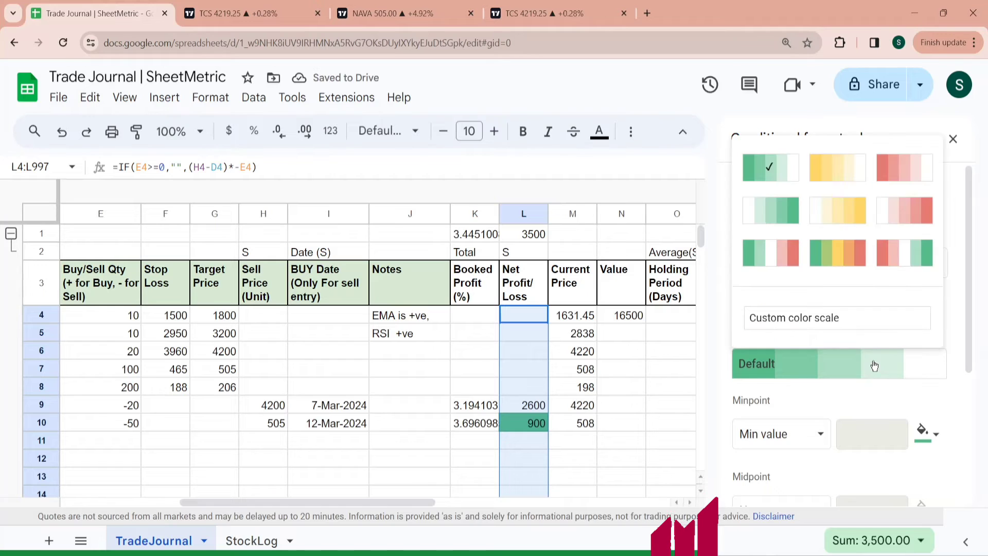
left_click(917, 260)
left_click_drag(967, 247, 968, 356)
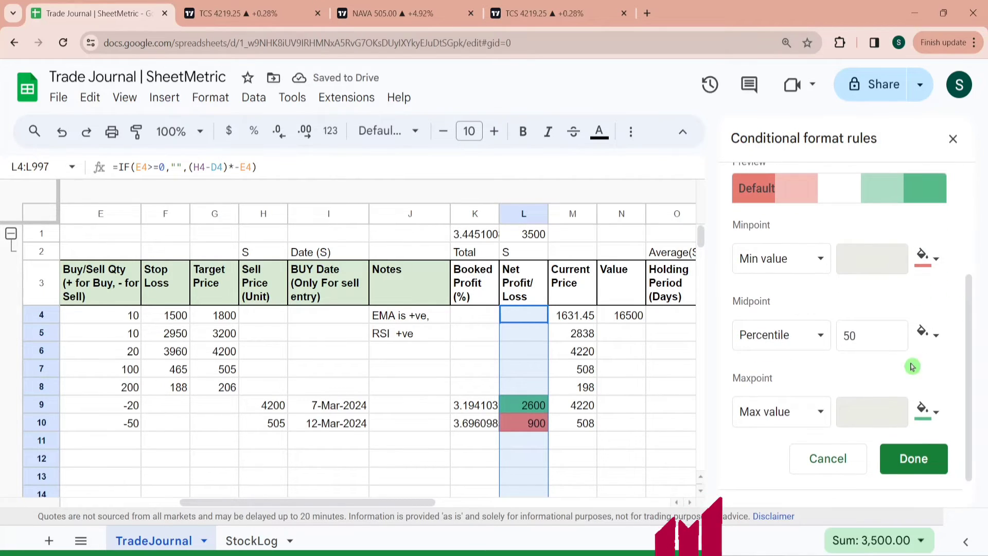
- Set the color scale midpoint to Number 0 and save the conditional formatting rule
left_click(820, 335)
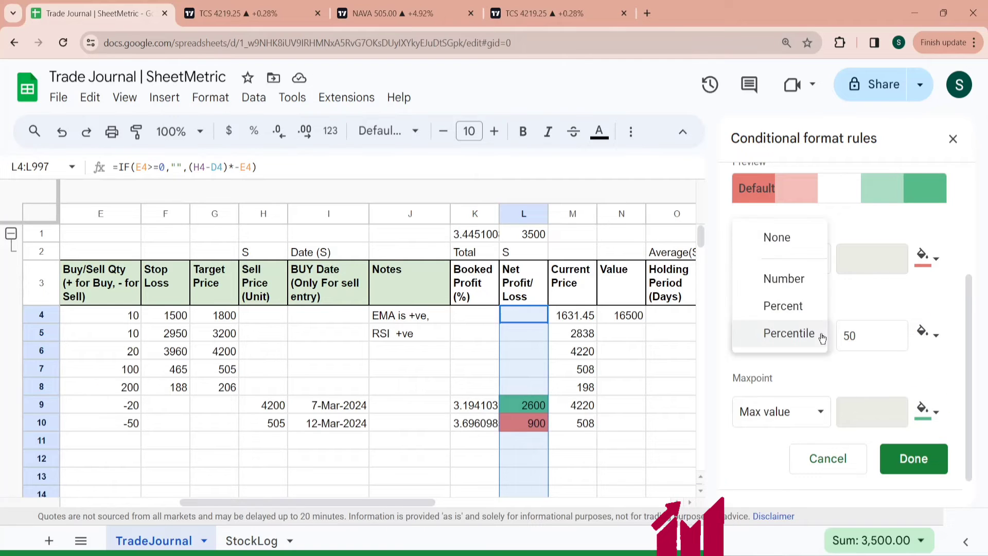
left_click(794, 280)
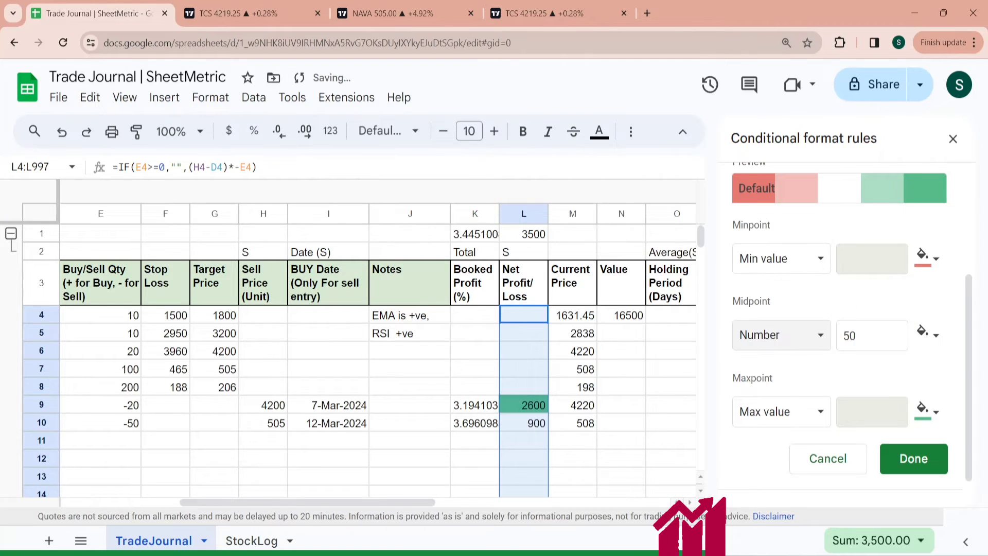
left_click(869, 336)
key("BackSpace")
type("0")
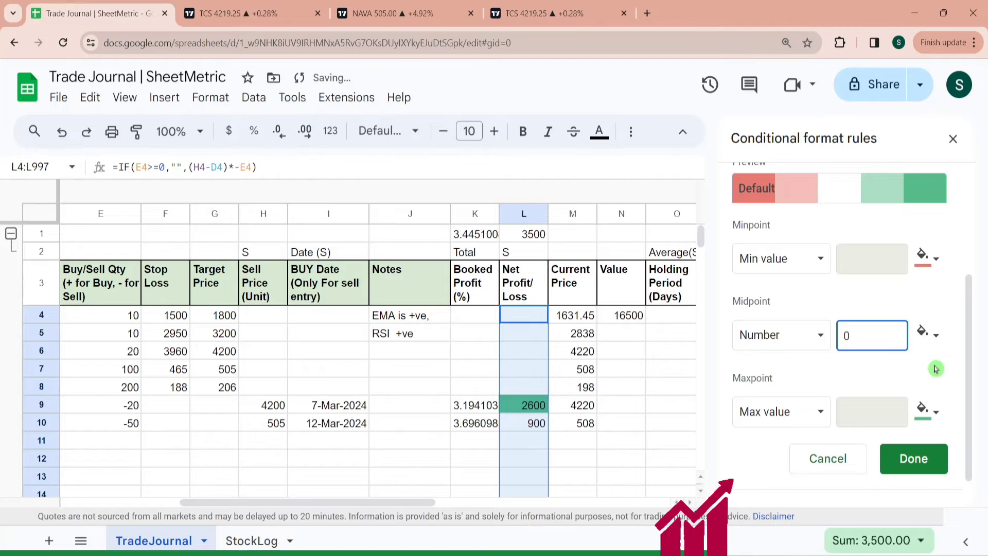
left_click(936, 364)
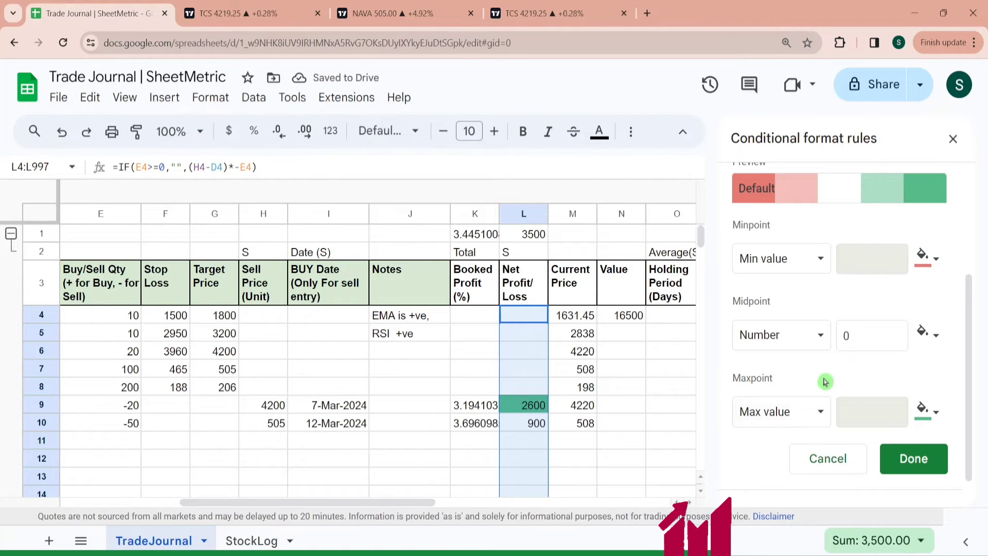
left_click(915, 460)
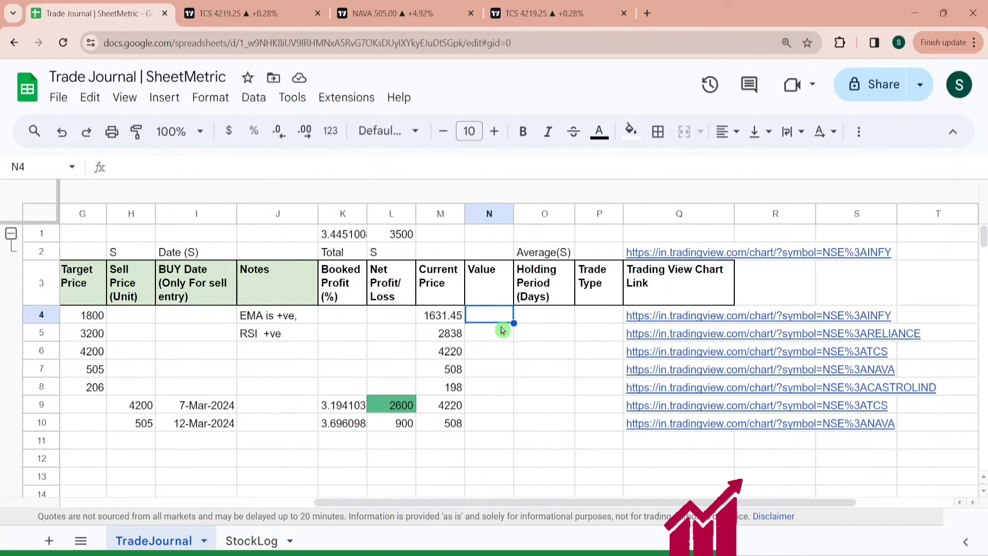
- Examine the quantity, buy price and stop loss cells of the trade rows
key("Left")
key("Left")
key("Left")
key("Left")
key("Left")
key("Left")
key("Left")
key("Left")
key("Left")
key("Left")
key("Left")
key("Left")
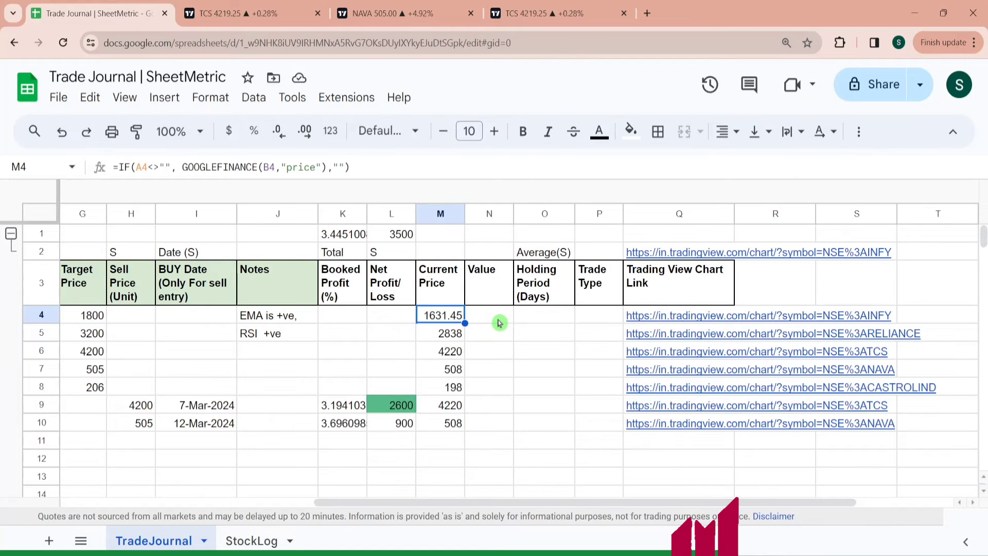
key("Right")
key("Right")
key("Right")
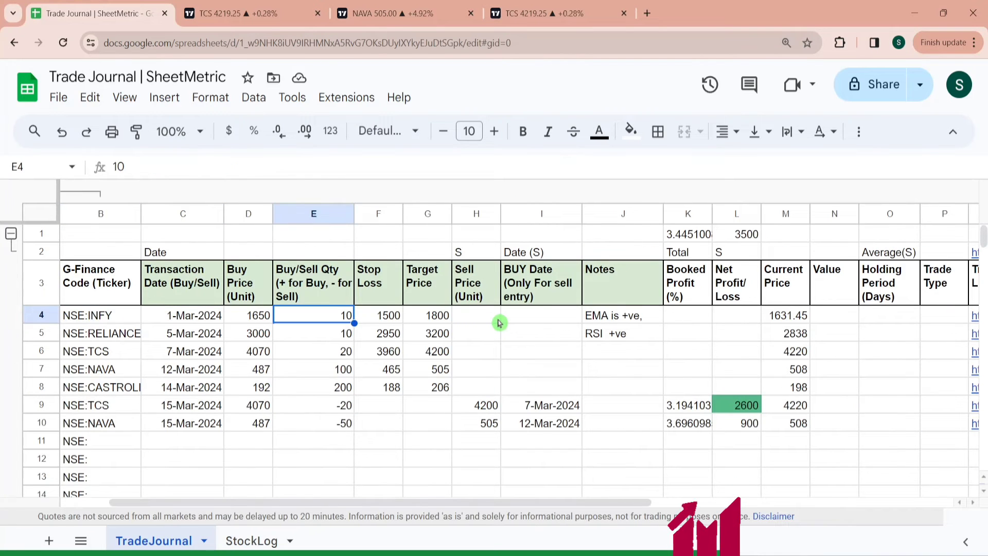
key("Left")
key("Right")
key("Right")
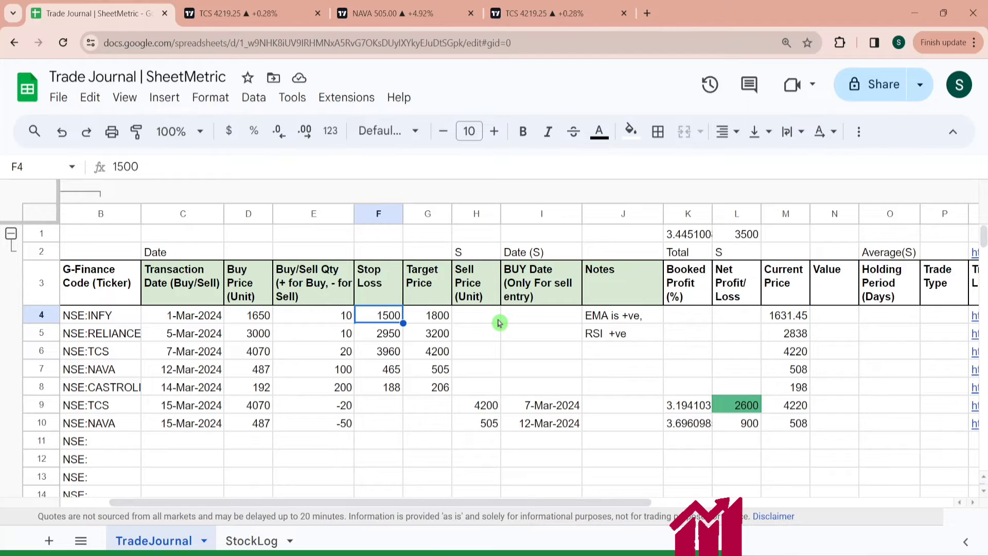
key("Left")
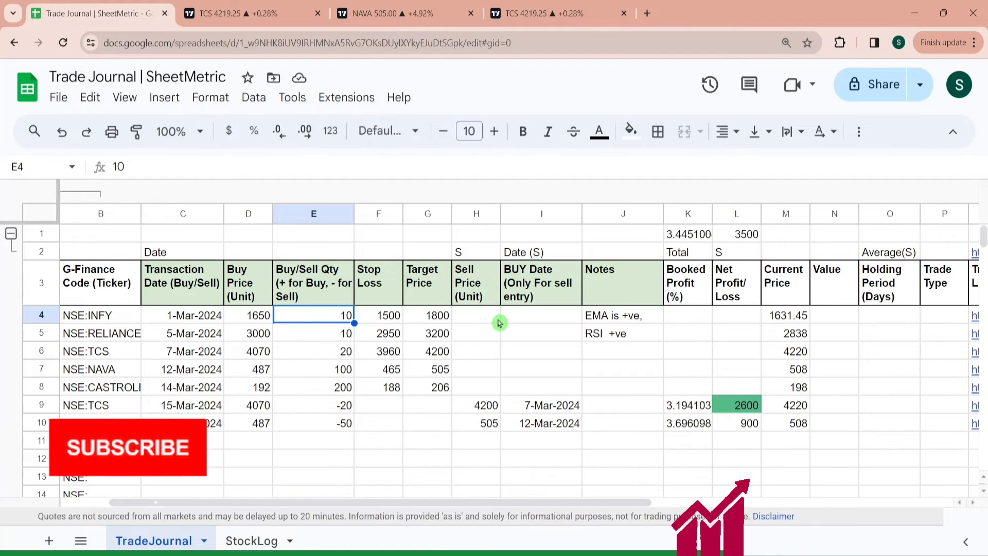
key("Down")
key("Down")
key("Down")
key("Down")
key("Down")
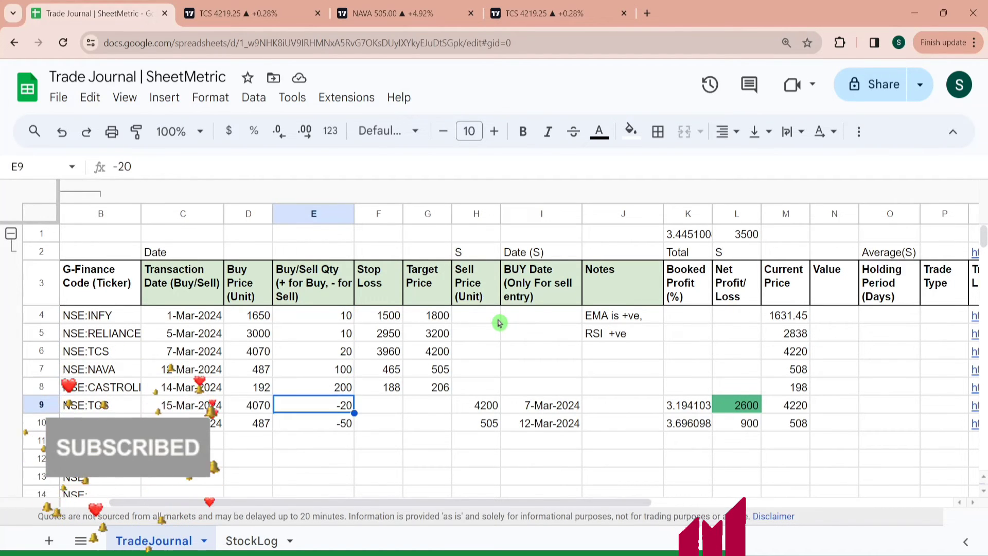
key("Right")
key("Right")
key("Right")
key("Left")
key("Left")
key("Left")
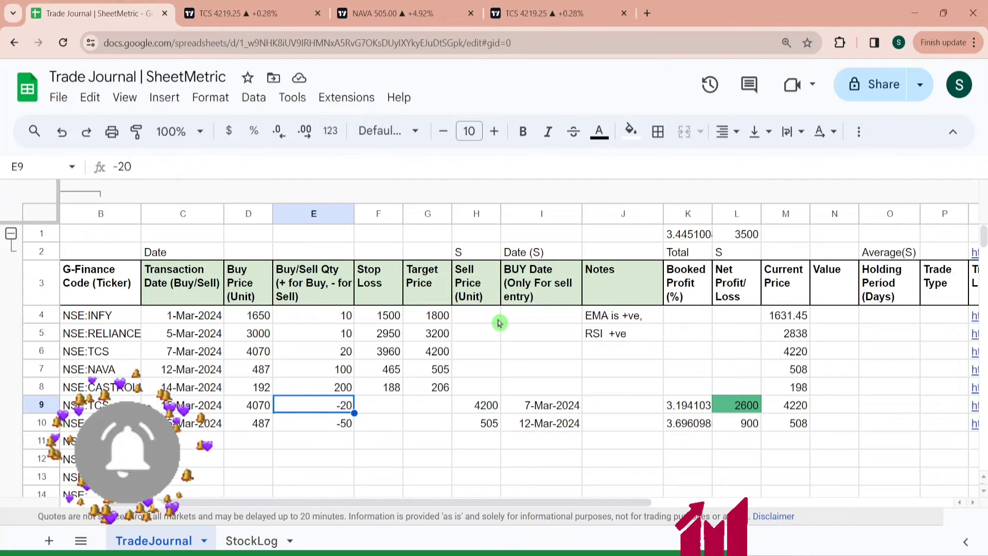
key("Up")
key("Up")
key("Up")
key("Up")
key("Up")
key("Right")
key("Right")
key("Right")
key("Right")
key("Right")
key("Right")
key("Right")
key("Right")
key("Right")
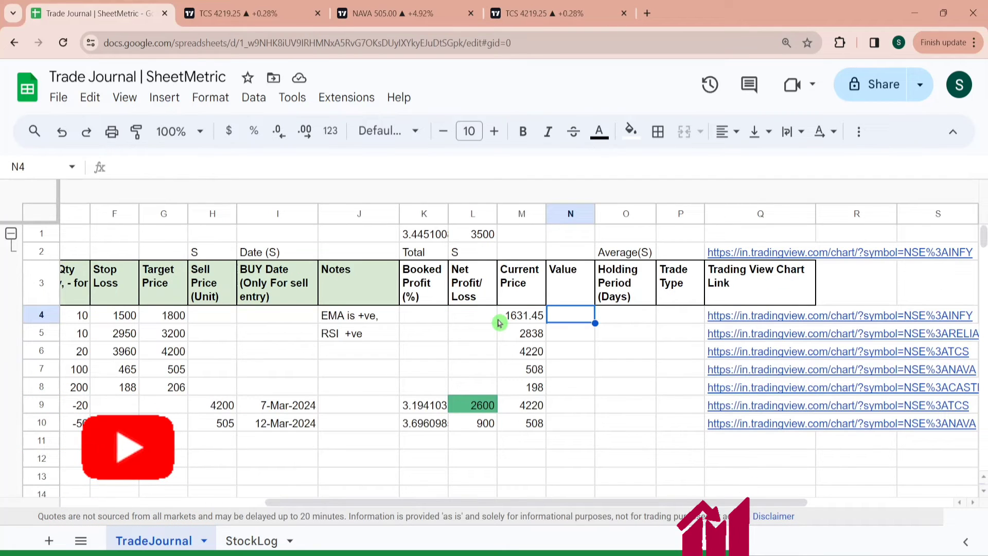
- Enter =IFS(E4>=0,E4*D4,E4<0,E4*H4) as the position value in N4 and fill it down through N997
type("=IFS")
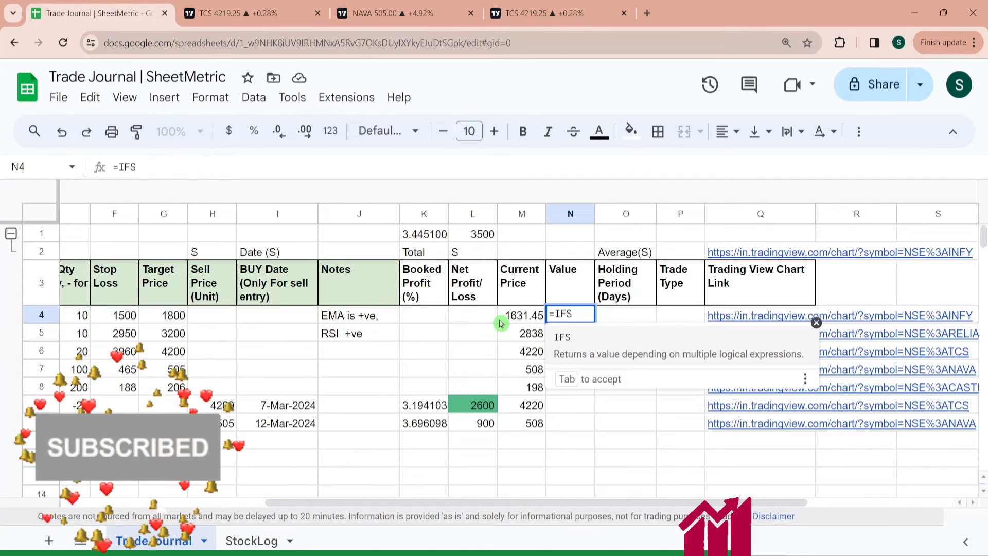
type("(")
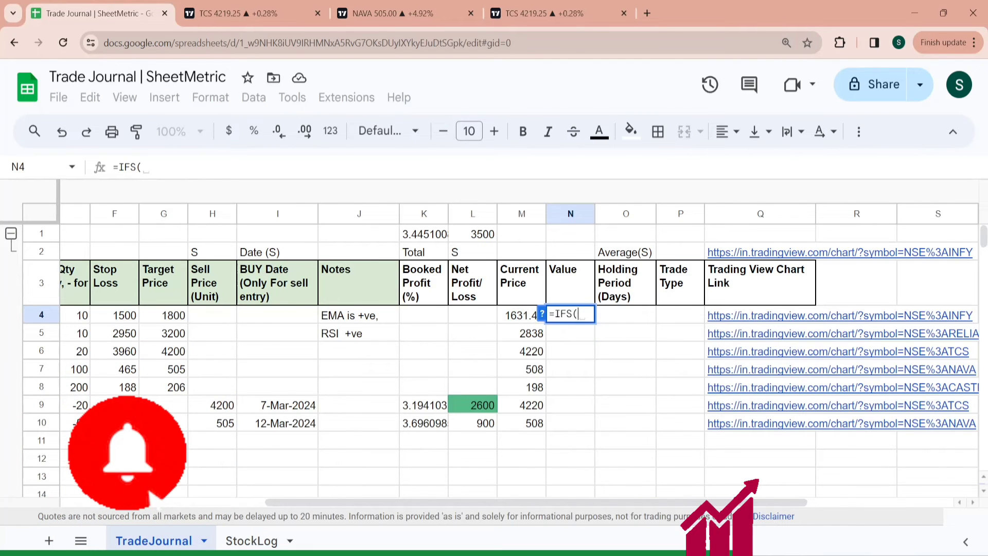
type("E4>=0,E4*D4,E4")
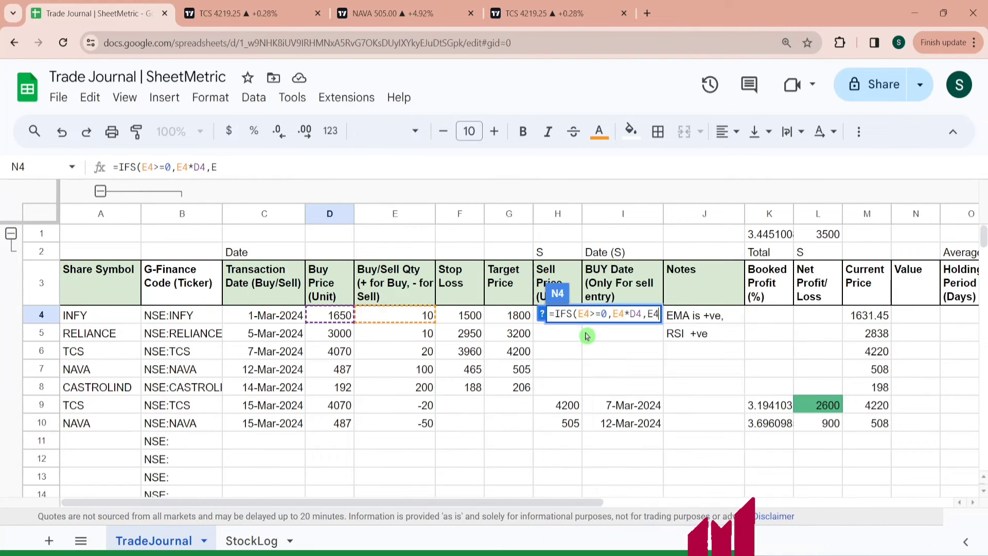
type("<0")
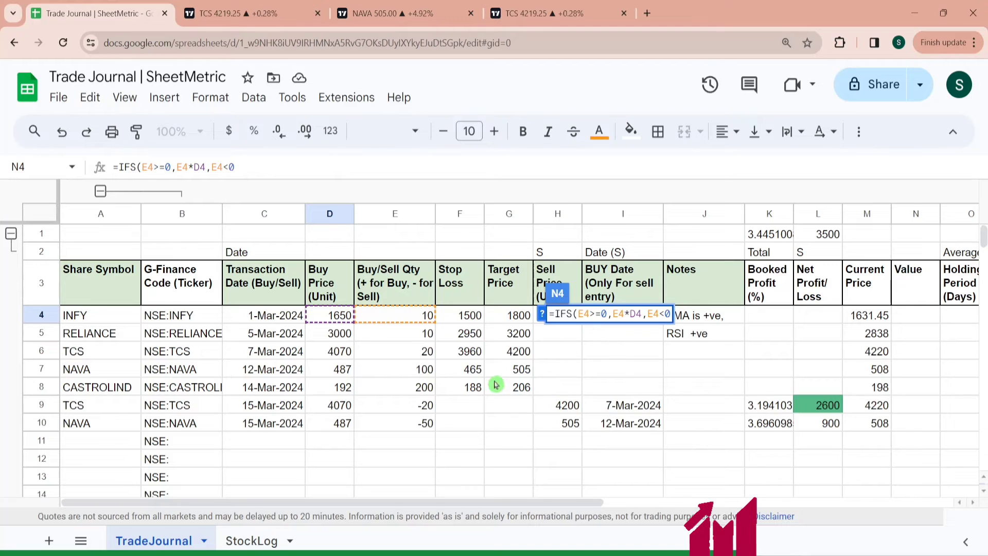
type(",")
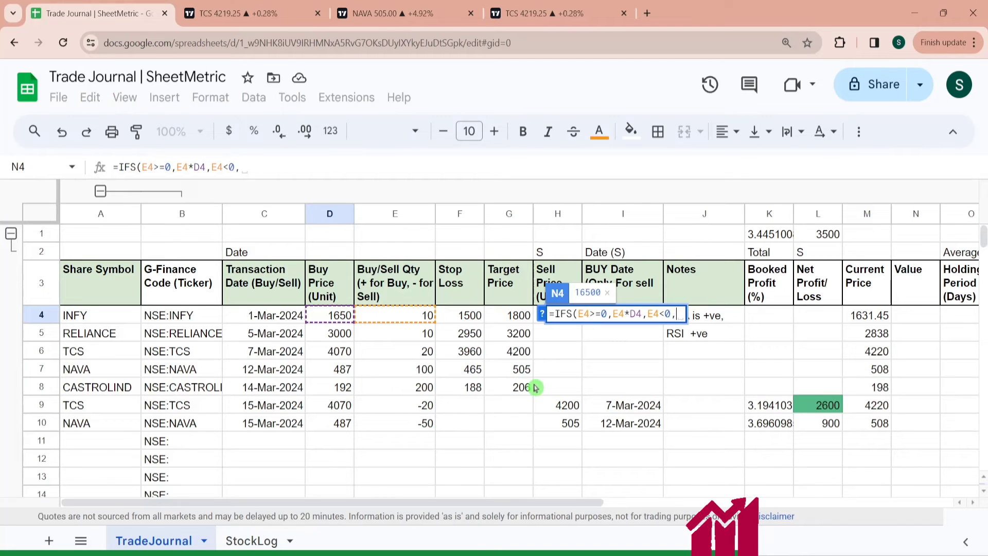
left_click(427, 317)
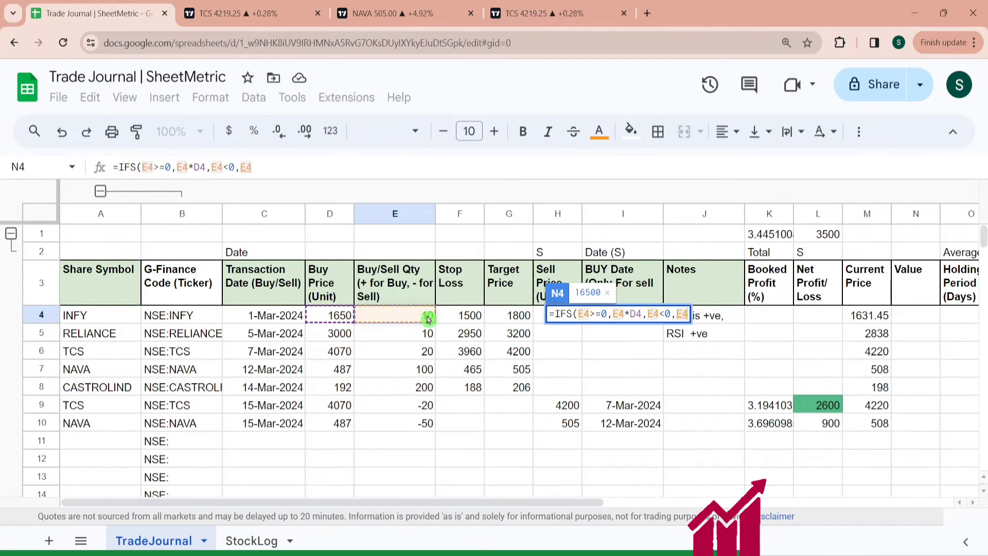
type("*")
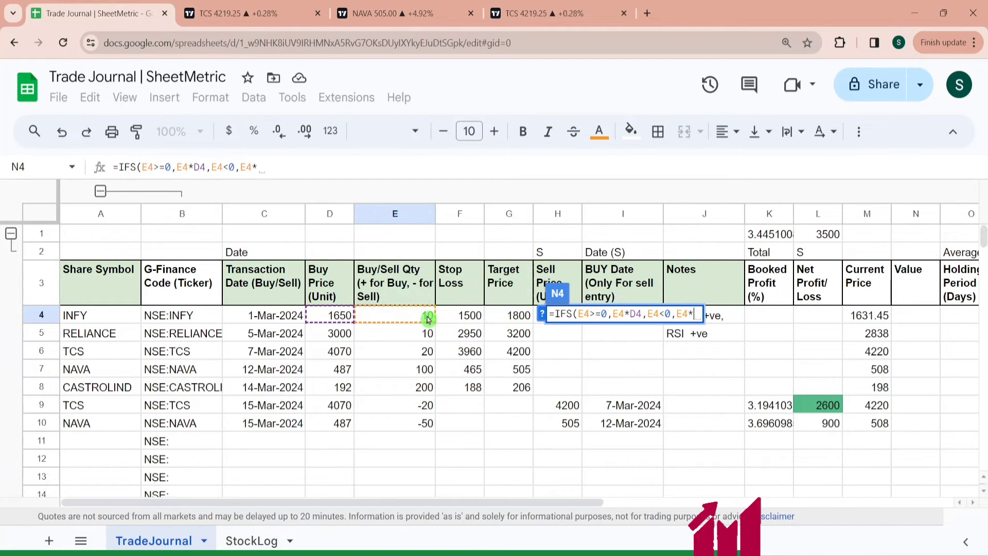
left_click(536, 320)
type(")")
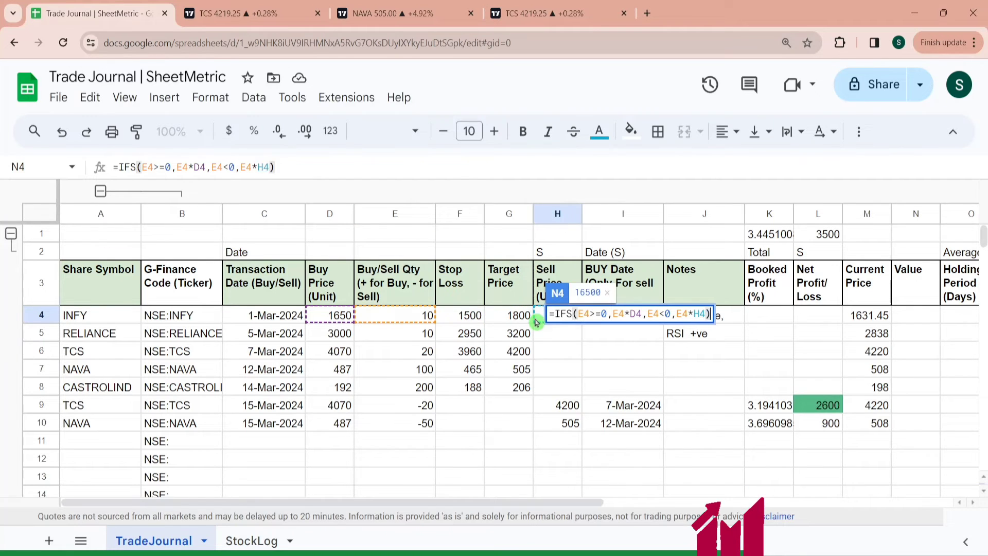
key("Return")
key("Up")
key("ctrl+shift+Down")
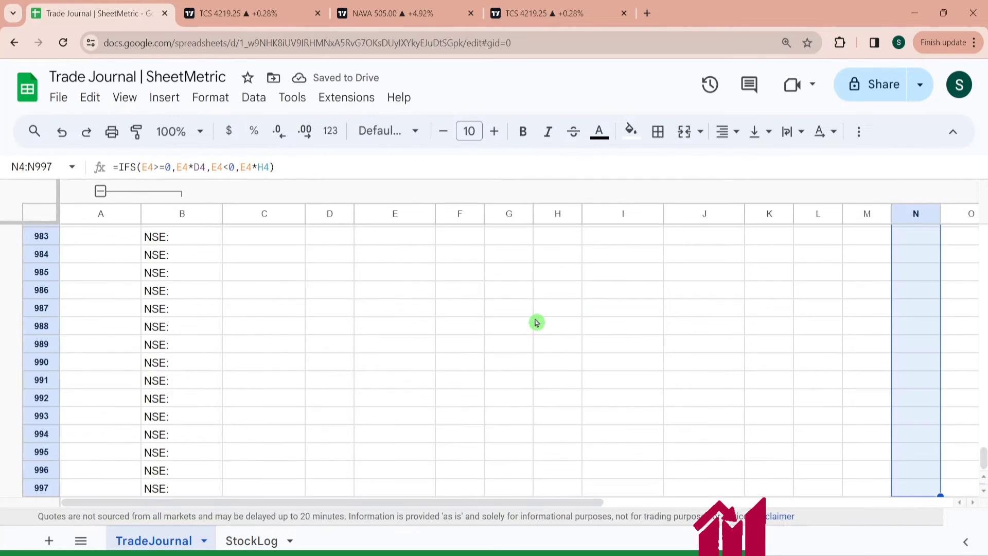
key("ctrl+d")
- Review the filled Value column results and the sell trades' prices and dates
key("ctrl+Up")
key("Down")
key("Down")
key("Down")
key("Down")
key("Down")
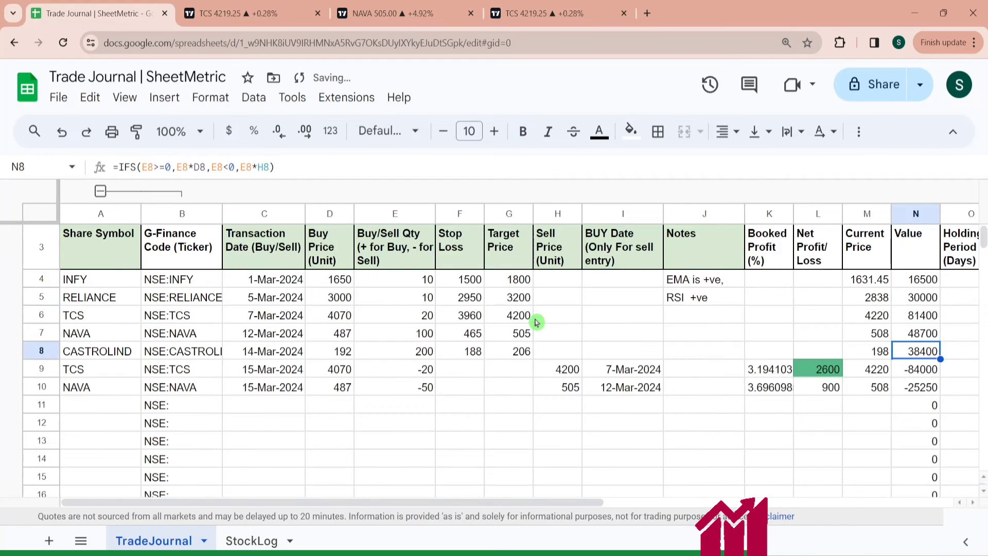
key("Down")
key("Down")
key("Down")
key("Up")
key("Up")
key("Up")
key("Up")
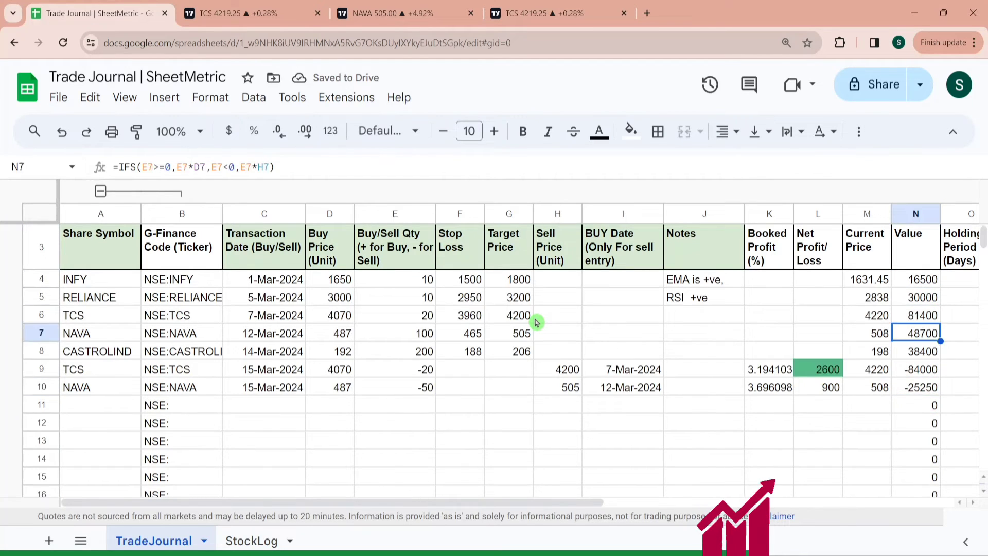
key("Up")
key("Up")
key("Up")
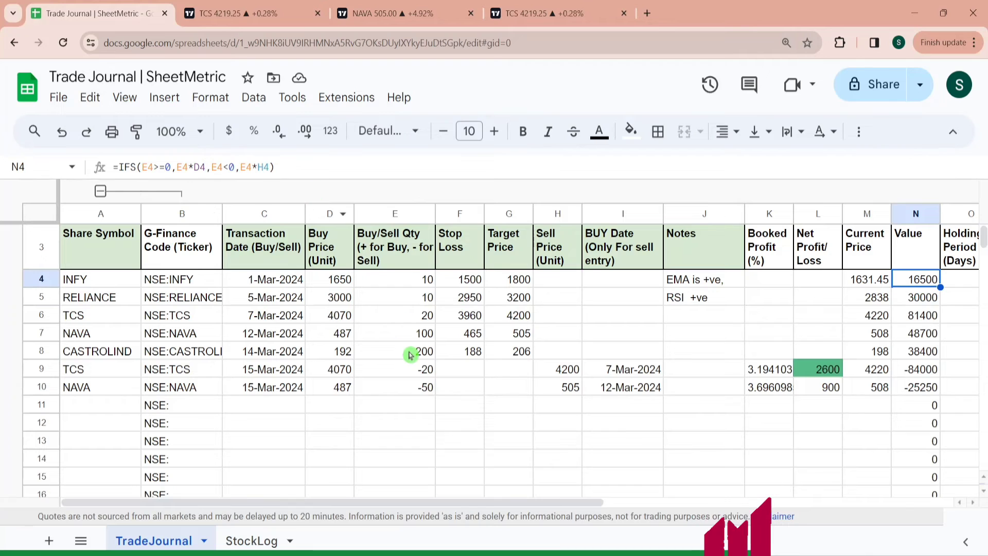
left_click(919, 412)
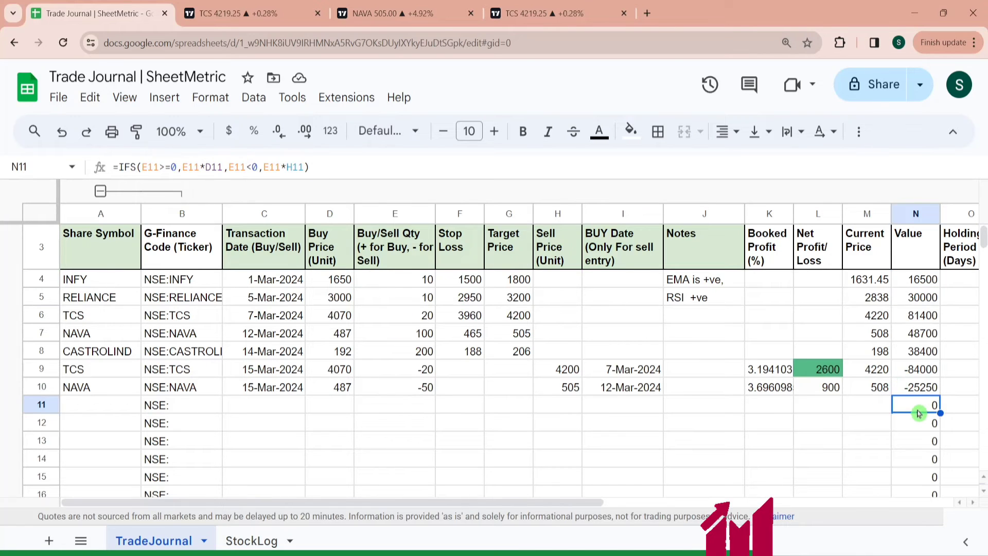
key("Right")
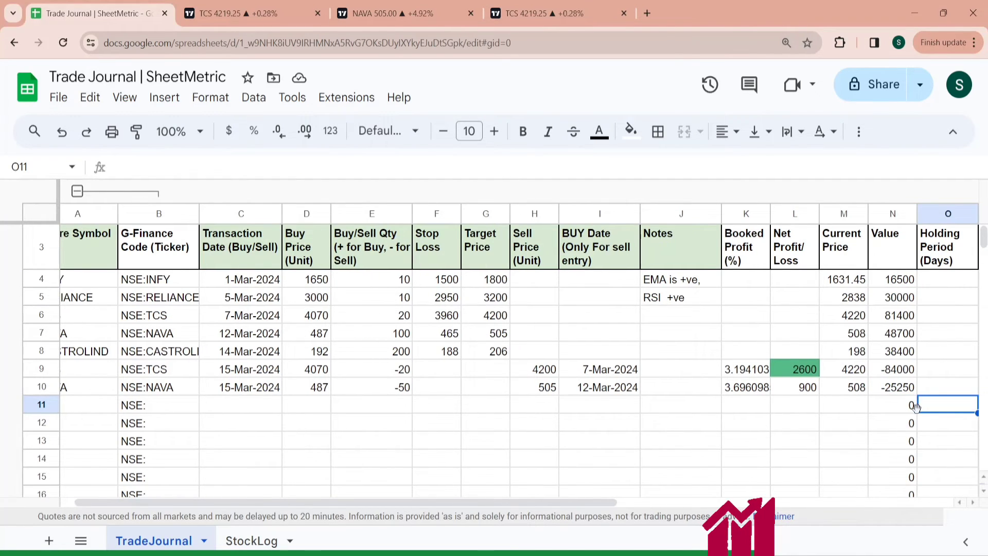
key("Right")
key("Right")
key("Left")
key("Up")
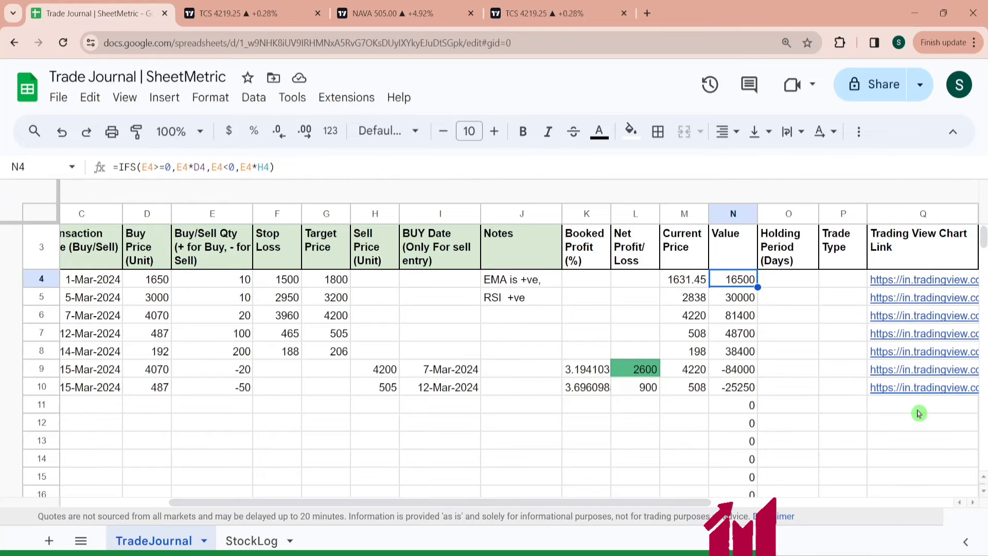
key("Down")
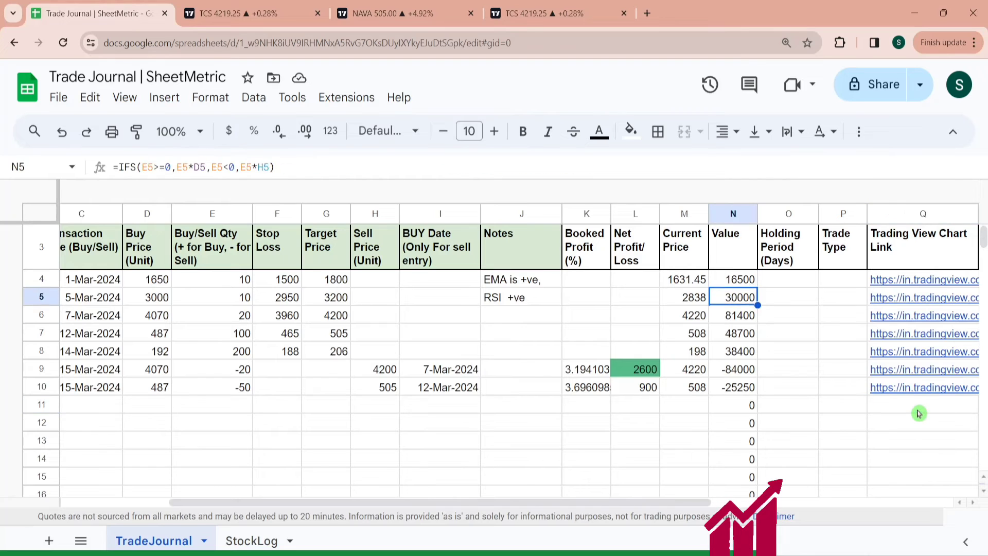
key("Down")
key("Down")
key("Down")
key("Down")
key("Down")
key("Left")
key("Left")
key("Left")
key("Left")
key("Left")
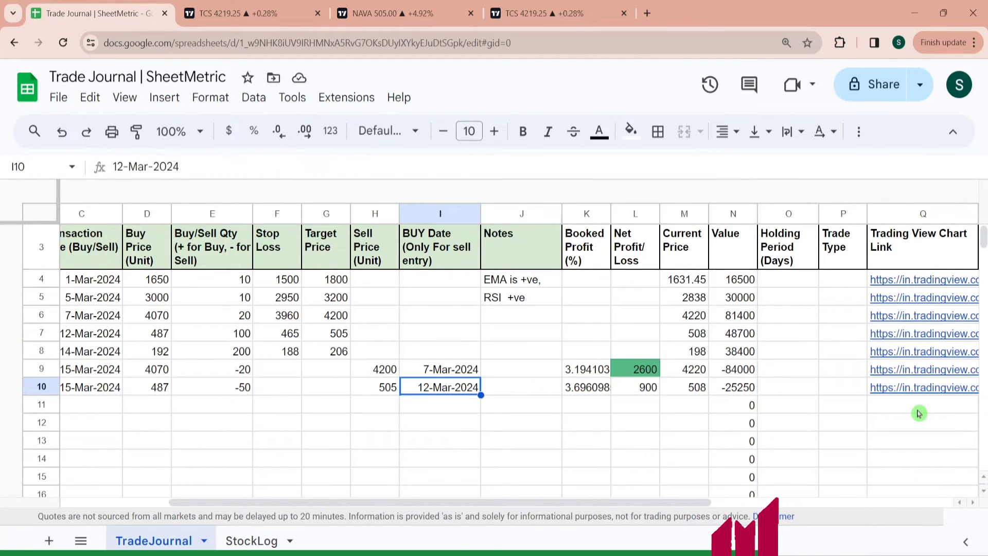
- Enter the holding period formula =C9-I9 in O9 and extend it to O10
key("Up")
key("Right")
key("Right")
key("Right")
key("Right")
key("Right")
key("Right")
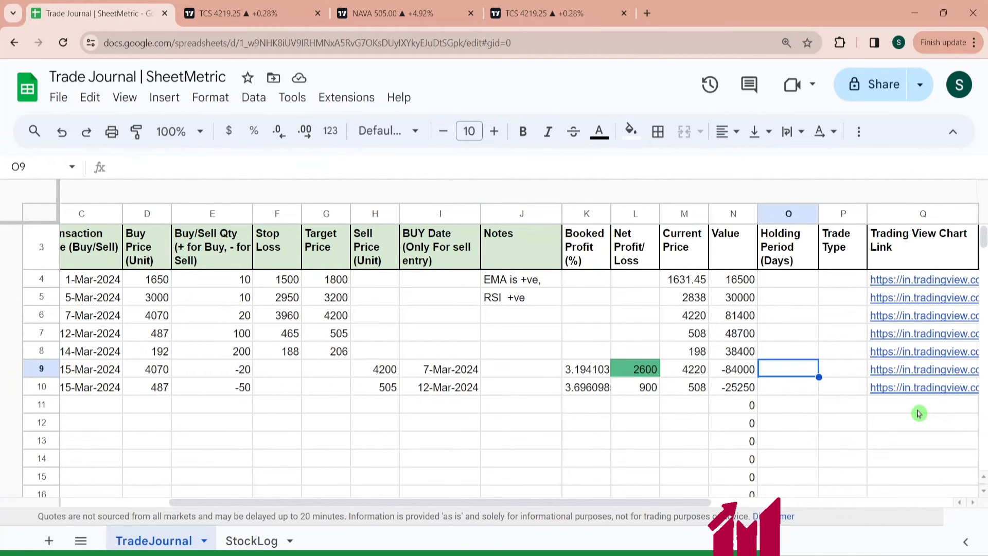
type("=")
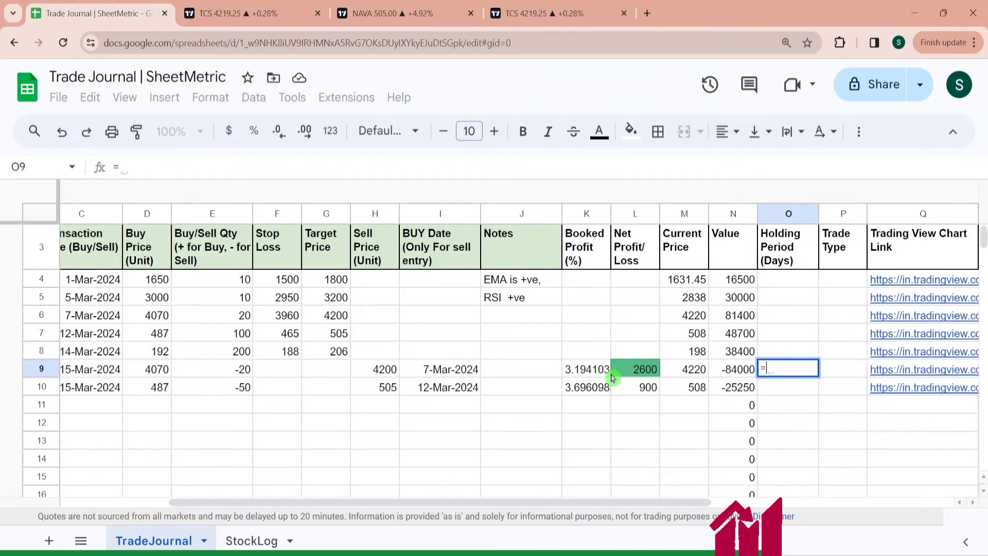
left_click(109, 367)
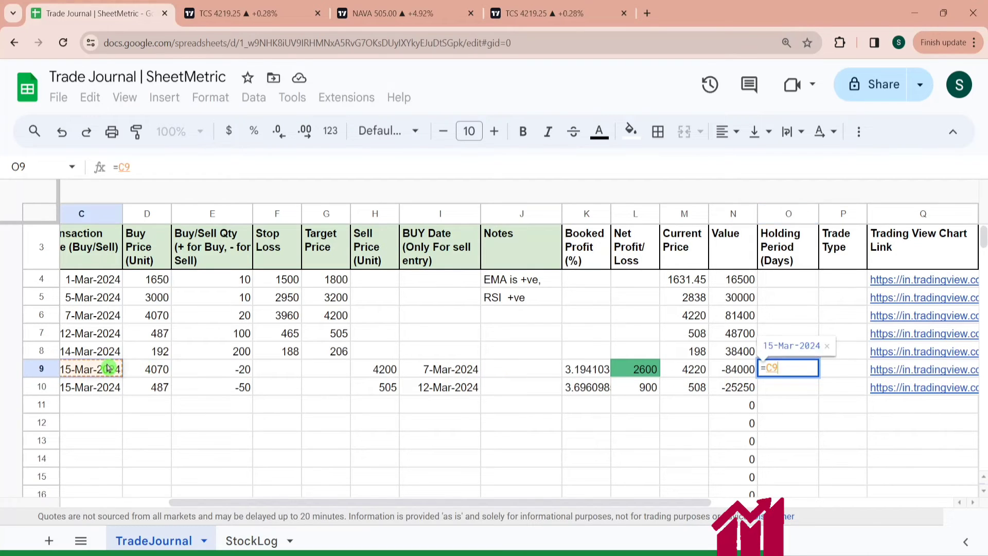
type("-")
left_click(459, 374)
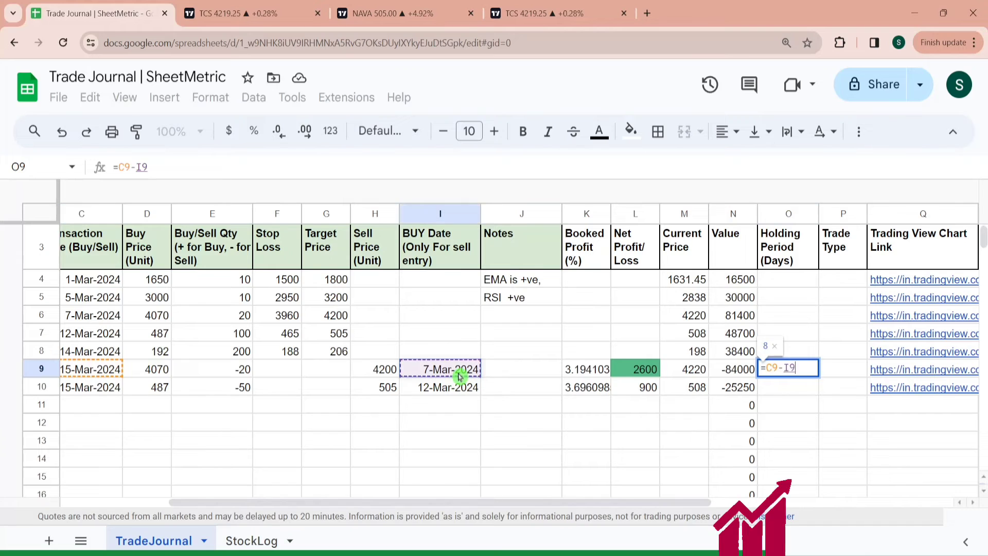
key("Return")
key("Up")
key("shift+Down")
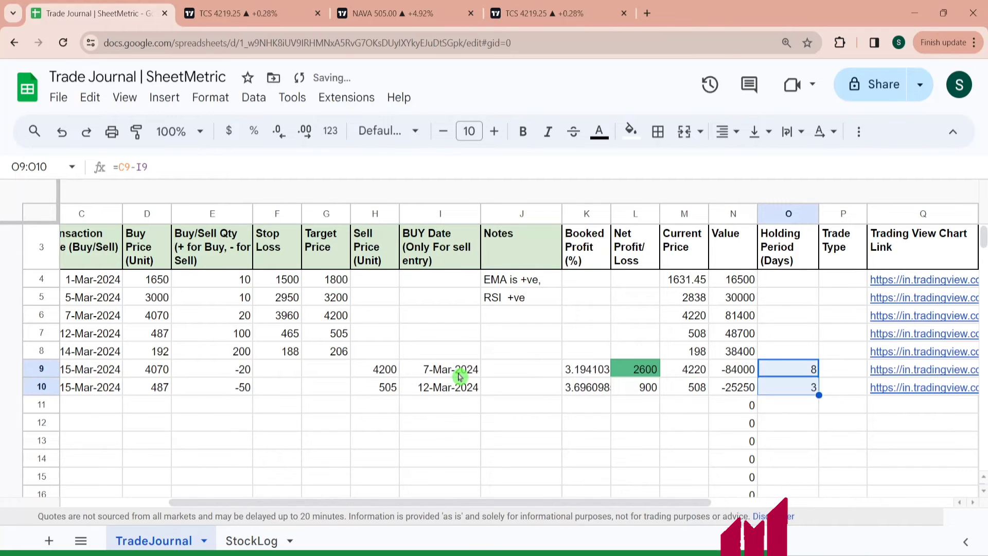
key("Down")
key("Up")
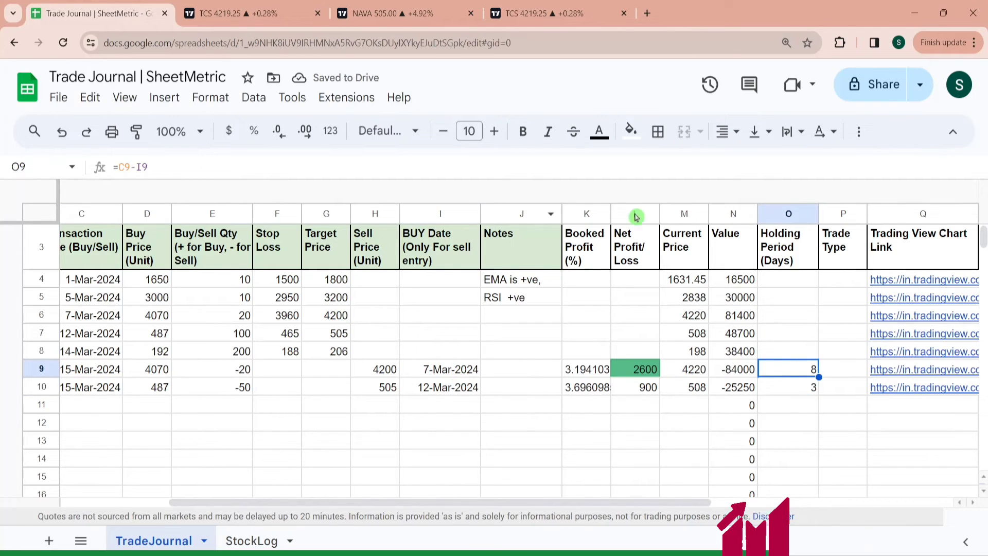
- Enter =IF(E4>=0,"",C4-I4) as the holding period in O4 and apply it through O997
left_click(786, 283)
type("=I")
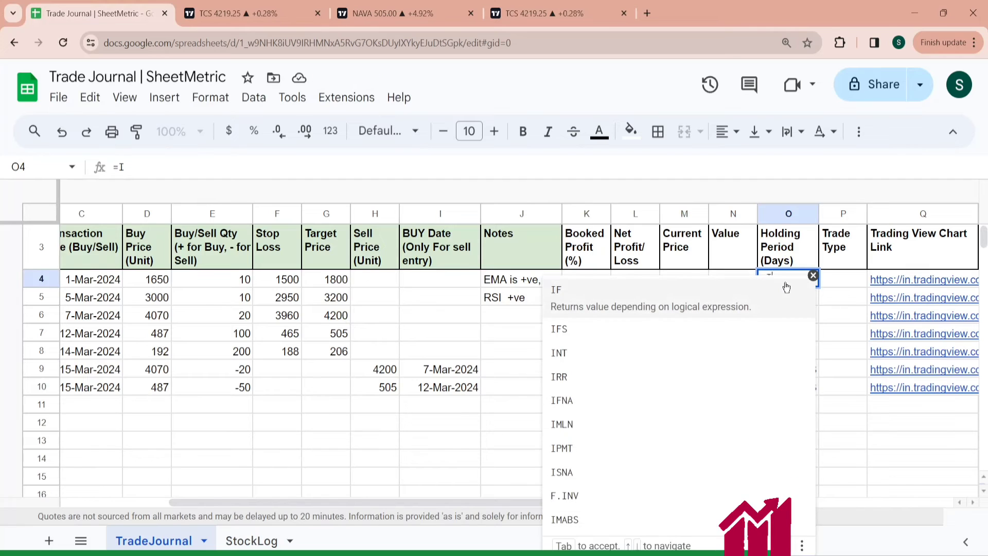
type("F(")
left_click(222, 287)
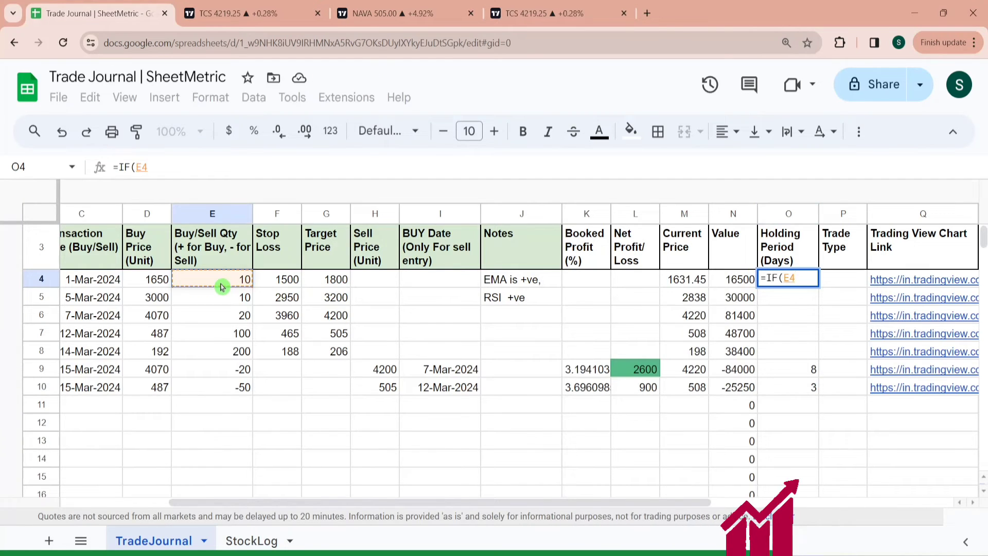
type(">=0,\"\",")
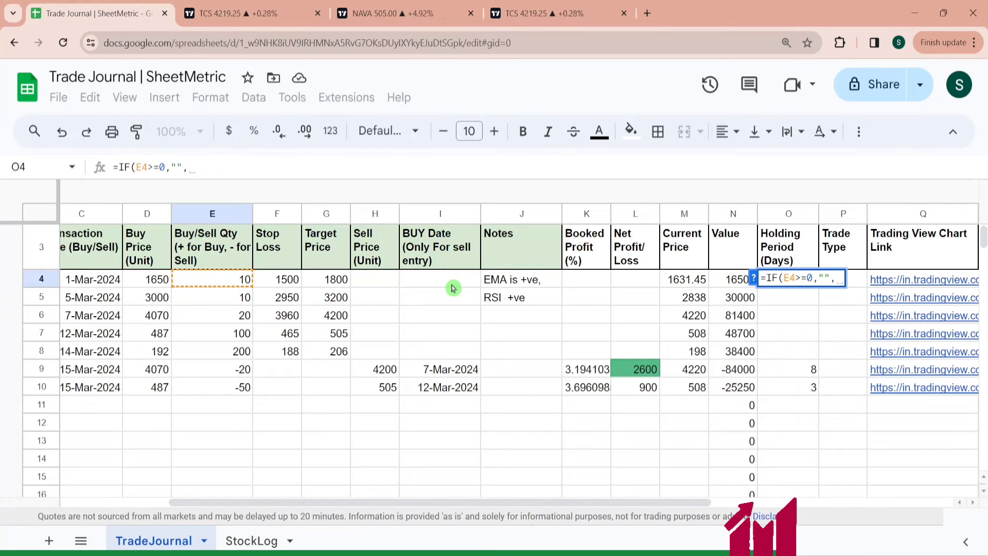
left_click(101, 278)
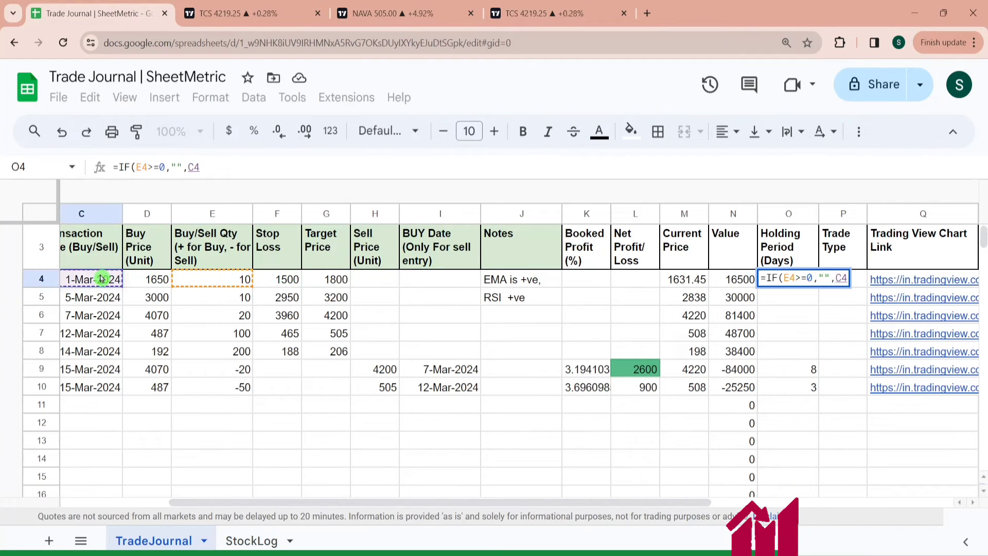
type("-")
left_click(453, 278)
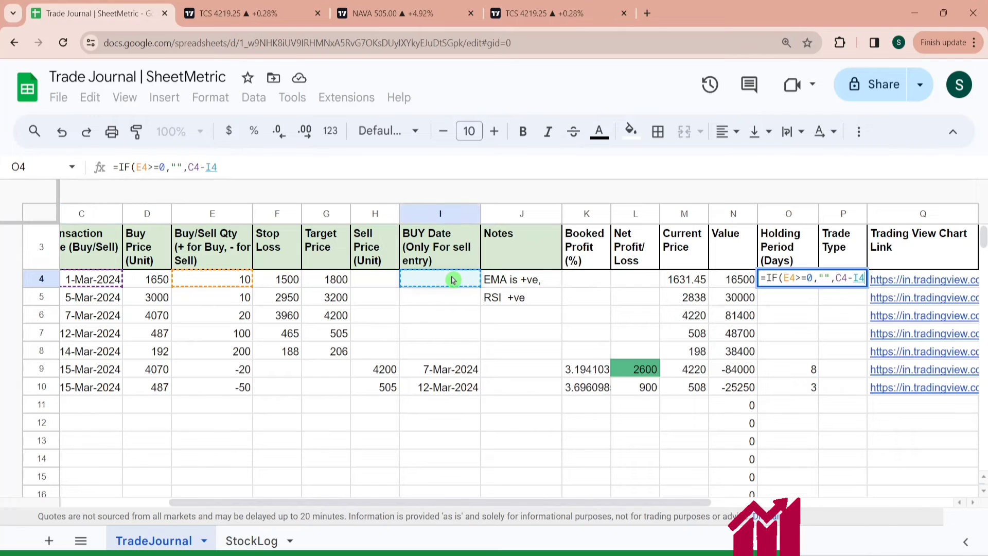
key("ctrl+Return")
key("ctrl+shift+Down")
key("ctrl+shift+Down")
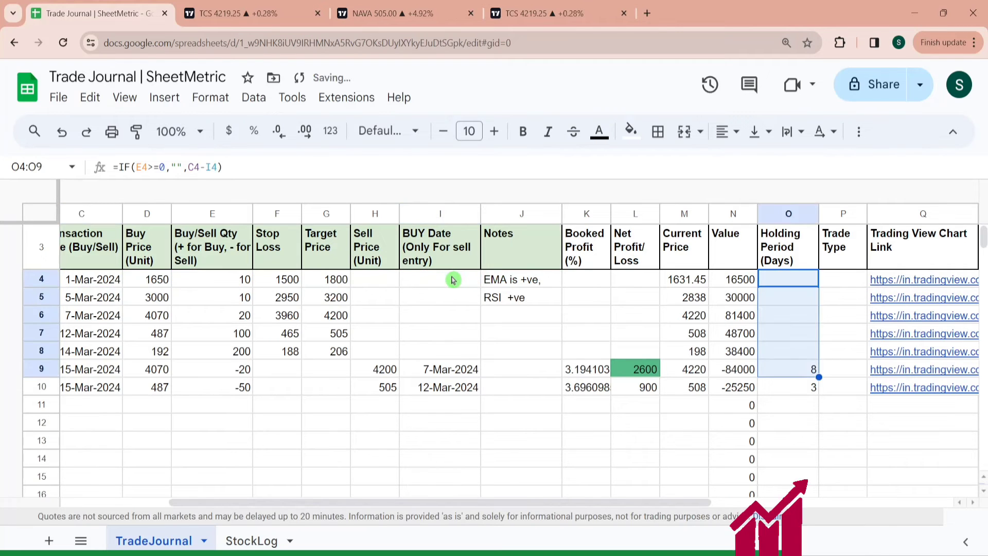
key("ctrl+shift+Down")
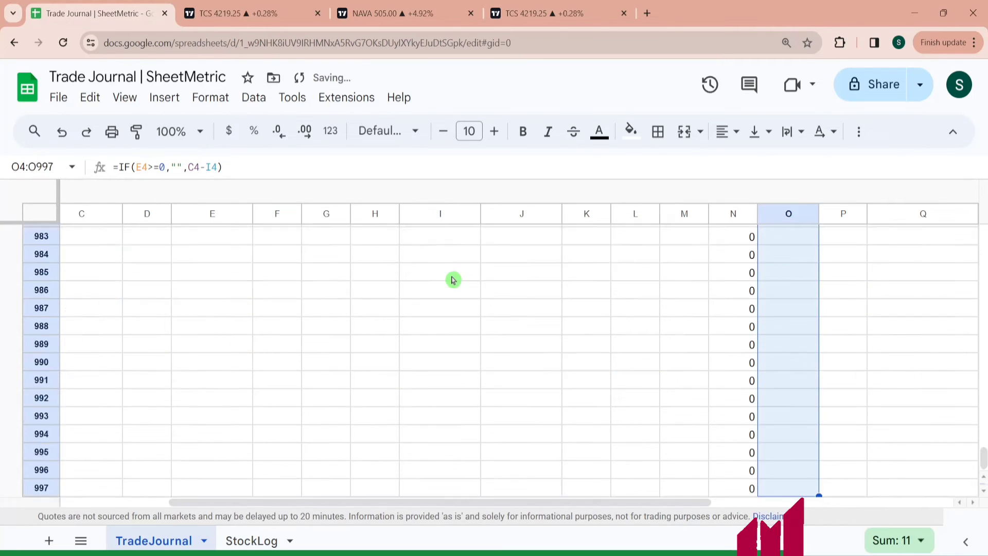
key("ctrl+Down")
key("Right")
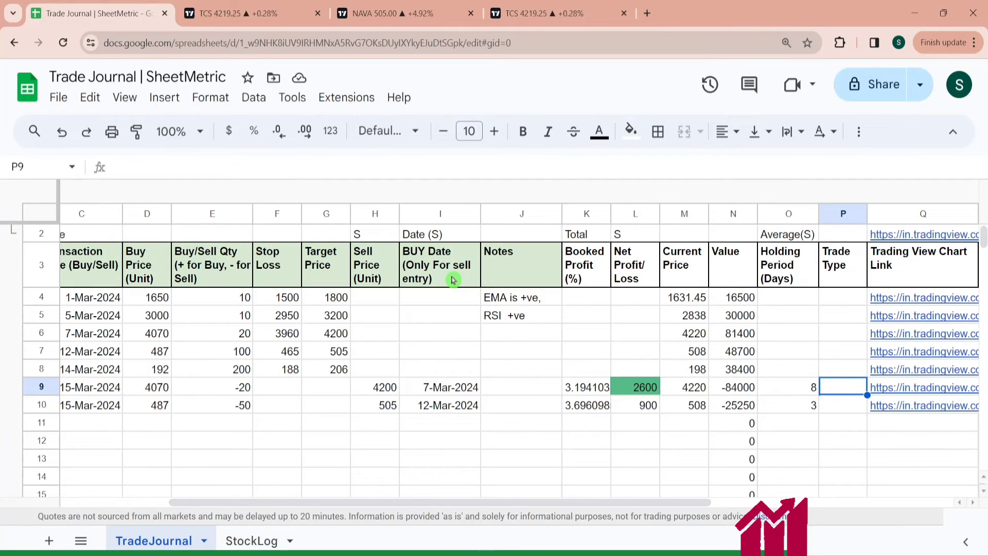
- Check the transaction date, buy date and holding period formula in row 10
left_click(108, 406)
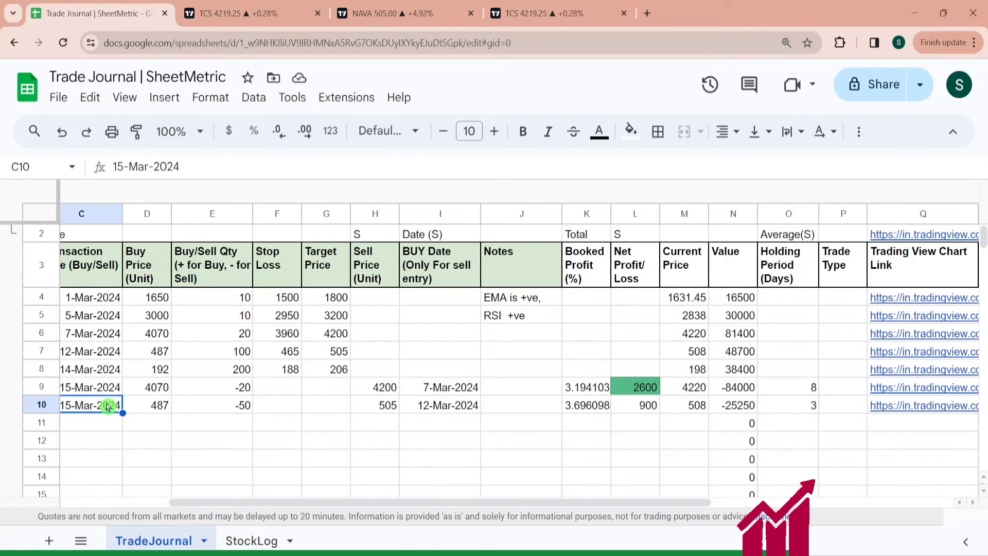
left_click(459, 410)
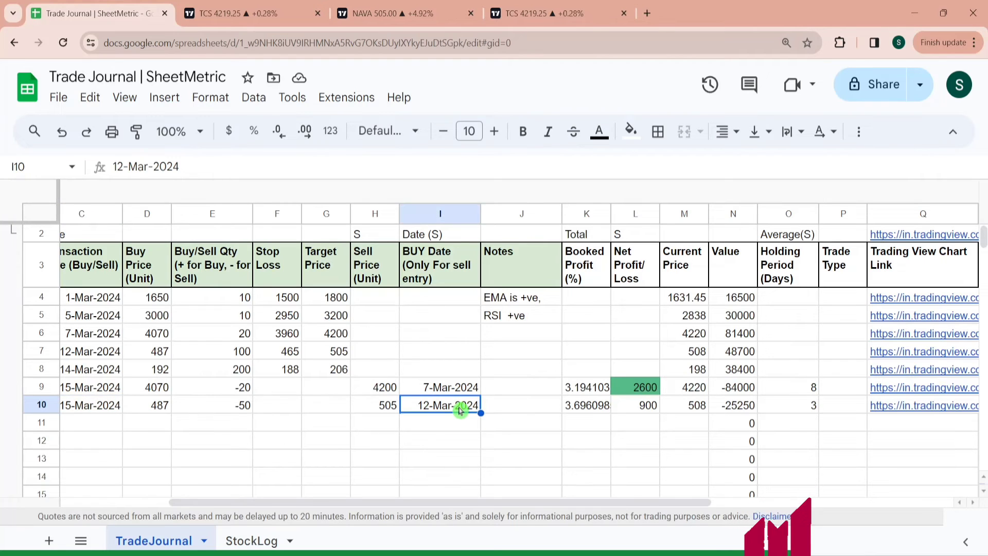
key("Right")
key("Right")
key("Right")
key("Right")
key("Right")
key("Right")
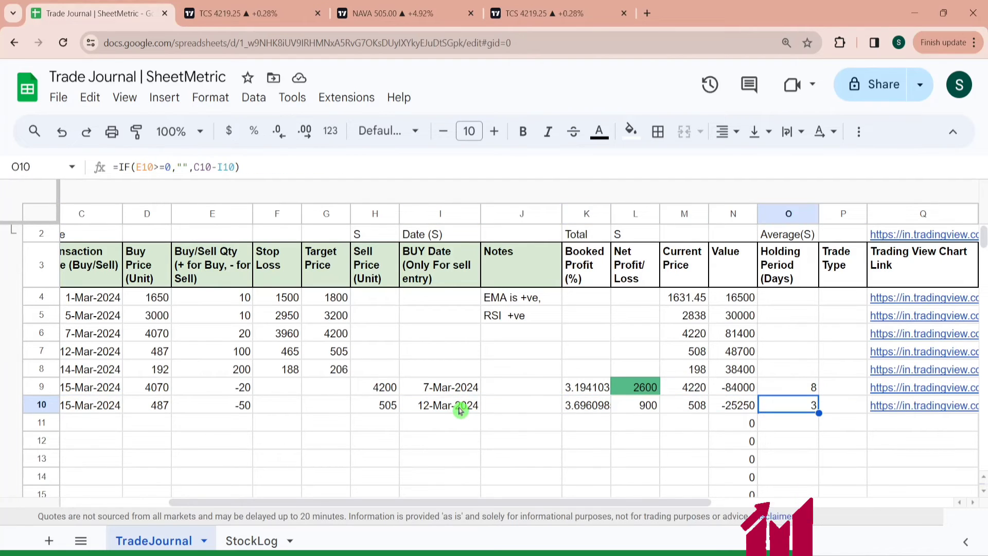
key("Right")
key("Right")
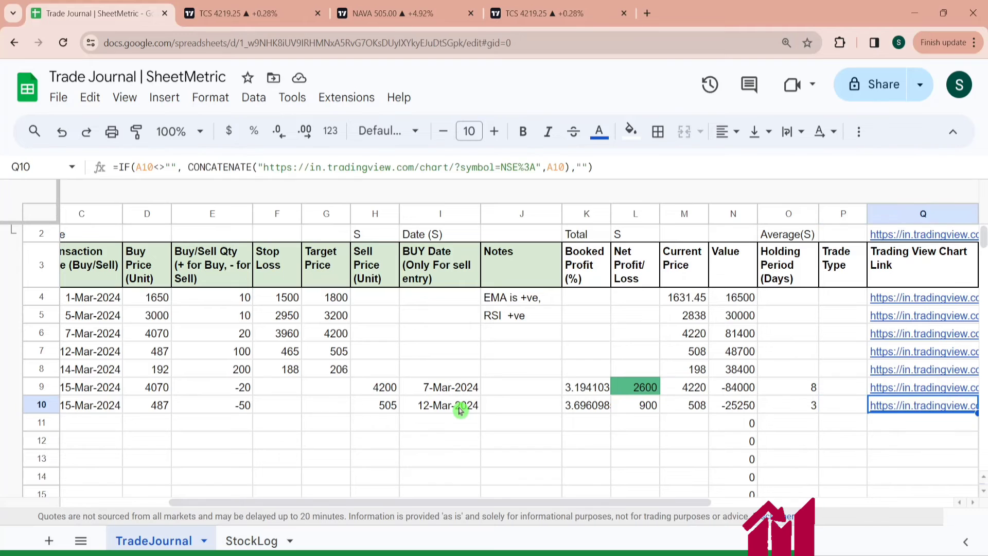
key("Left")
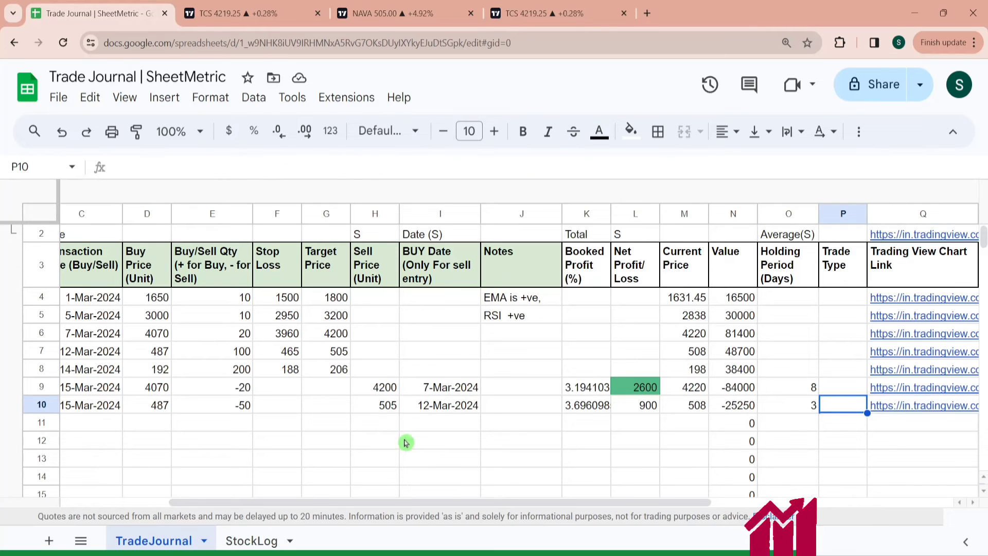
left_click_drag(327, 501, 217, 508)
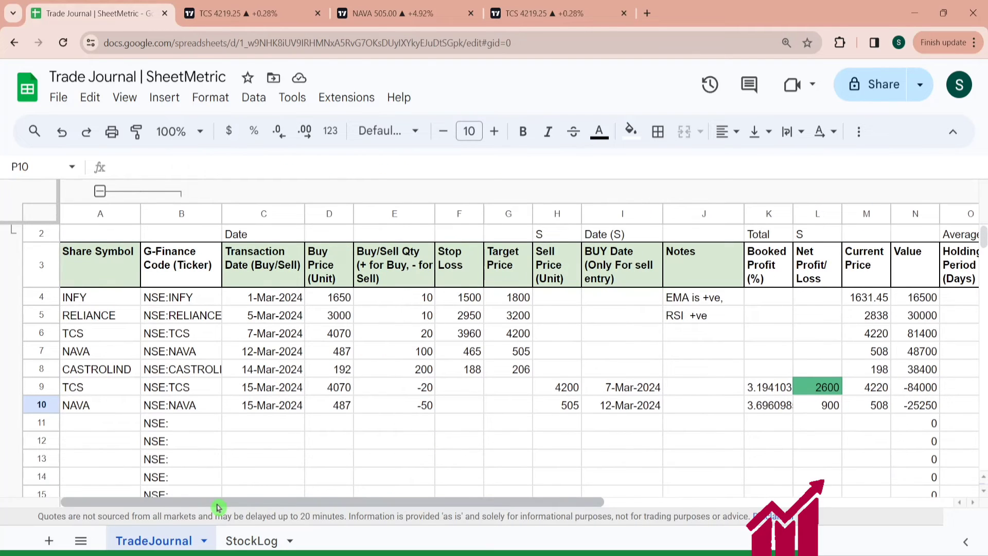
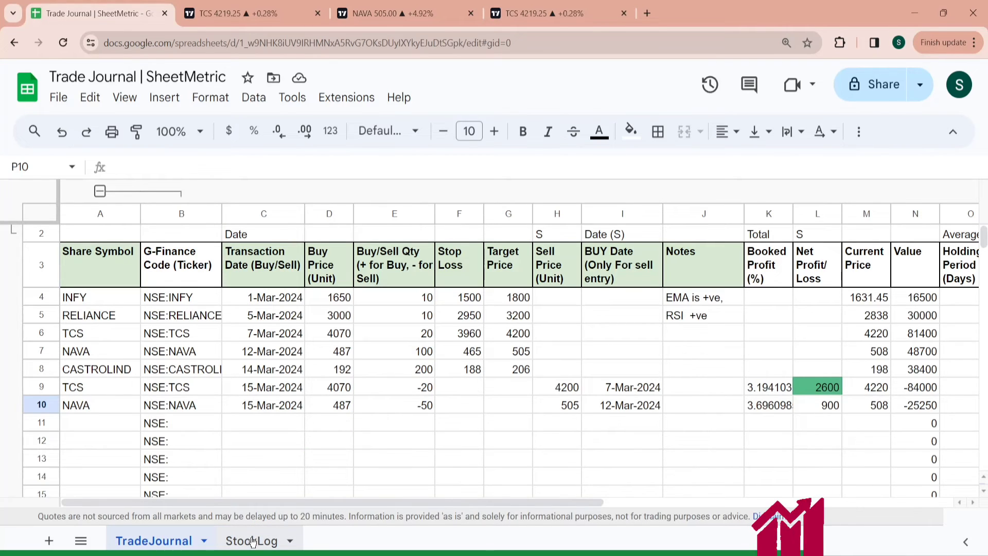
- Open the Sample Stock Log reference spreadsheet linked on the StockLog sheet
left_click(252, 542)
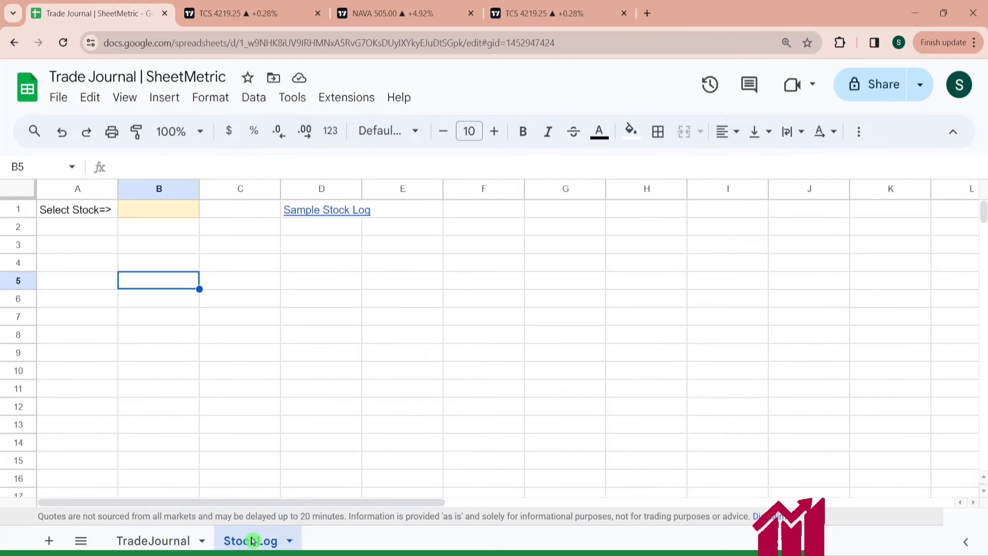
left_click(341, 218)
left_click(353, 236)
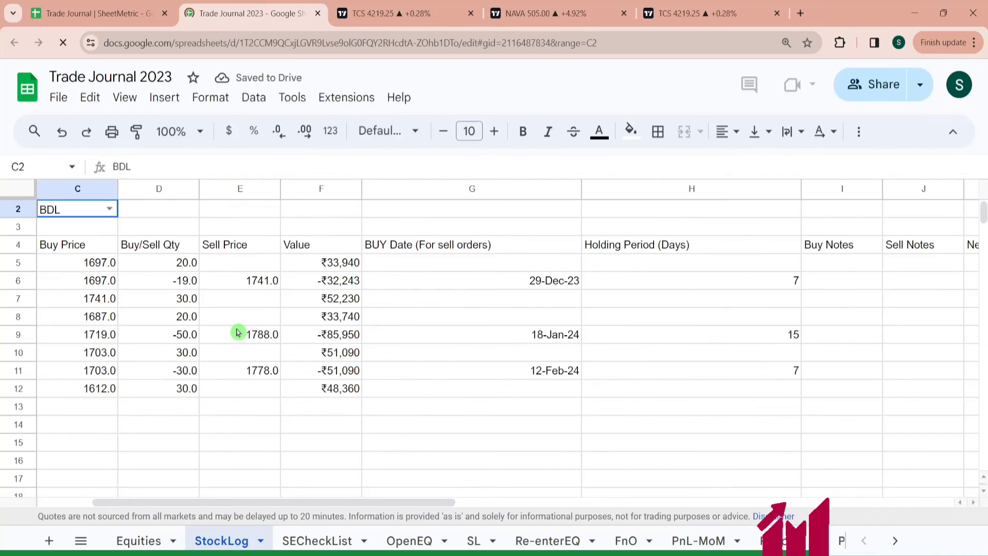
- Switch the sample log's scrip selector between ANANTRAJ and ARVIND to review how its trade history changes
left_click(107, 210)
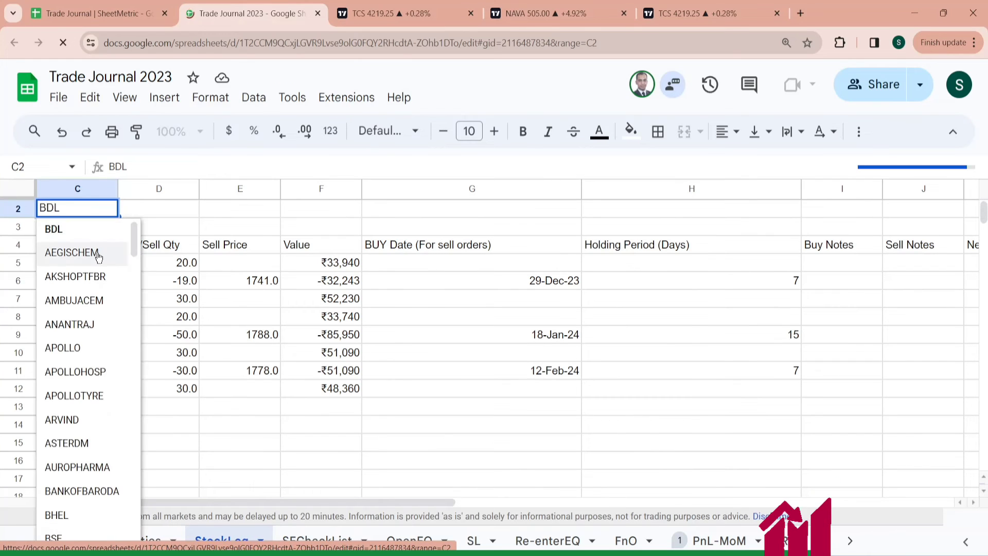
left_click(88, 324)
left_click_drag(276, 503, 109, 500)
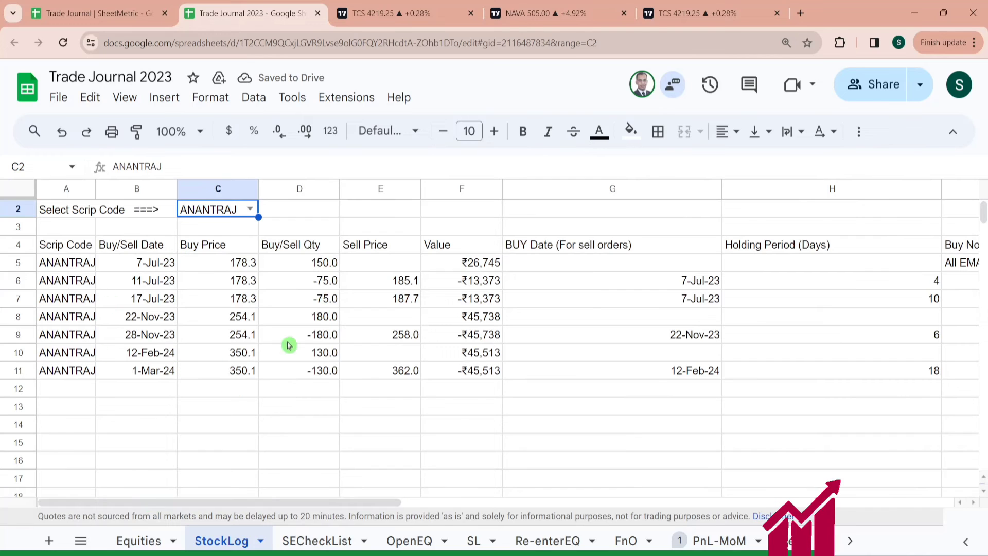
left_click(252, 212)
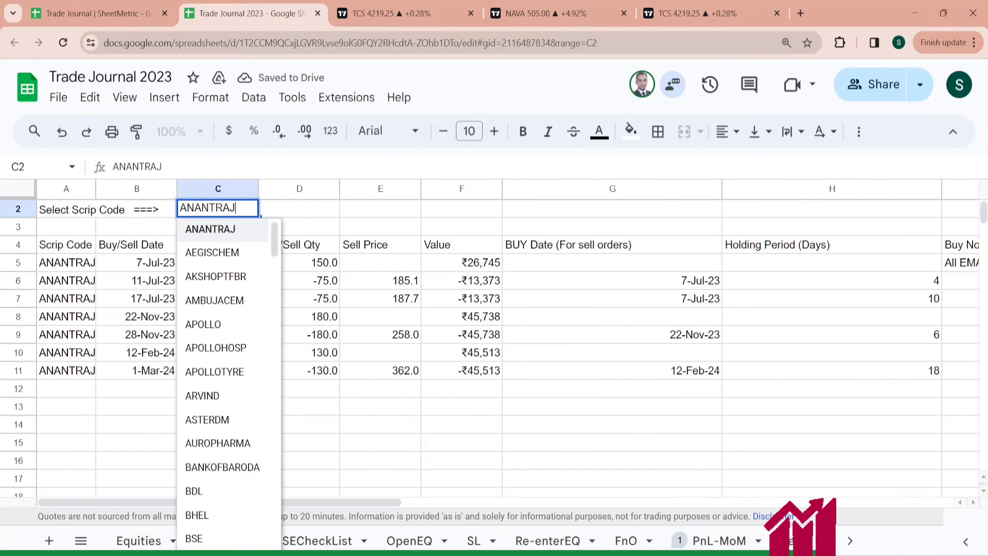
left_click(247, 398)
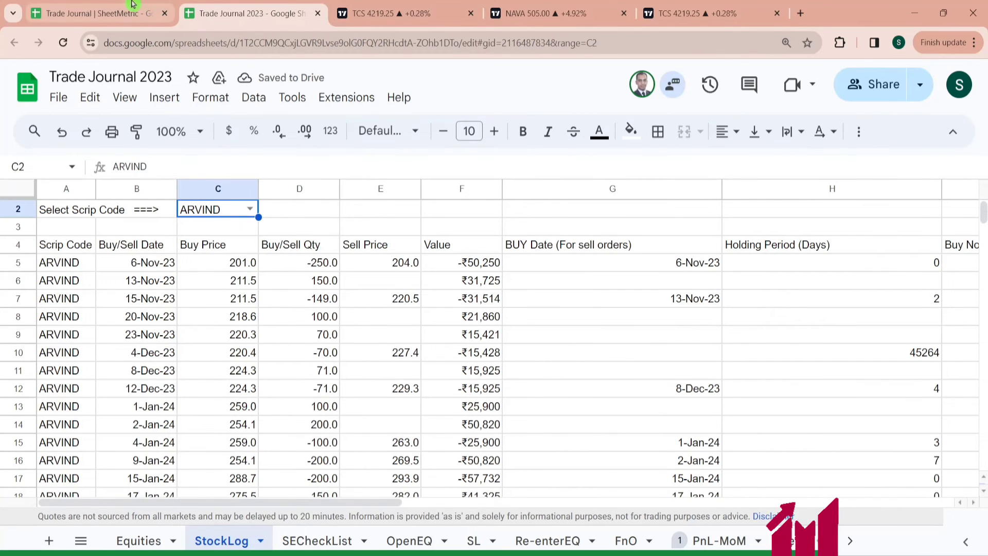
- Return to the Trade Journal file and collapse the G-Finance Code column group on the TradeJournal sheet
left_click(135, 11)
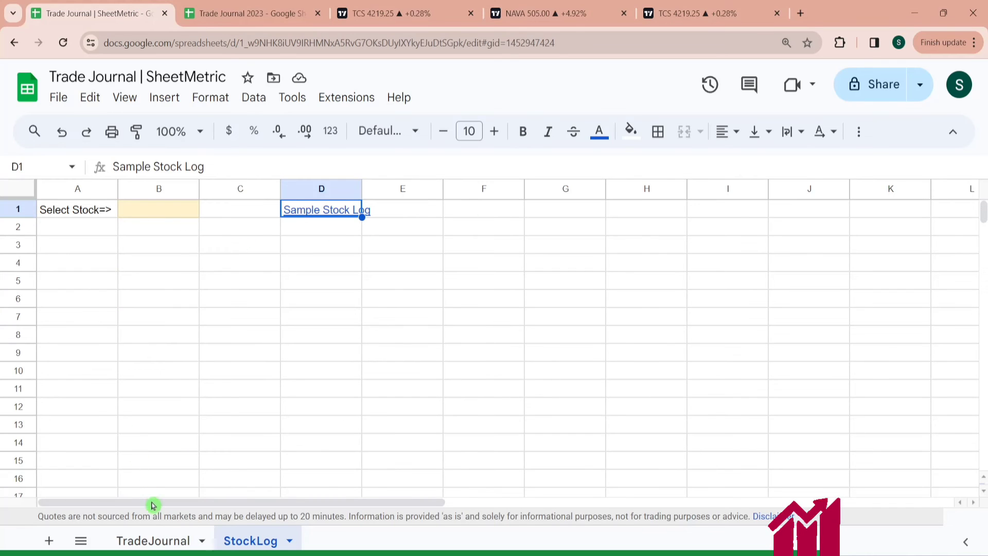
left_click(156, 539)
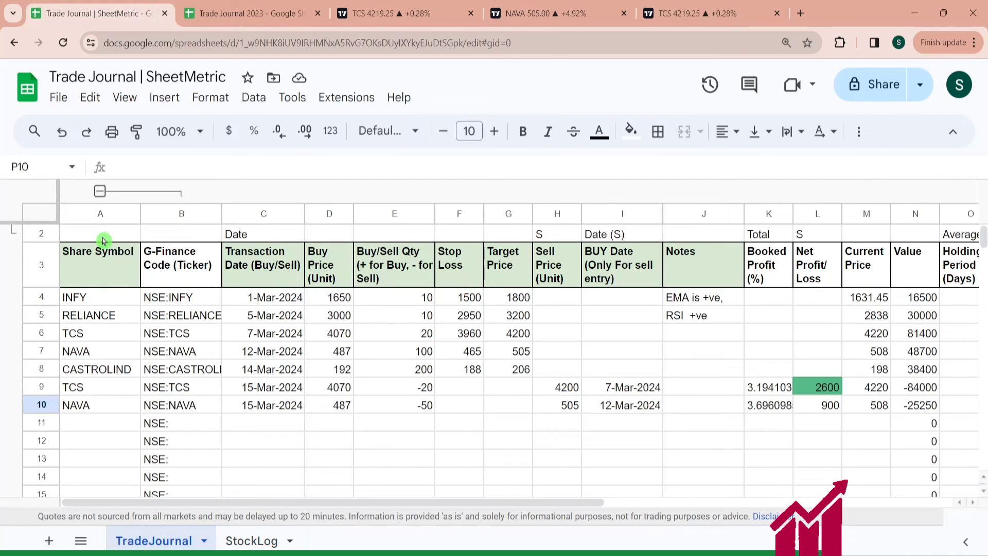
left_click(101, 191)
left_click(99, 297)
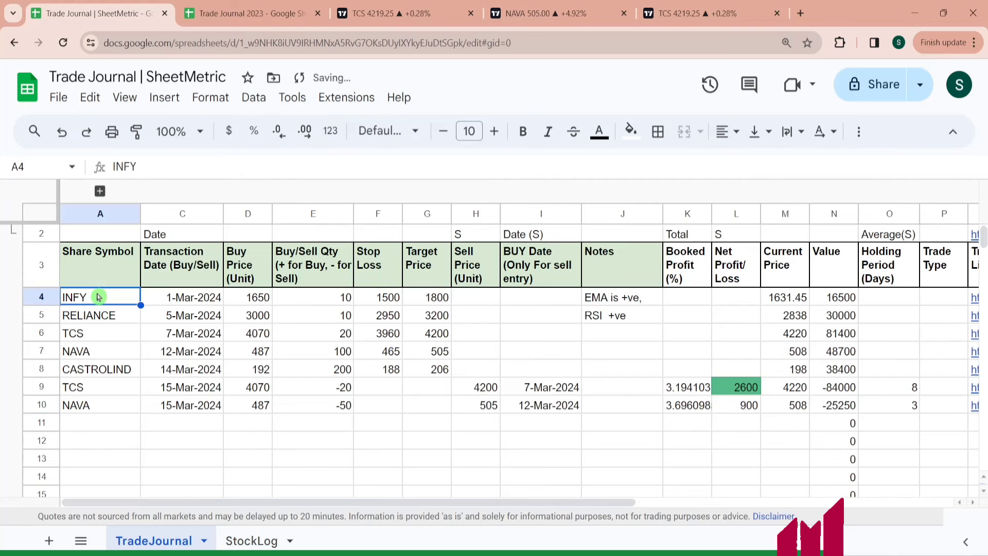
- Enter =UNIQUE(TradeJournal!A4:A997) in StockLog cell Z1 to list the distinct share symbols
left_click(263, 542)
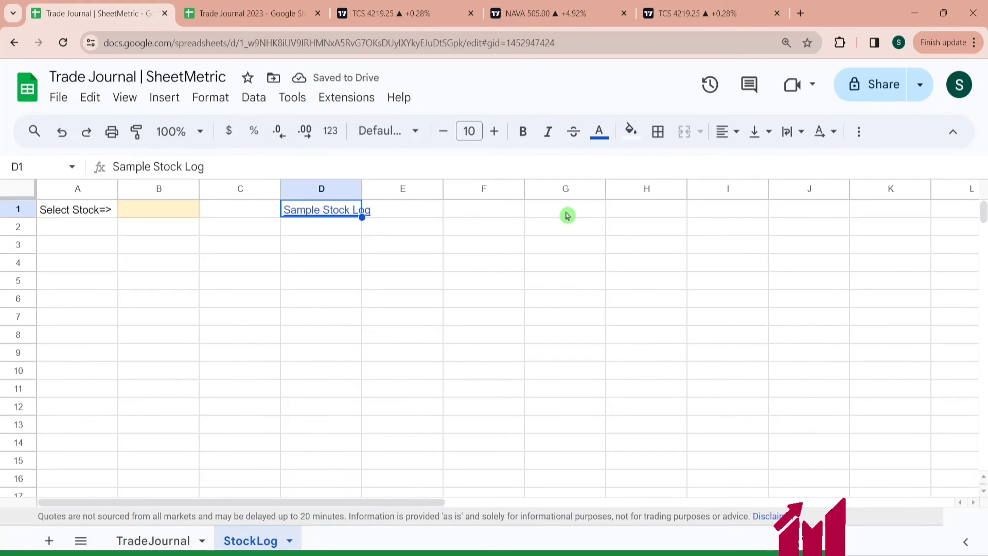
key("ctrl+Right")
type("=uni")
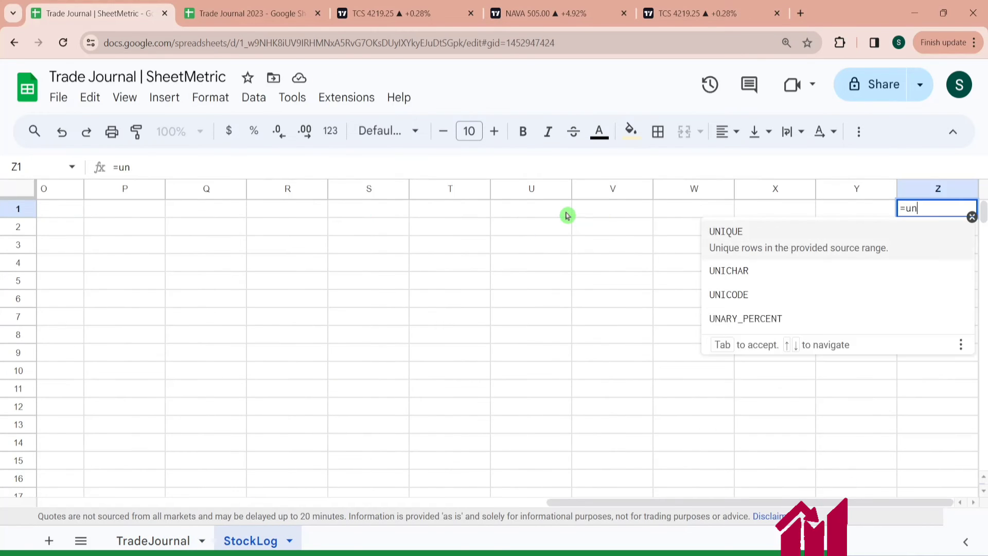
left_click(787, 249)
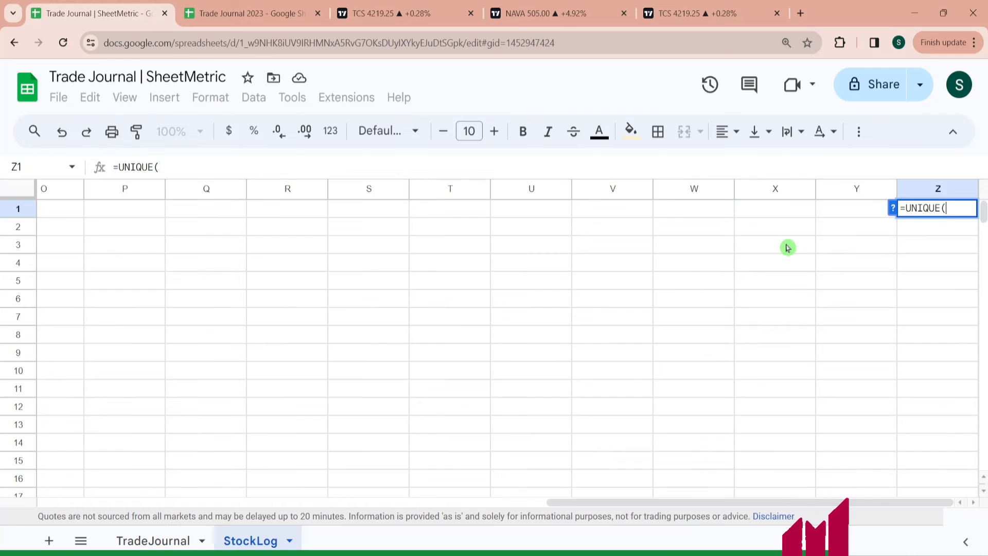
left_click(151, 540)
left_click(101, 298)
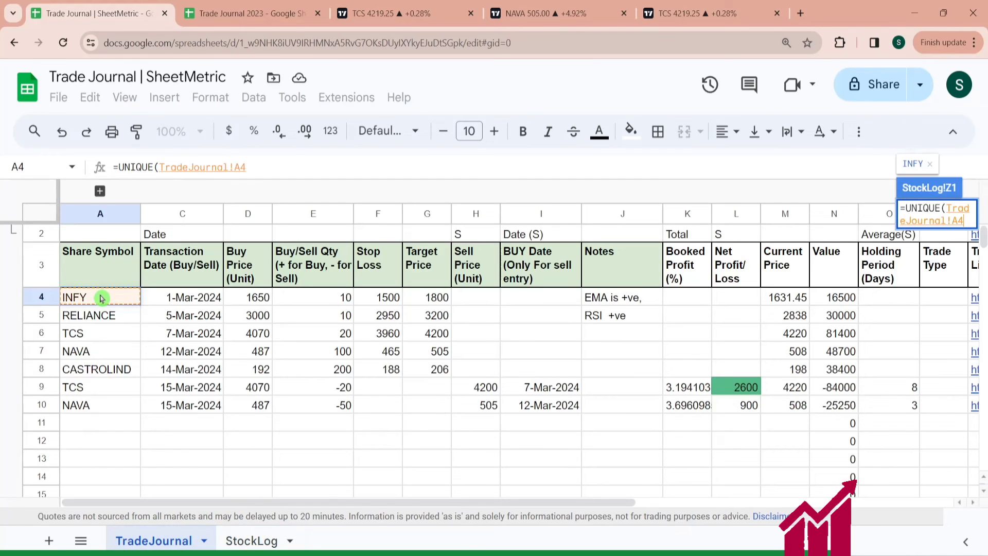
key("ctrl+shift+Down")
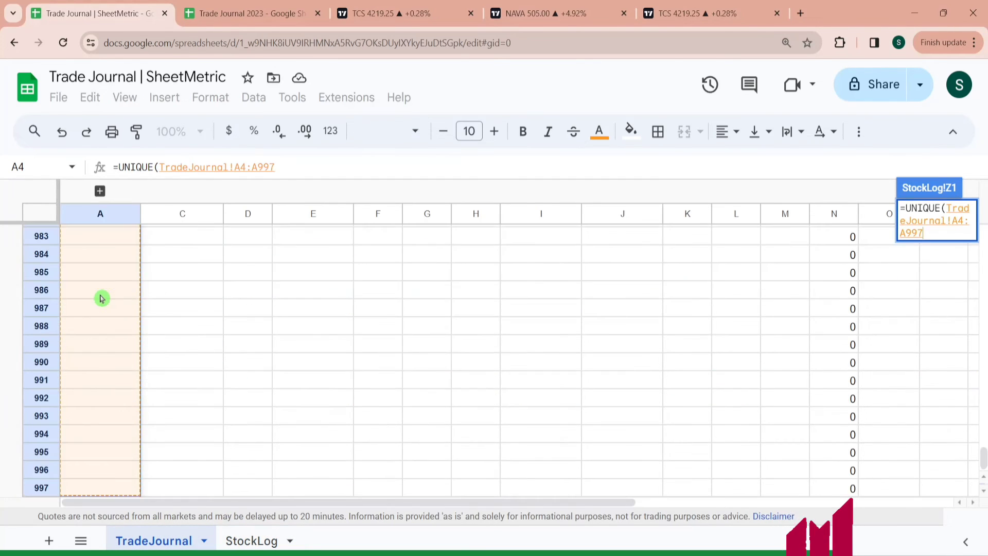
type(")")
key("Return")
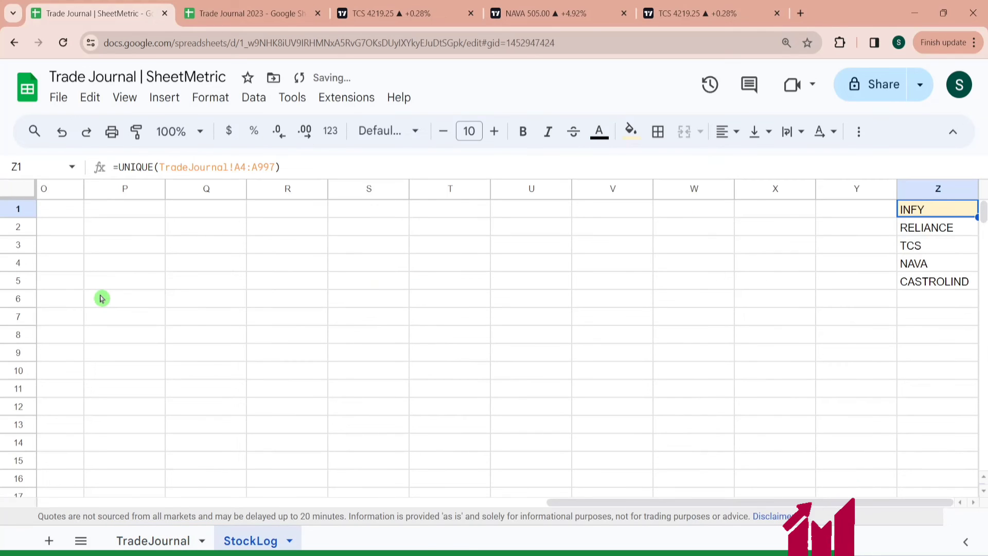
- Add a dropdown-from-range data validation to StockLog B1 using the symbol list in Z1:Z1000
left_click(941, 285)
key("Down")
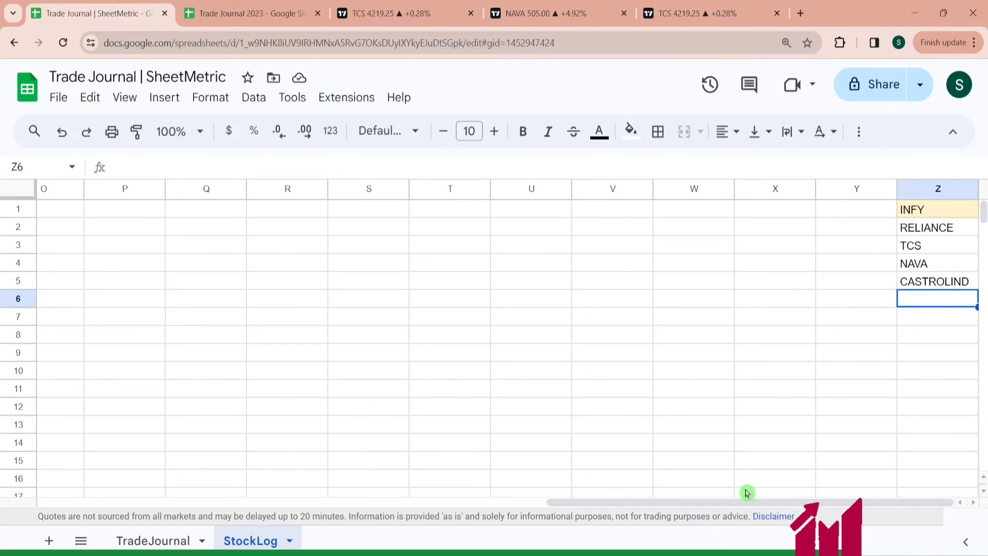
left_click_drag(695, 502, 88, 484)
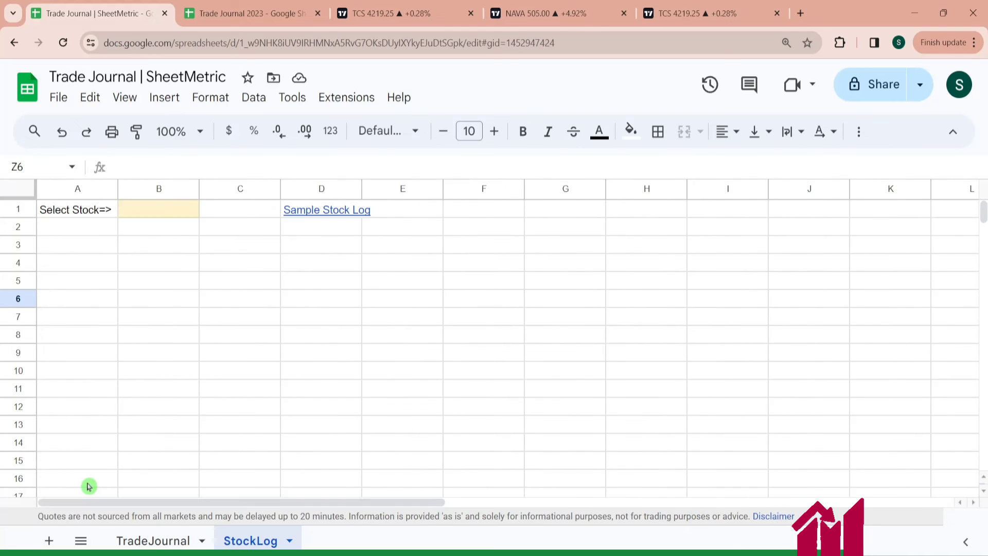
left_click(175, 209)
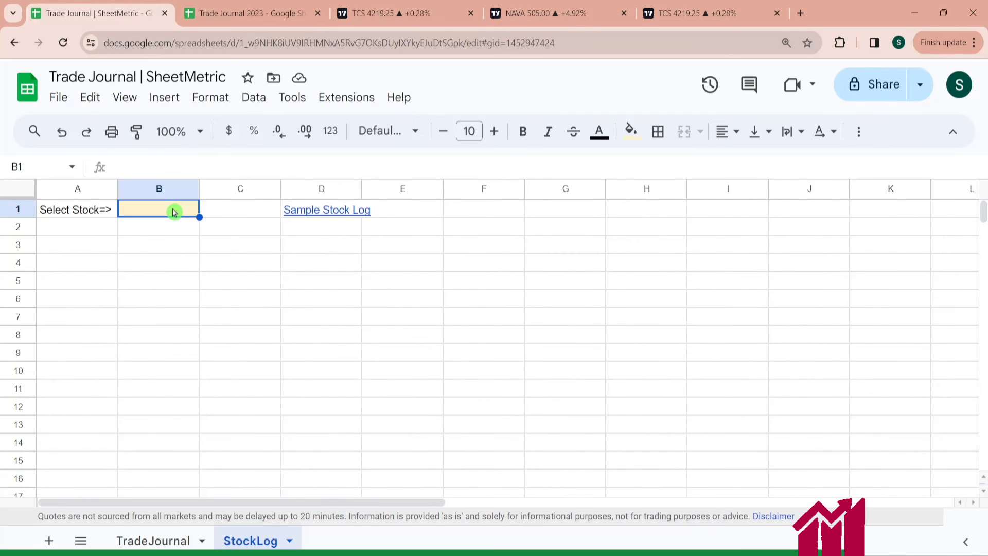
left_click(266, 108)
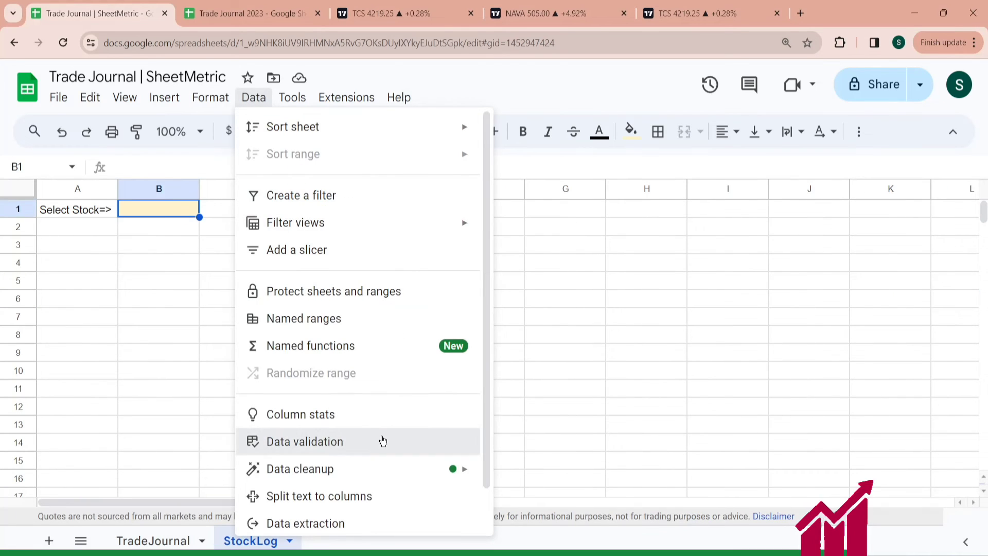
left_click(383, 441)
left_click(908, 192)
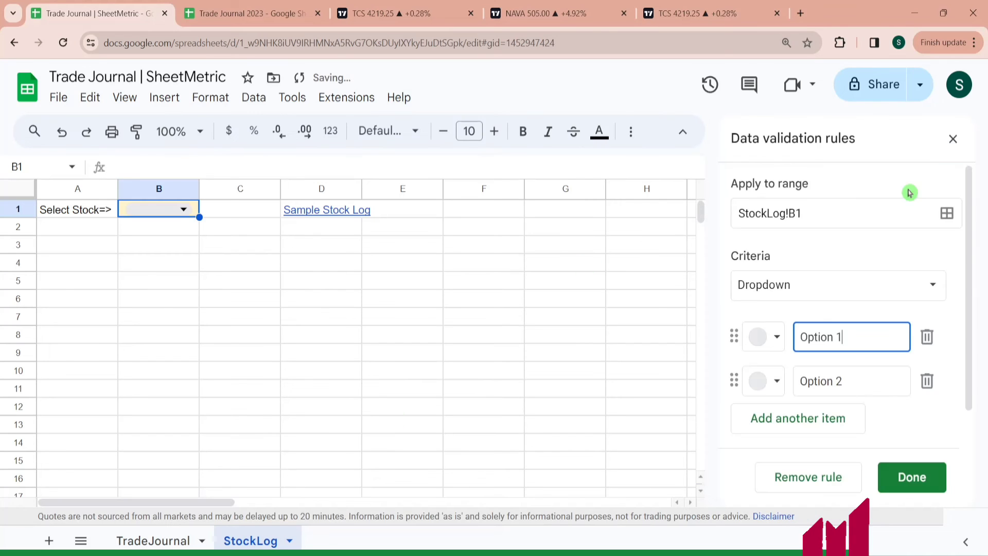
left_click(927, 283)
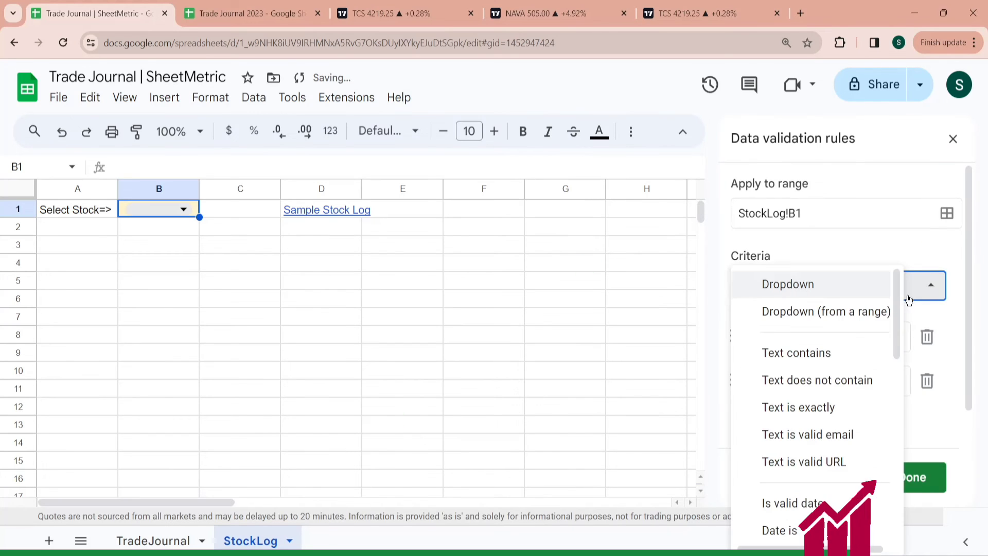
left_click(867, 312)
left_click_drag(209, 503, 624, 488)
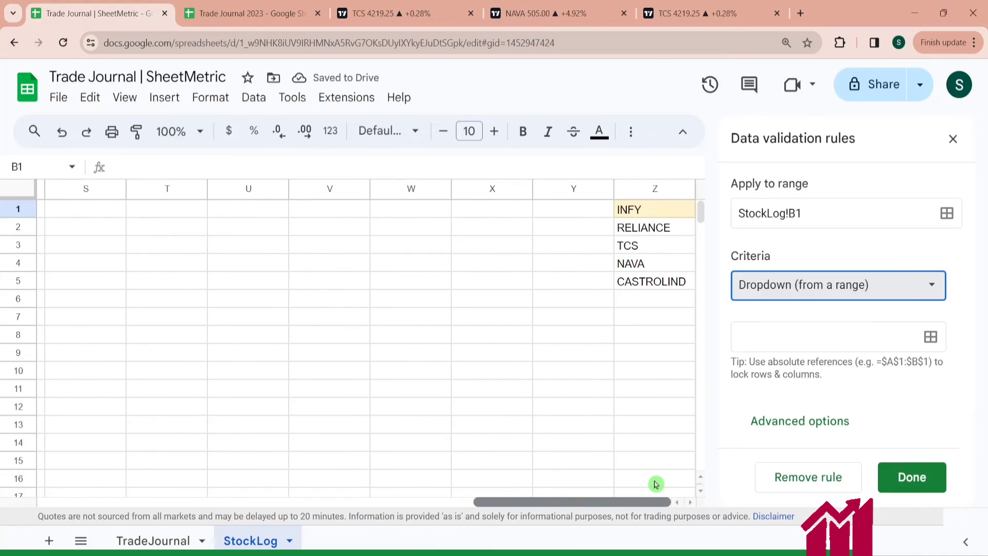
left_click(655, 209)
left_click(930, 337)
left_click(660, 209)
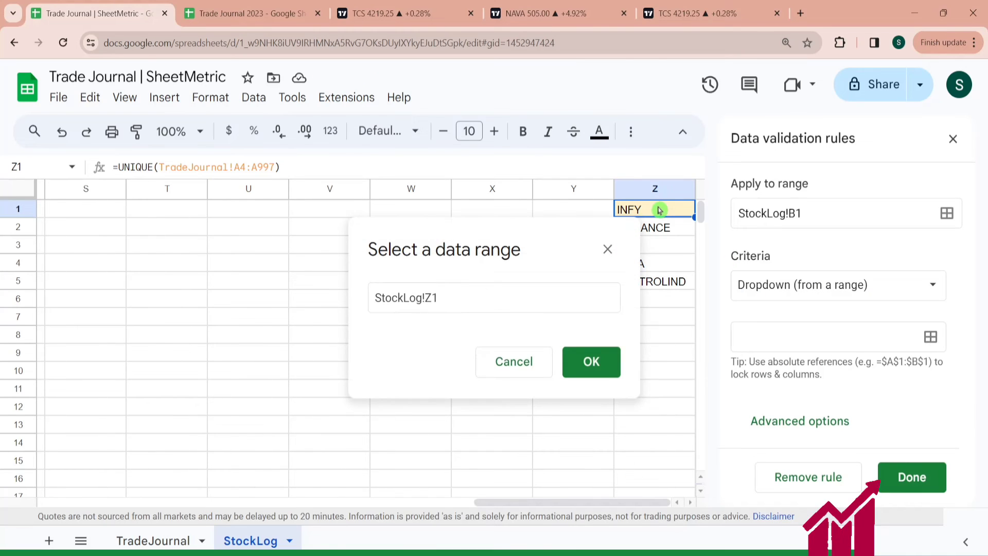
key("ctrl+shift+Down")
key("ctrl+shift+Down")
key("Return")
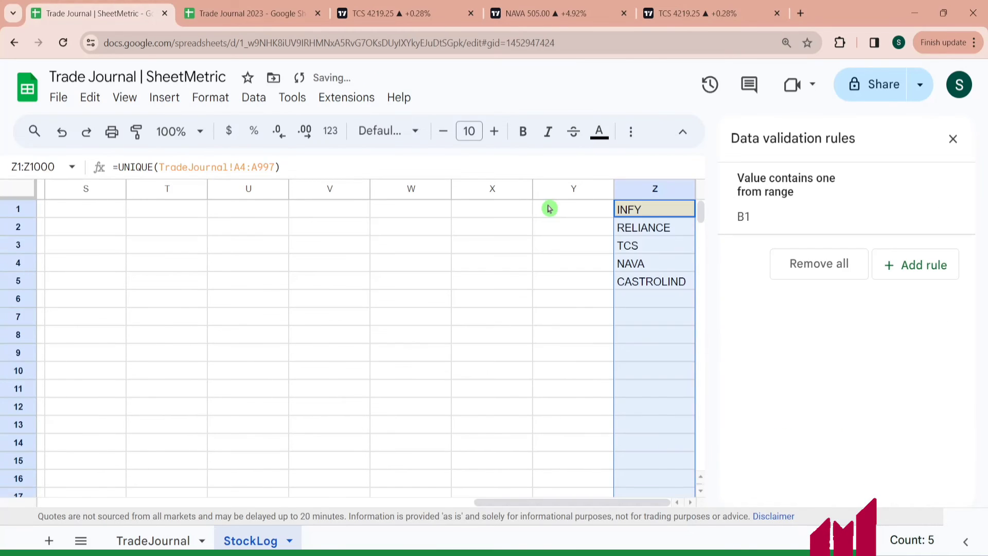
- Select RELIANCE in the B1 stock dropdown
key("Left")
key("Left")
key("Left")
key("Left")
key("Left")
key("Left")
key("Left")
key("Left")
key("Left")
key("Left")
key("Left")
key("Left")
key("Left")
key("Left")
key("Left")
key("Left")
key("Left")
key("Left")
key("Left")
key("Left")
key("Left")
key("Left")
key("Left")
key("Left")
key("Left")
left_click(175, 209)
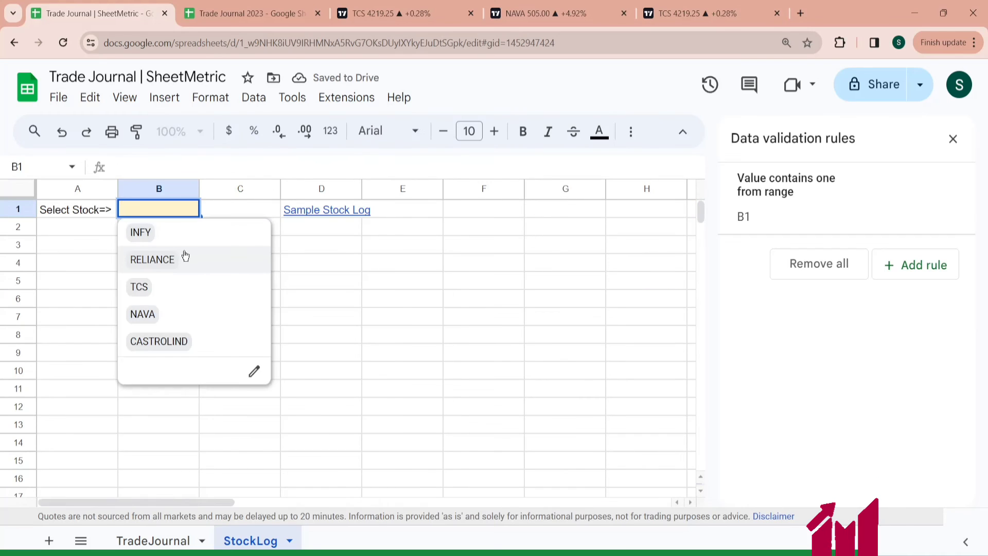
left_click(175, 263)
- In StockLog cell A3, enter =QUERY(TradeJournal!A3:Q997,"Select * where Col1='TCS'") to pull the TCS trades
left_click(77, 247)
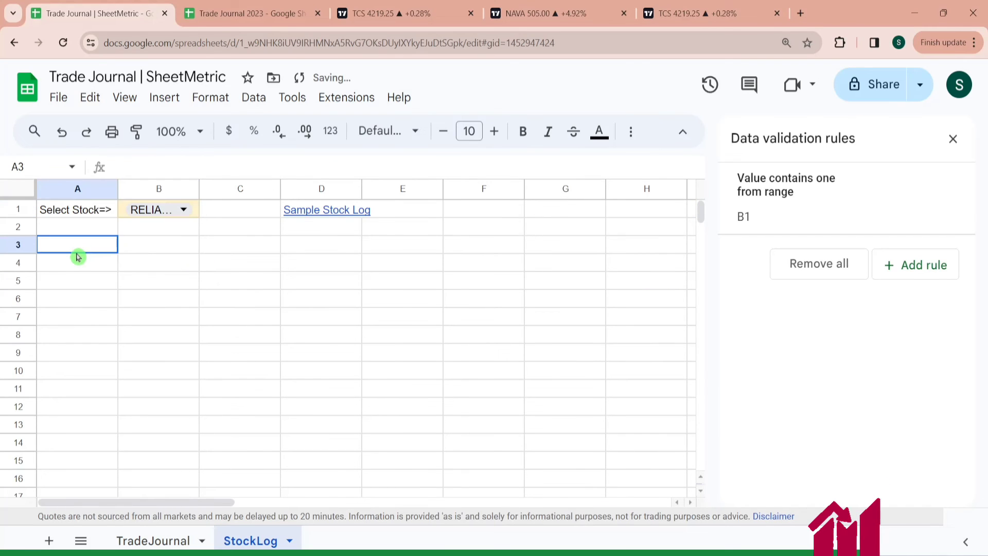
type("=Query")
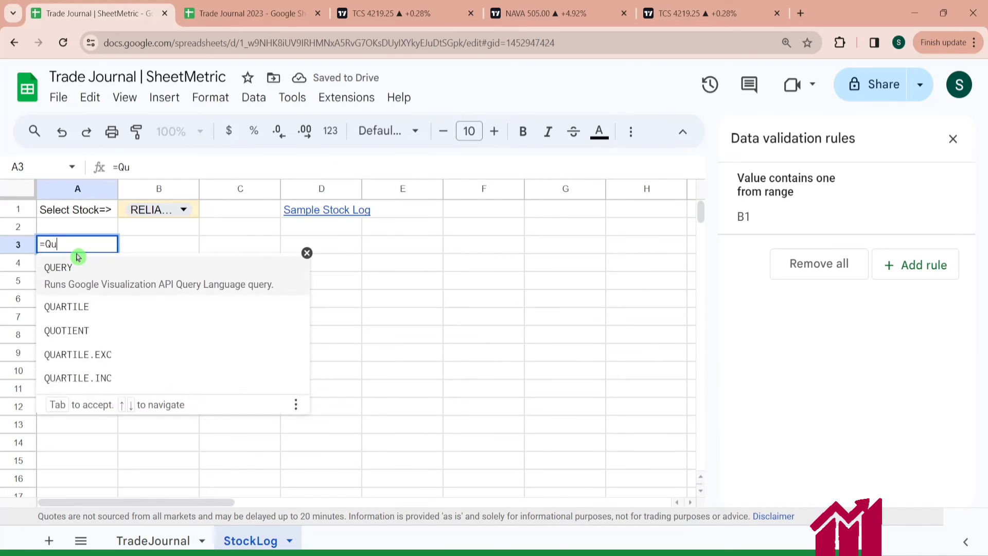
left_click(85, 269)
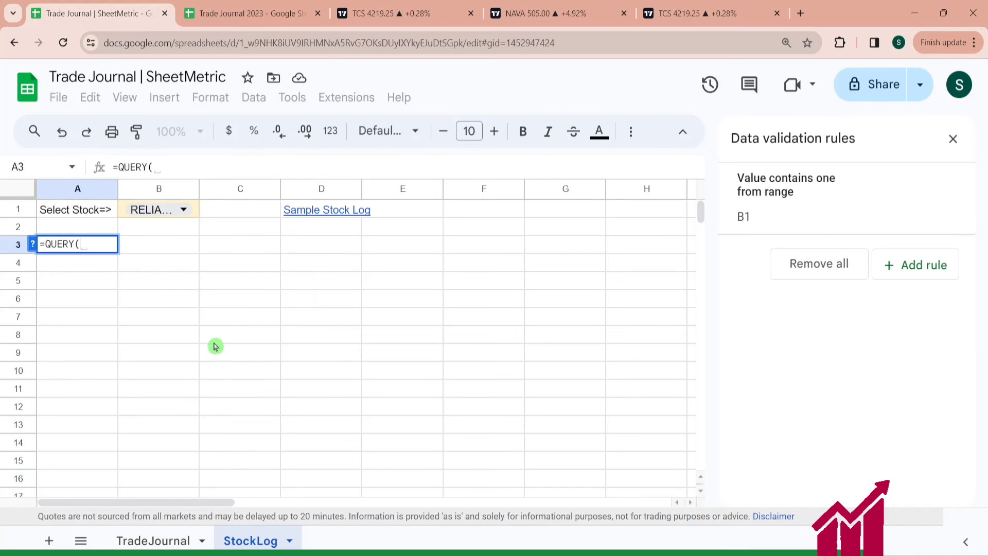
left_click(159, 539)
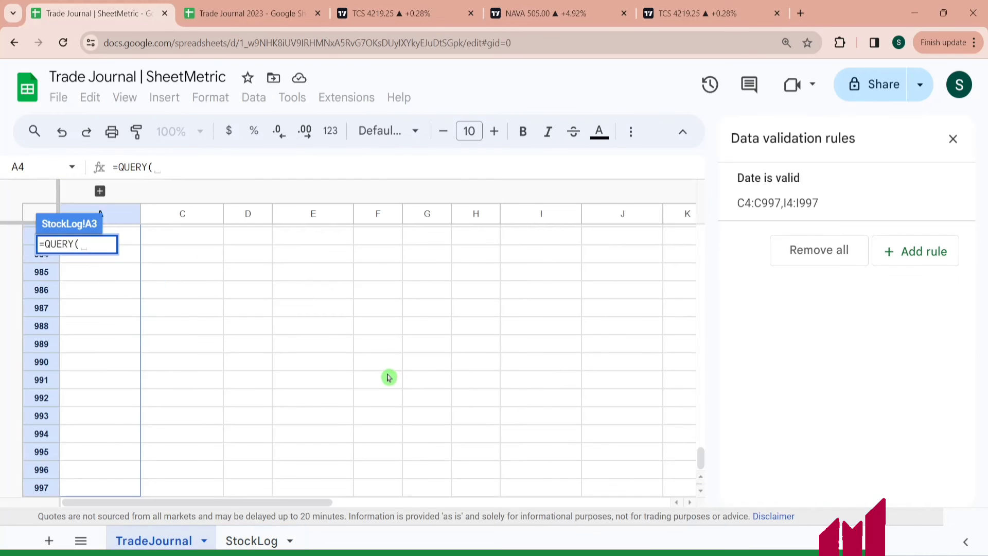
left_click(954, 140)
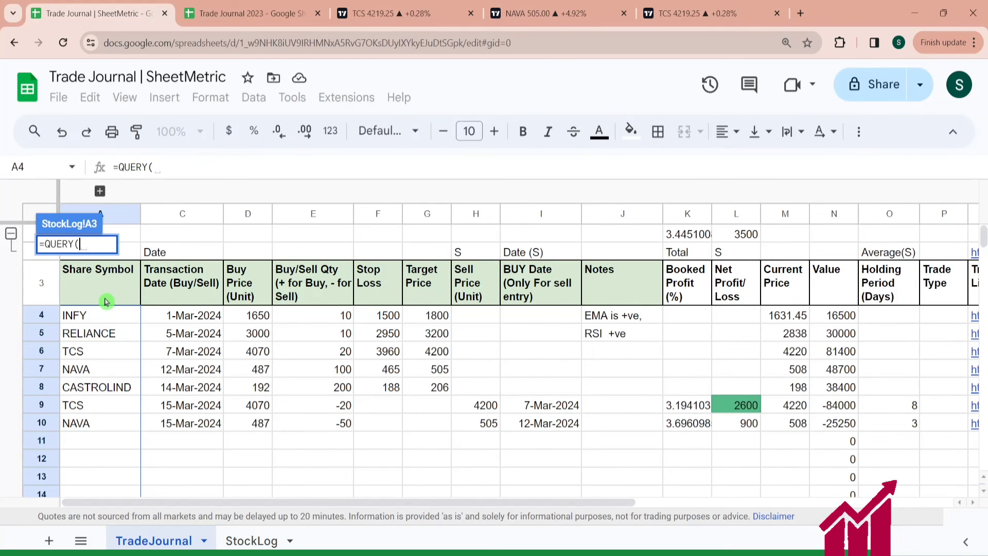
left_click(106, 302)
key("shift+Right")
key("shift+Right")
key("shift+Right")
key("shift+Right")
key("shift+Right")
key("shift+Right")
key("shift+Right")
key("shift+Right")
key("shift+Right")
key("shift+Right")
key("shift+Right")
key("shift+Right")
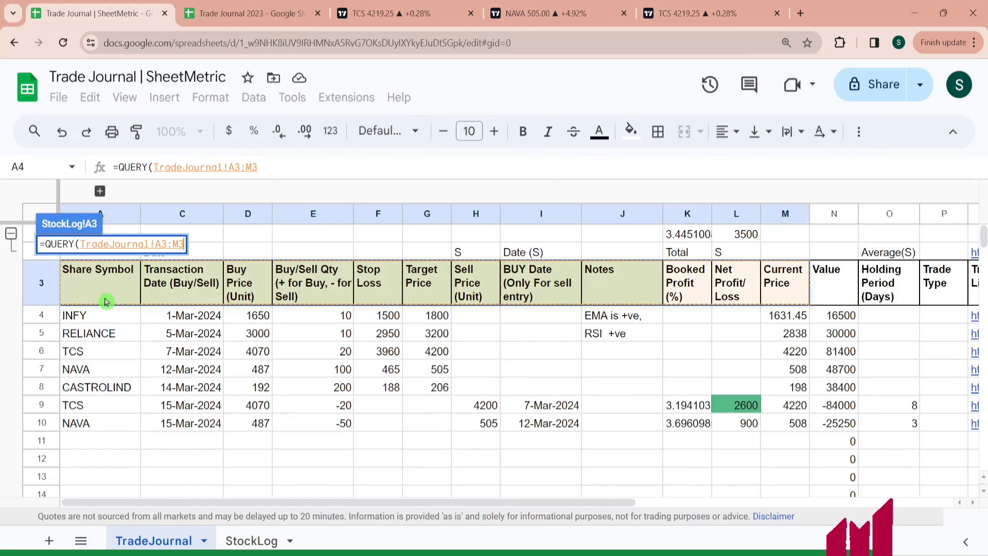
key("shift+Right")
key("shift+Right")
key("shift+Right")
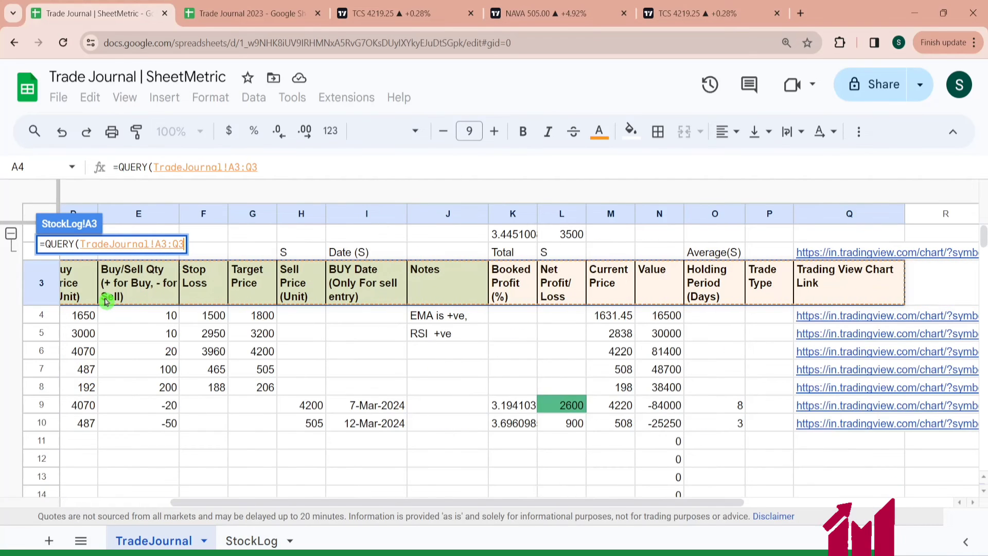
key("ctrl+shift+Down")
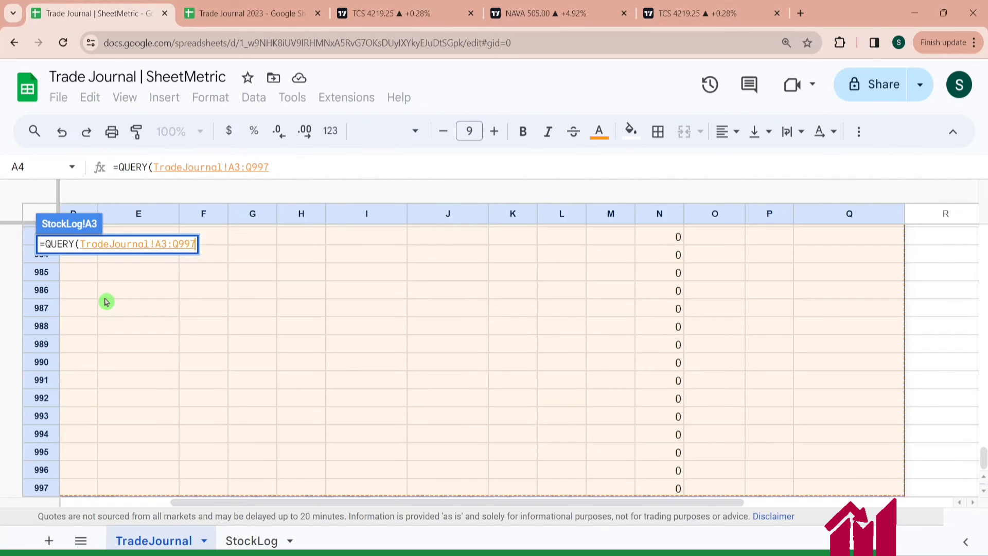
type(",")
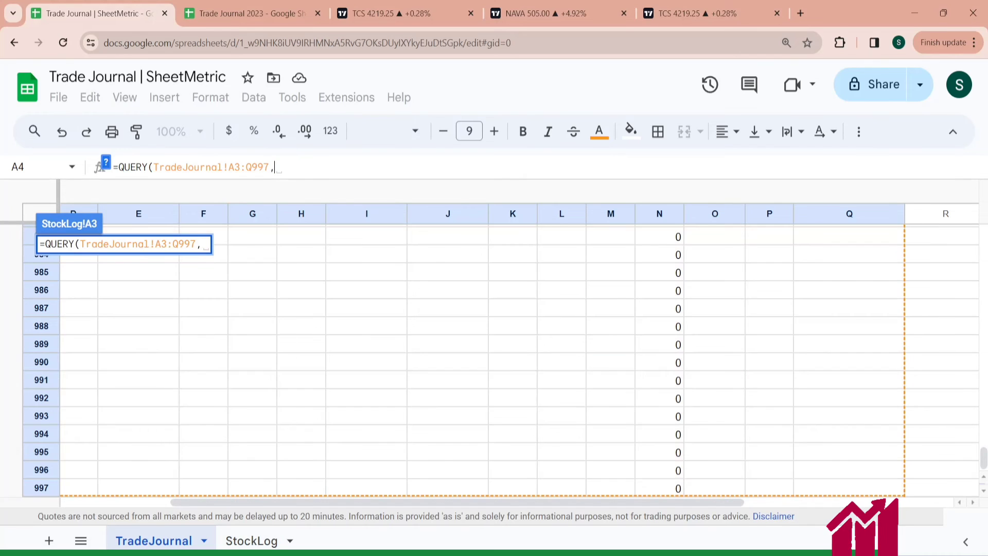
type("\"Select * wh")
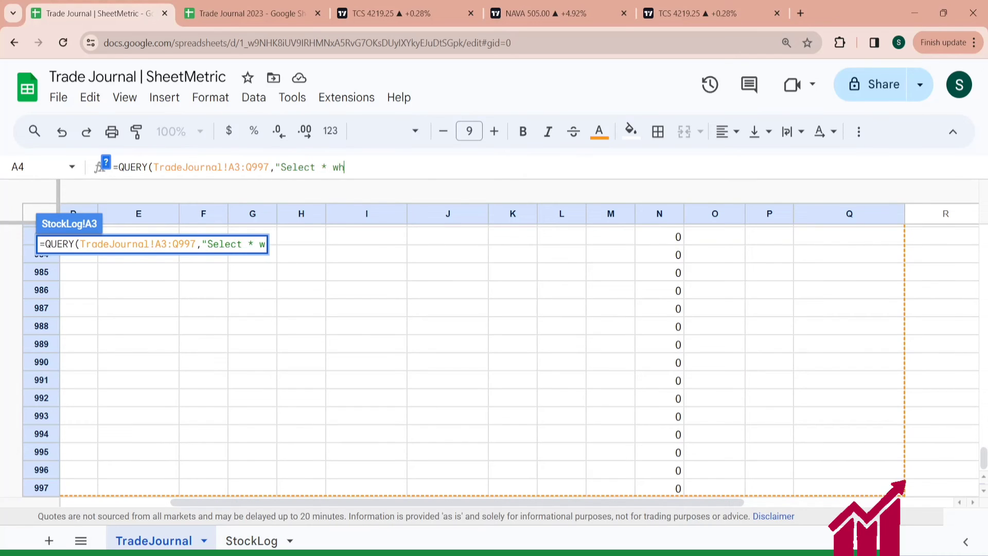
type("ere")
left_click_drag(380, 502, 153, 515)
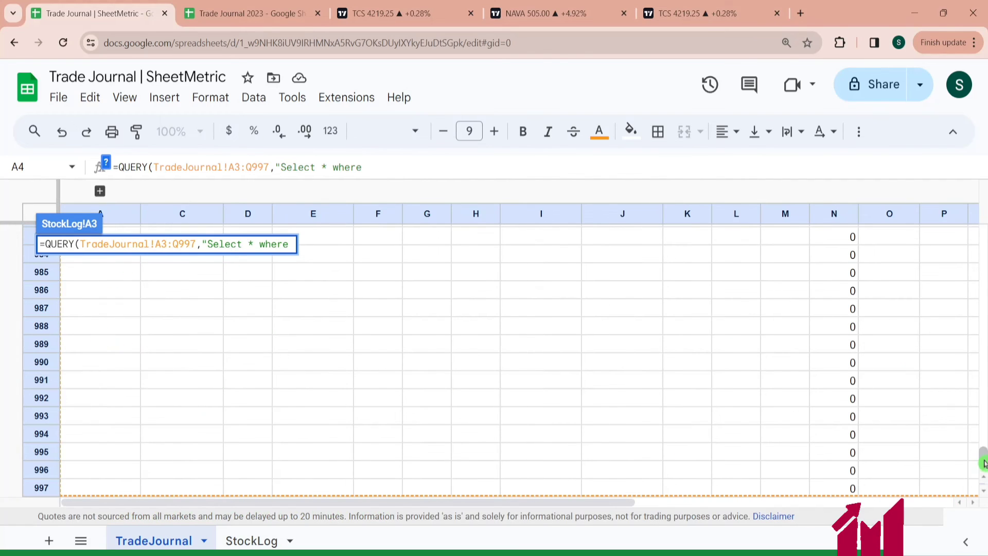
left_click_drag(983, 461, 983, 234)
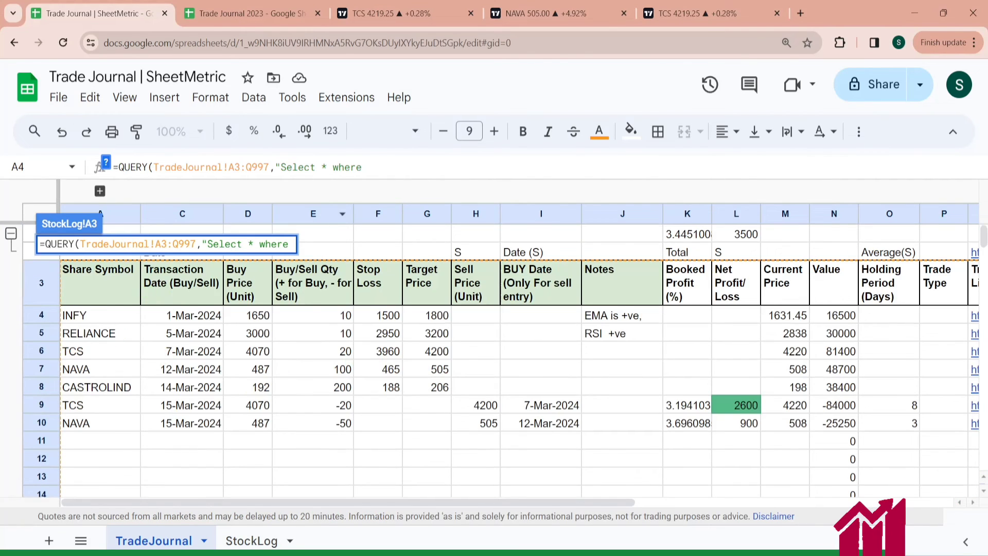
type("Col1=")
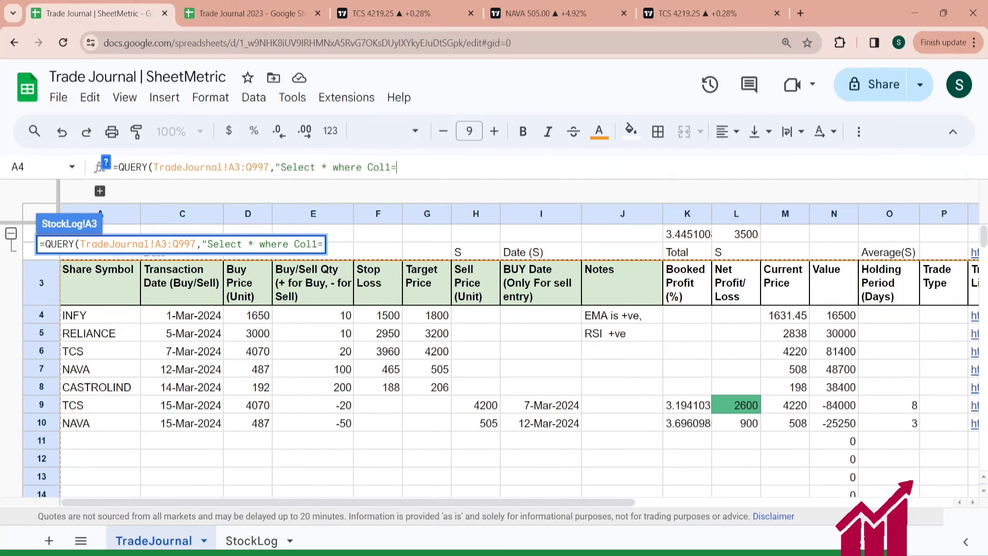
type("'TC")
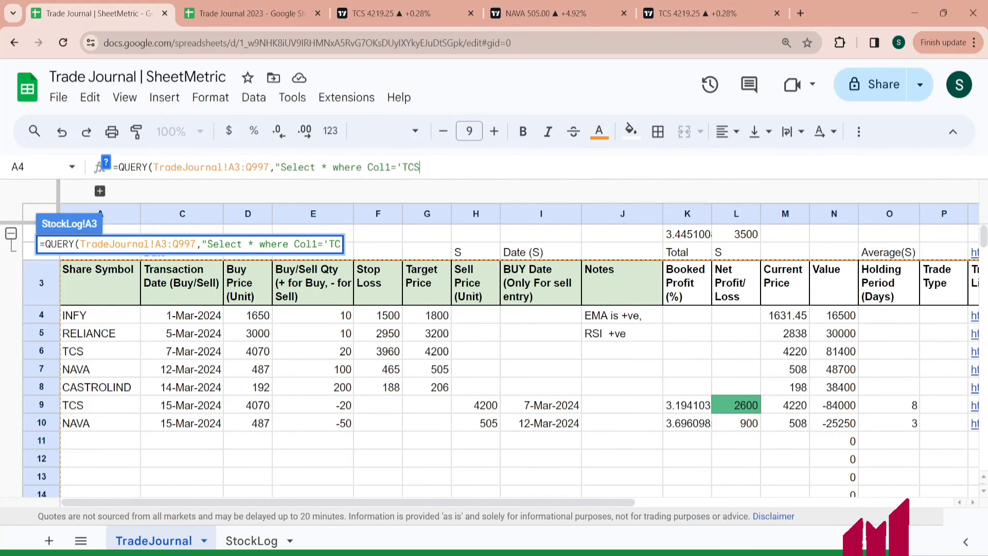
type("S")
type("'\")")
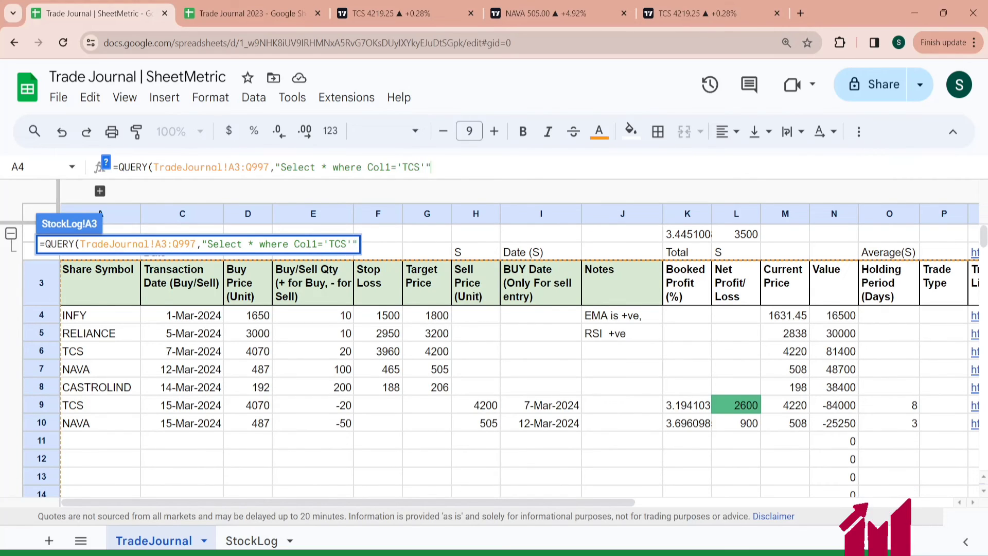
key("Return")
- Edit the A3 QUERY so its Col1 condition uses the B1 selection ('"&B1&"') instead of 'TCS'
key("Down")
key("Down")
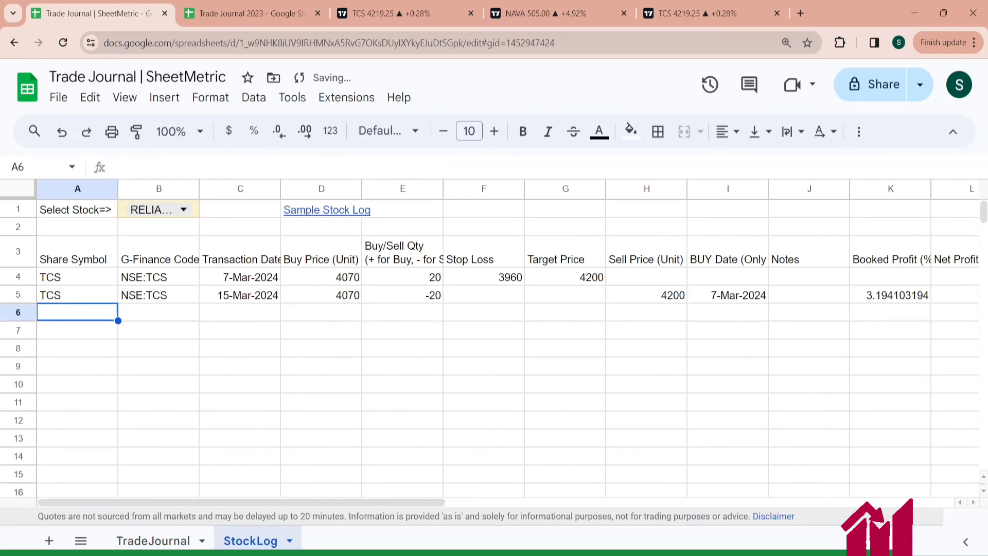
key("Up")
key("Up")
key("Up")
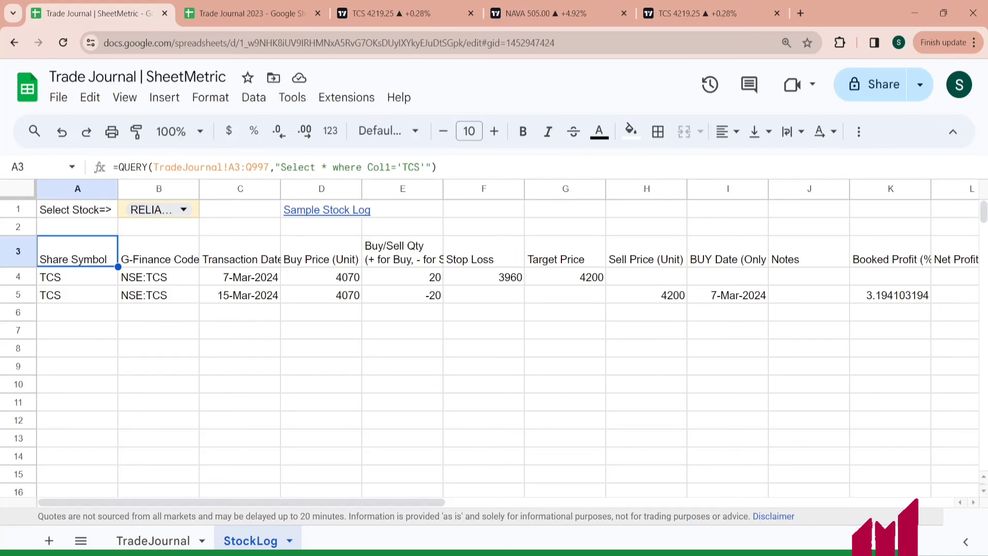
left_click(420, 167)
key("BackSpace")
key("BackSpace")
key("BackSpace")
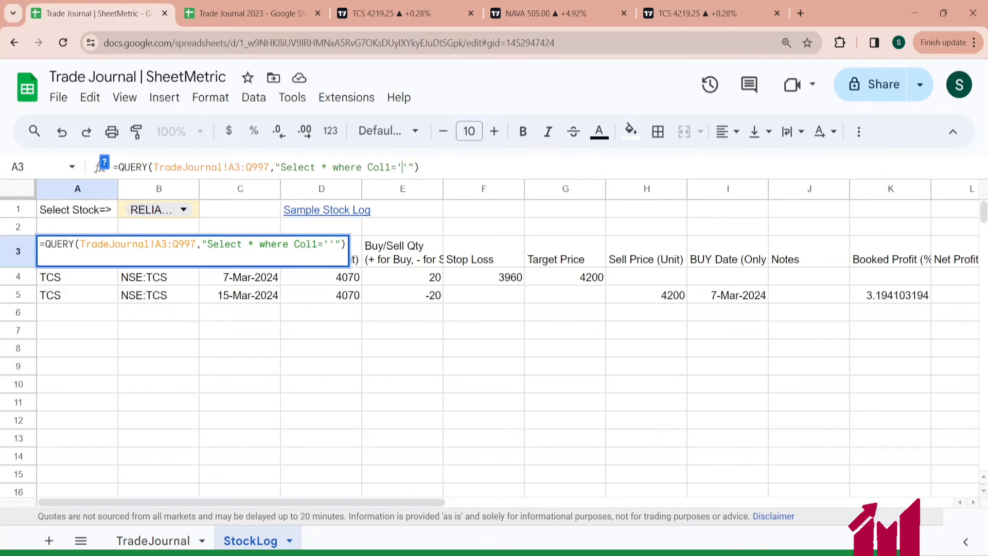
type("B1")
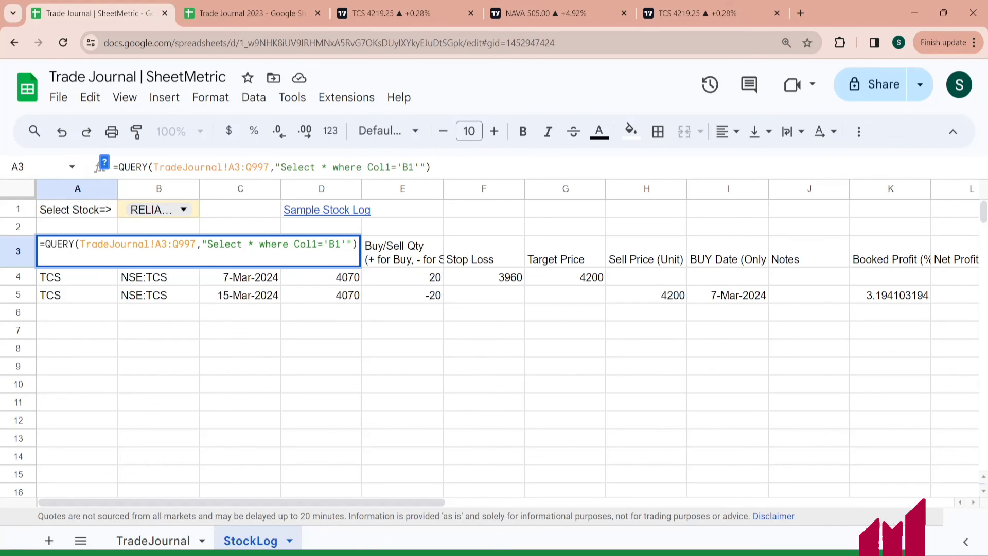
type("&")
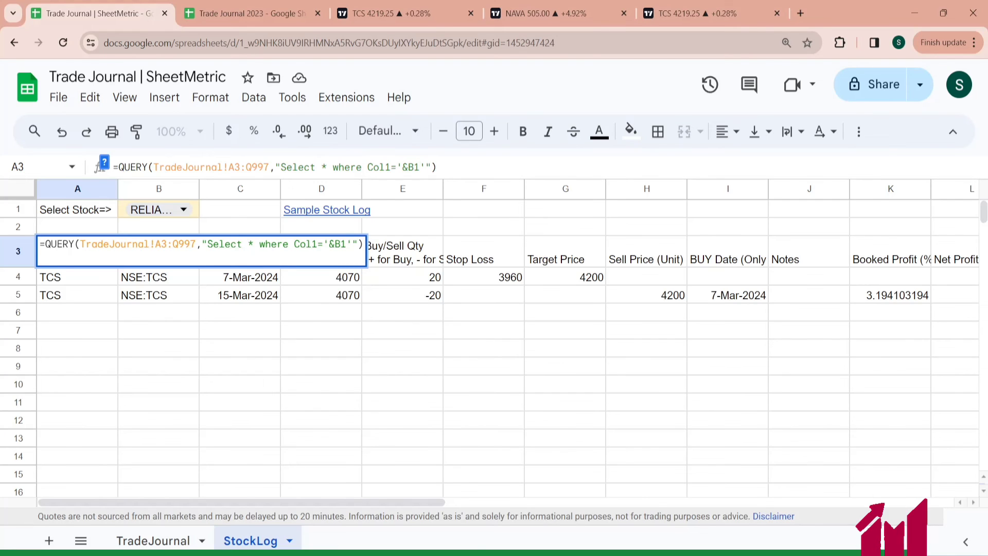
type("&")
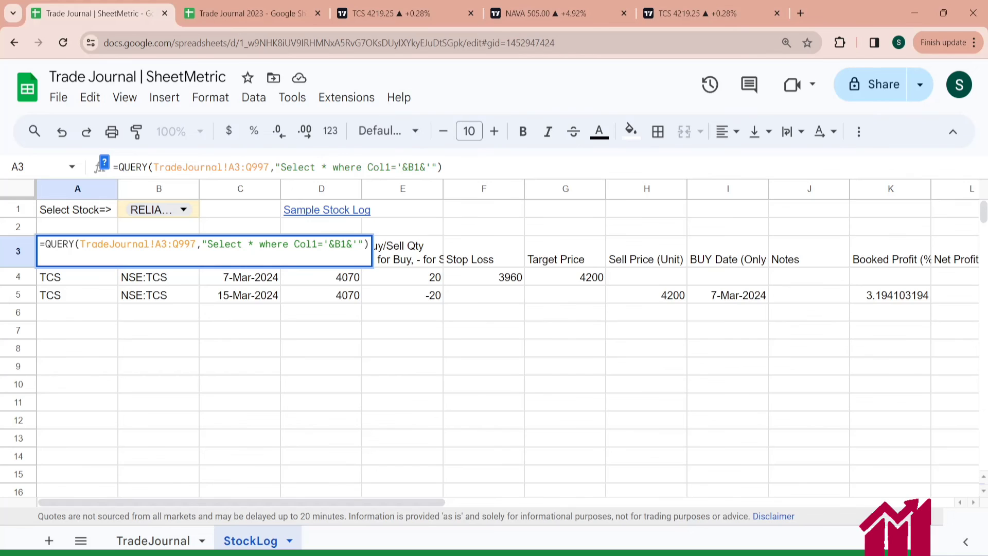
type("\"")
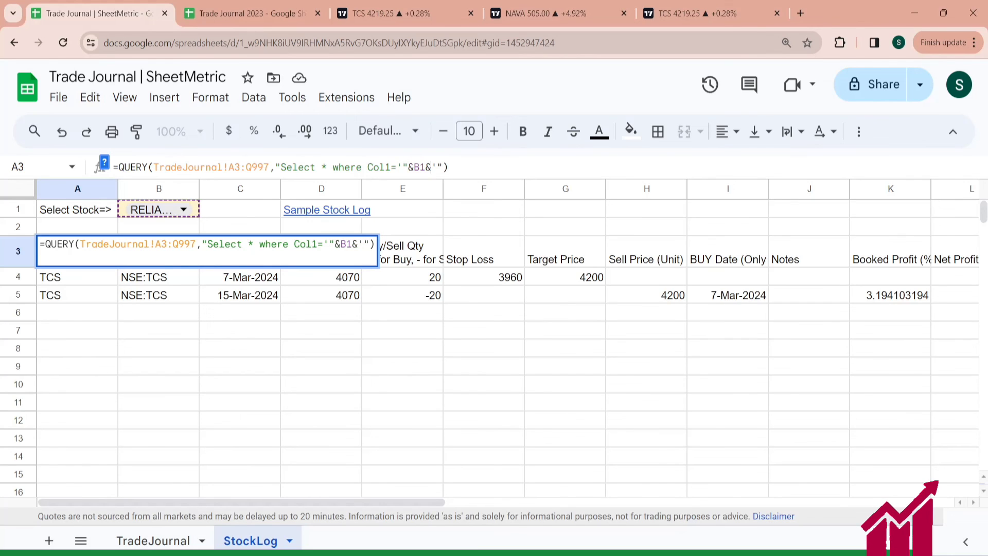
type("\"")
key("Return")
- Switch the B1 stock dropdown to TCS and then to INFY to test the query
left_click(184, 209)
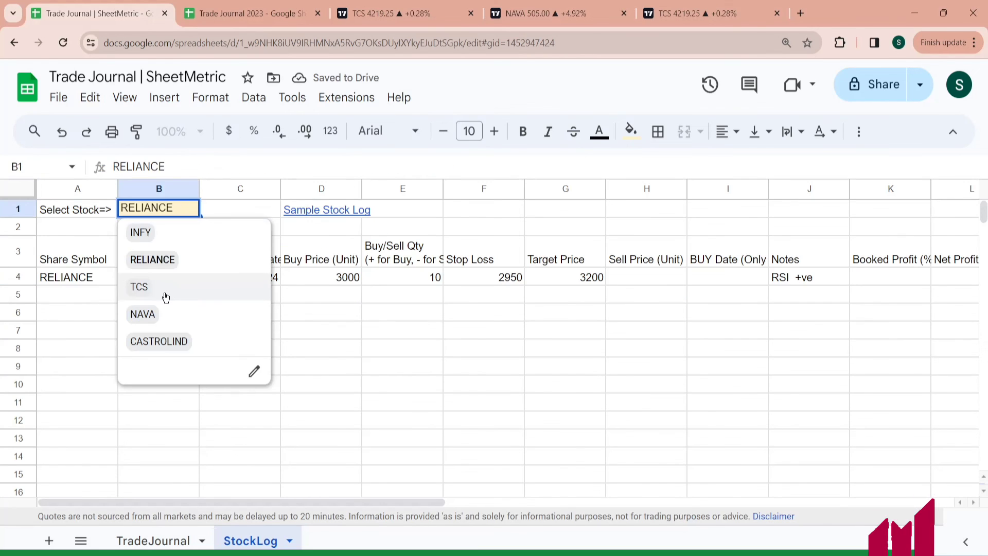
left_click(165, 298)
left_click(185, 211)
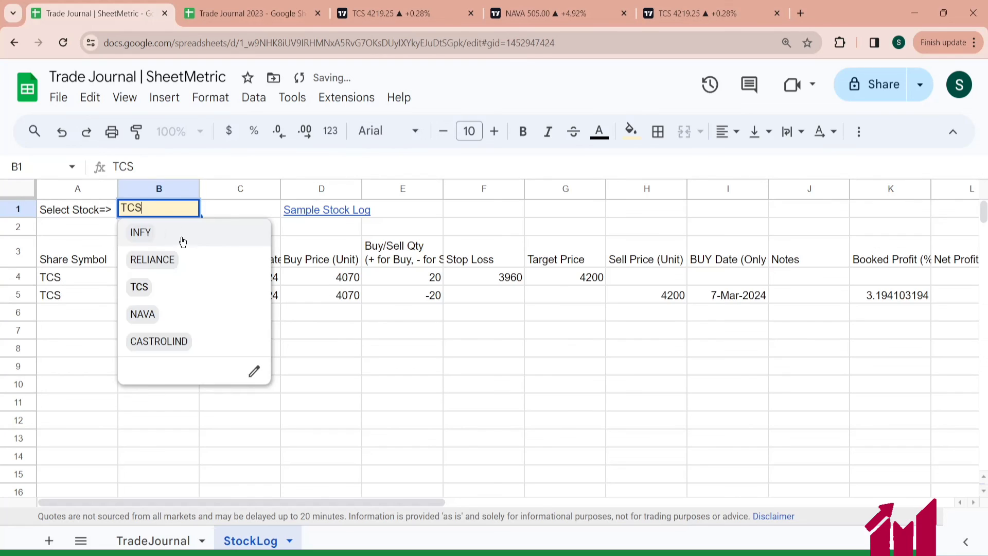
left_click(166, 233)
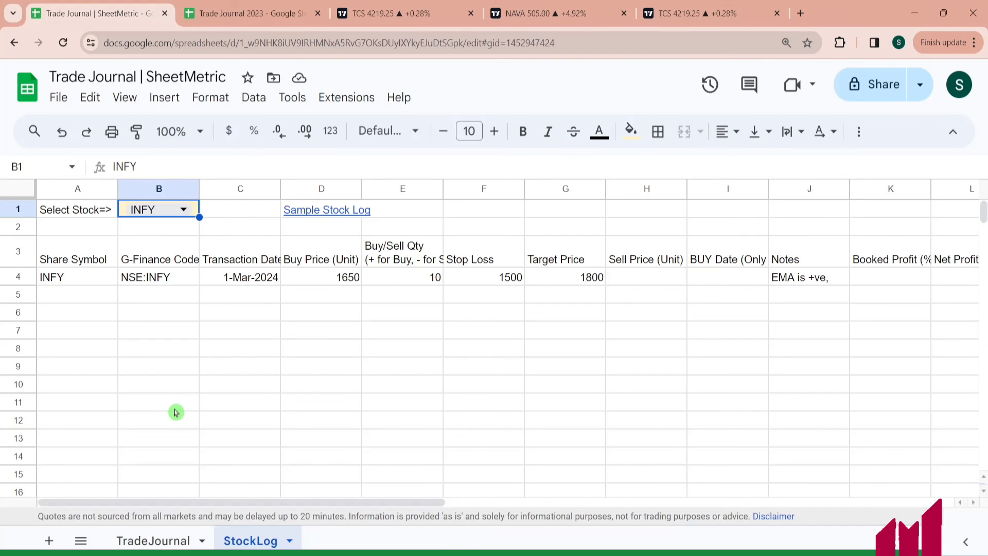
- Examine the formulas in the TradeJournal Current Price, Value and Trading View Chart Link columns
left_click(157, 540)
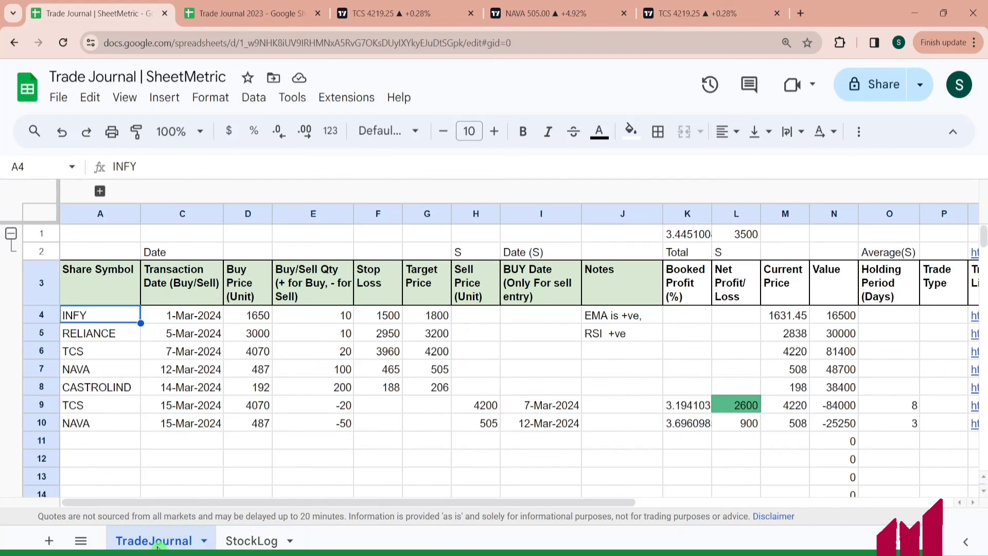
left_click(466, 337)
key("Right")
key("Right")
key("Right")
key("Right")
key("Right")
key("Right")
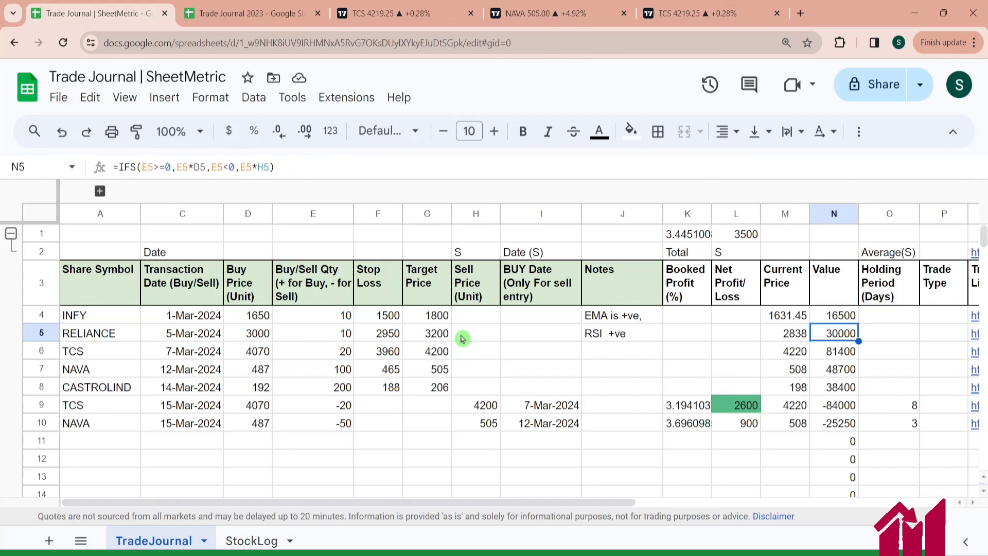
key("Left")
key("Up")
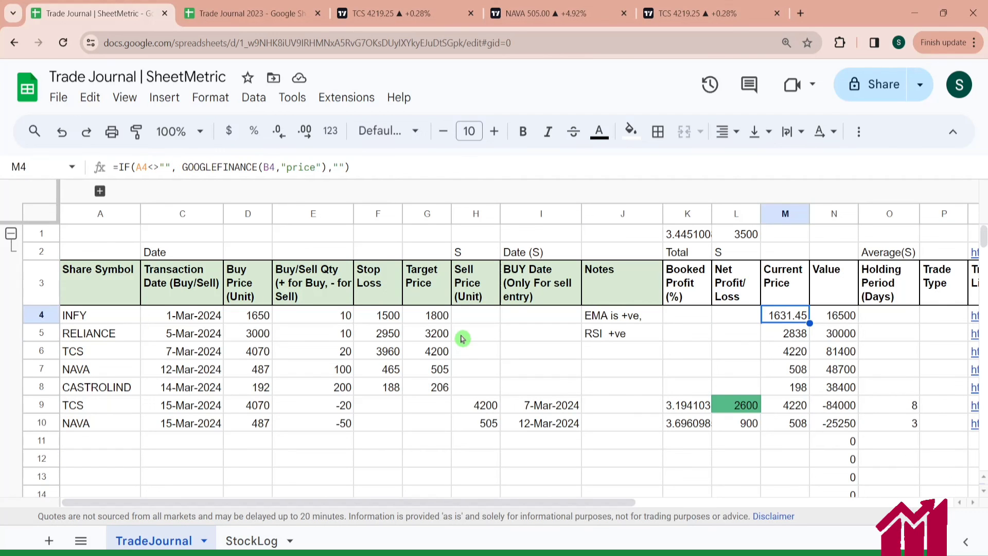
key("Right")
key("Right")
key("Right")
key("Right")
key("Right")
key("Left")
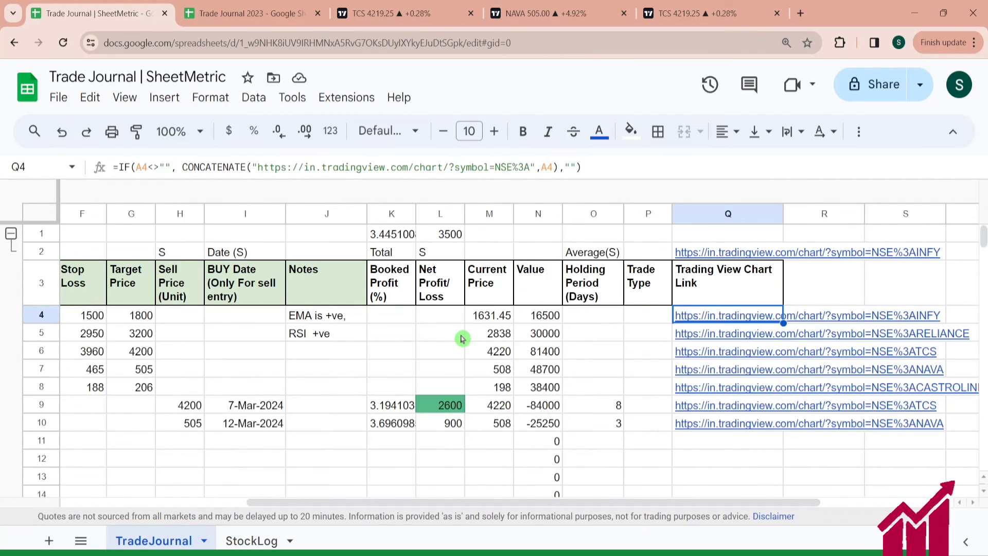
key("Up")
key("Down")
key("Right")
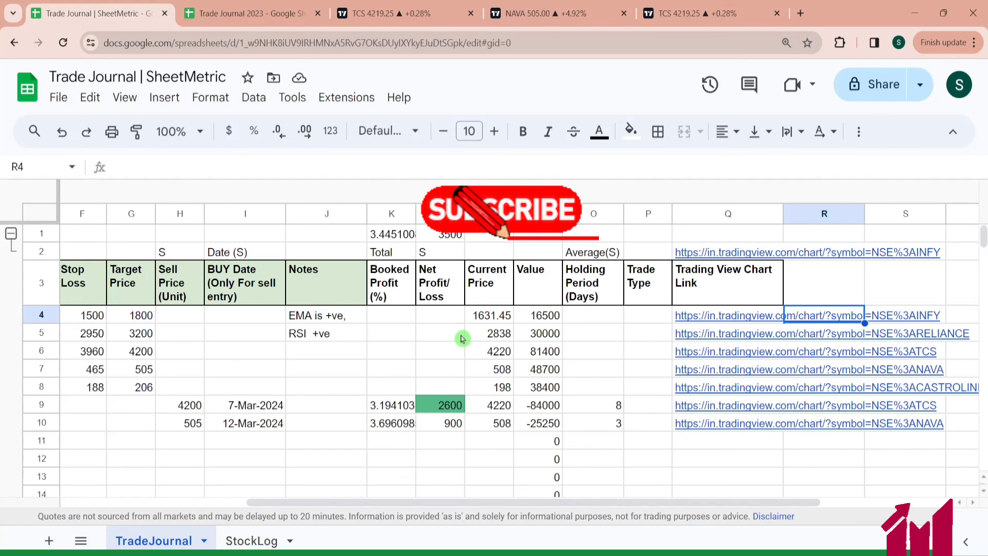
key("Up")
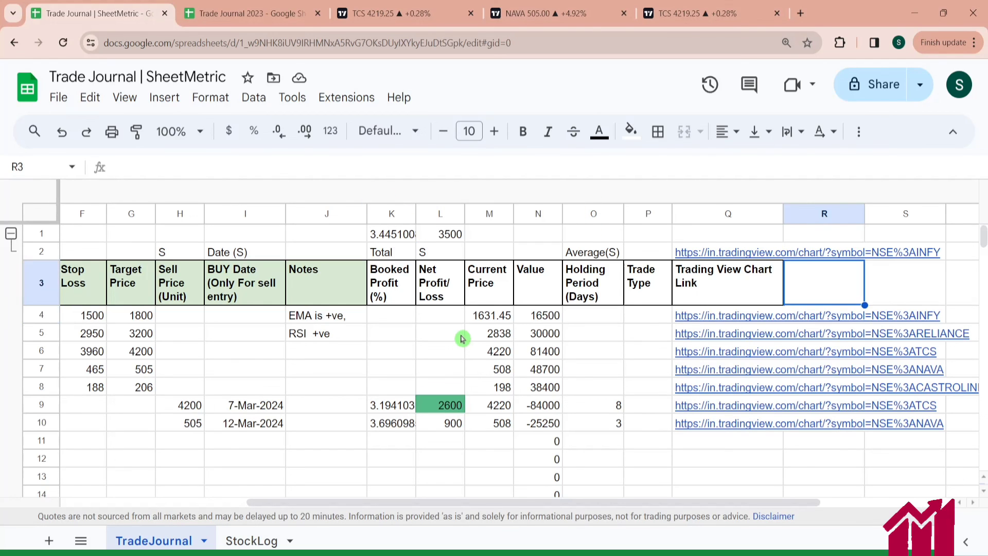
key("Down")
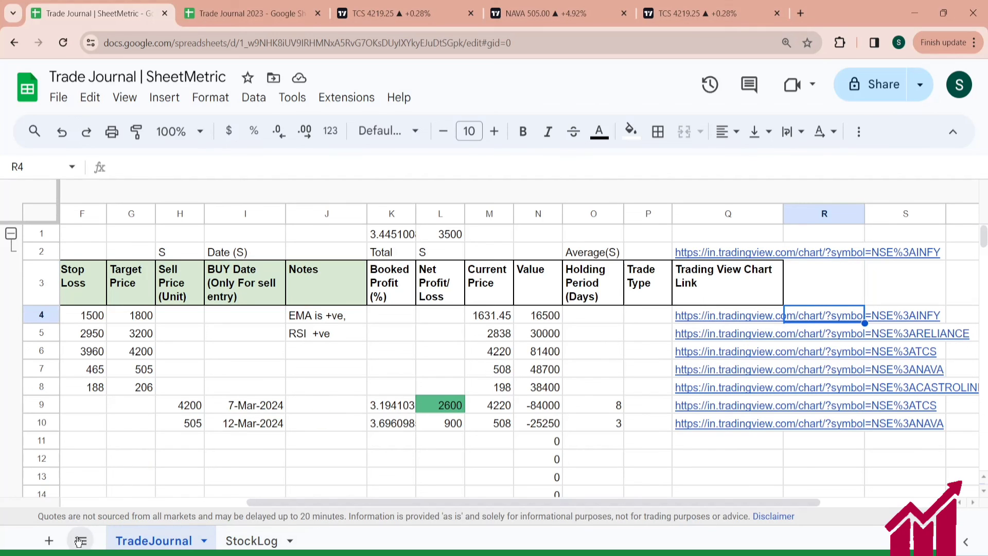
- Add a new sheet and rename it SL
left_click(50, 543)
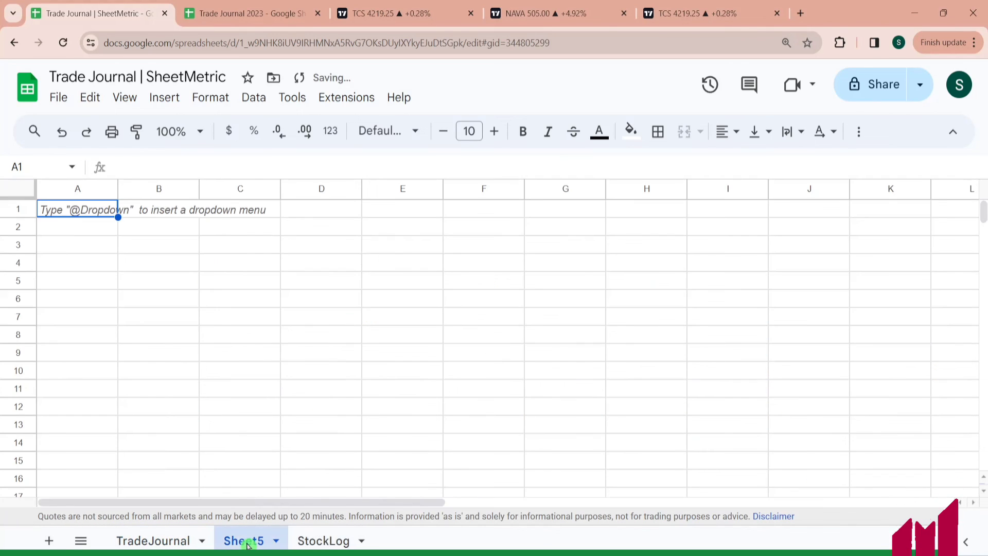
double_click(247, 545)
type("SL")
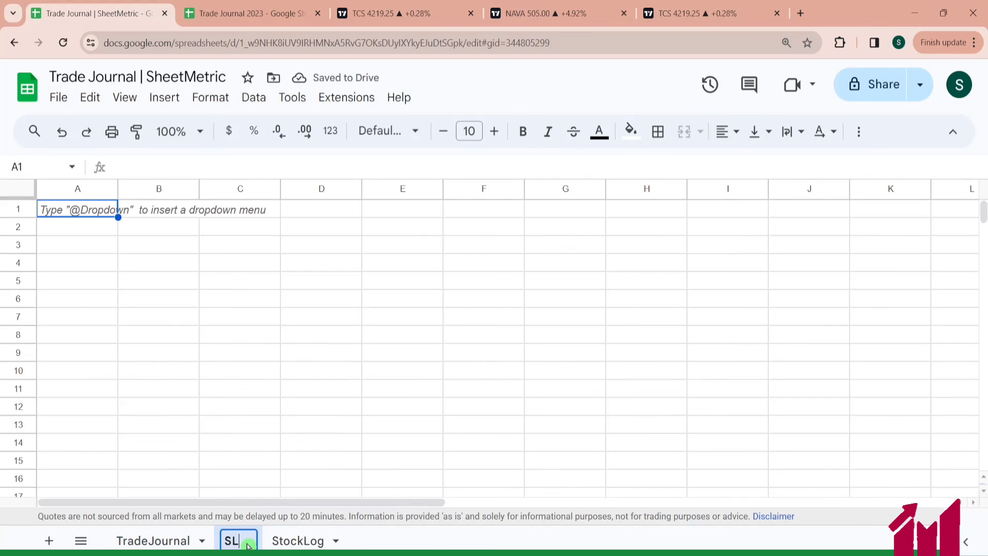
left_click(238, 459)
left_click(60, 216)
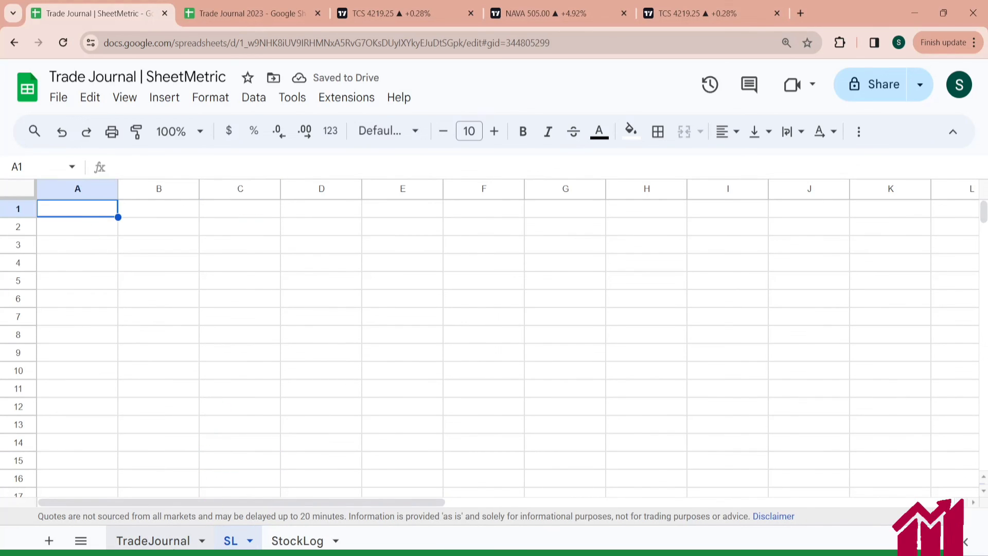
left_click(153, 540)
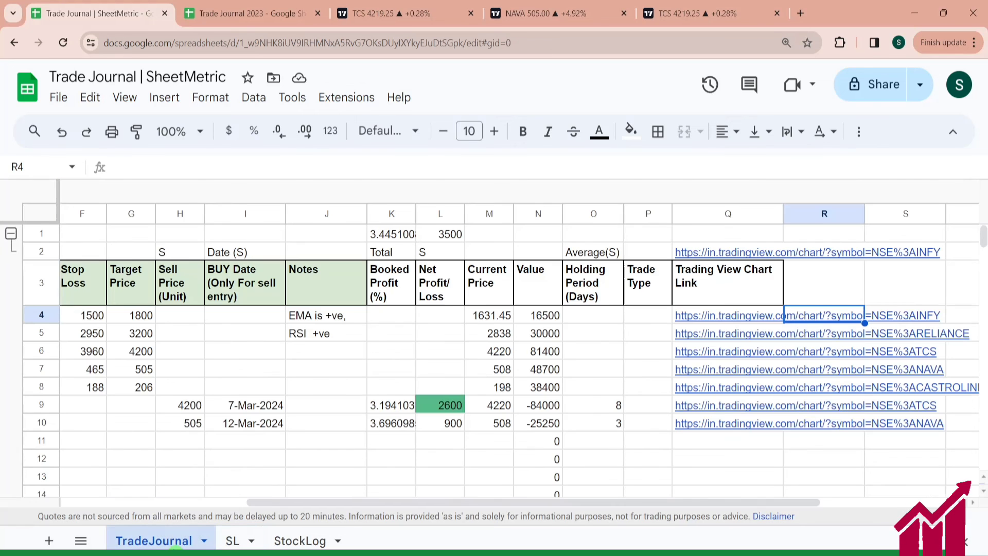
left_click_drag(361, 506, 144, 503)
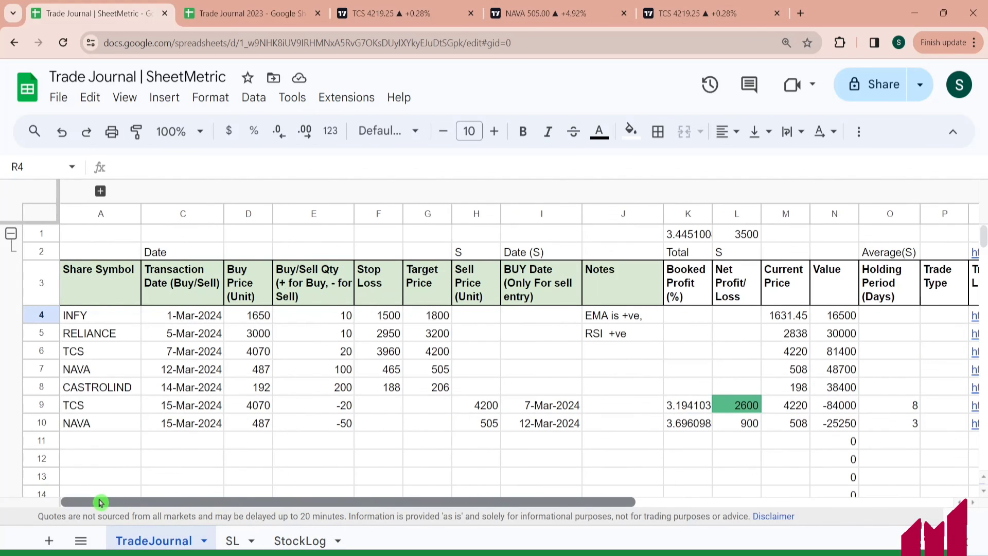